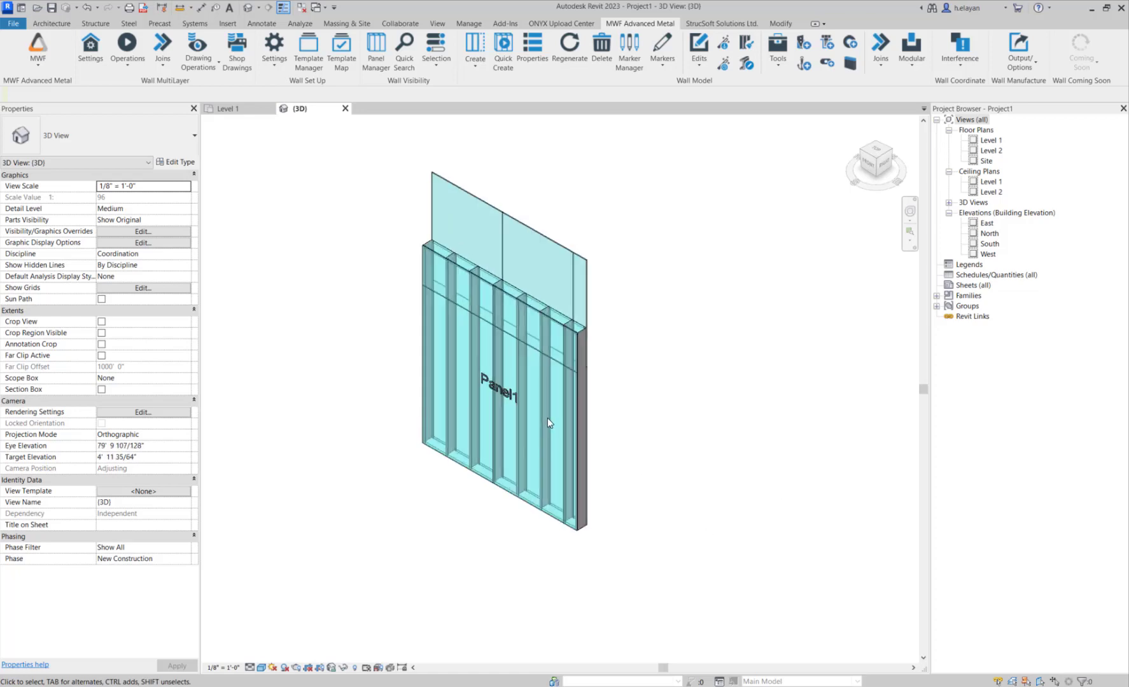
middle_drag(525, 414, 570, 464)
shift+middle_drag(665, 465, 575, 236)
scroll(605, 255, up, 3)
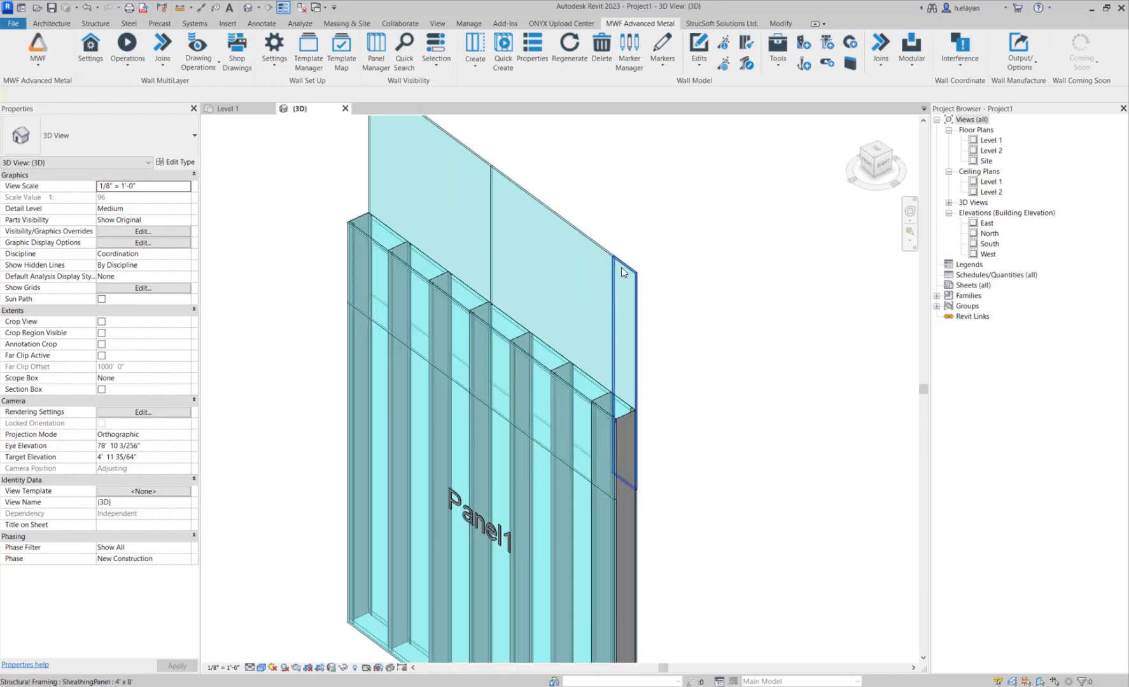
click(627, 418)
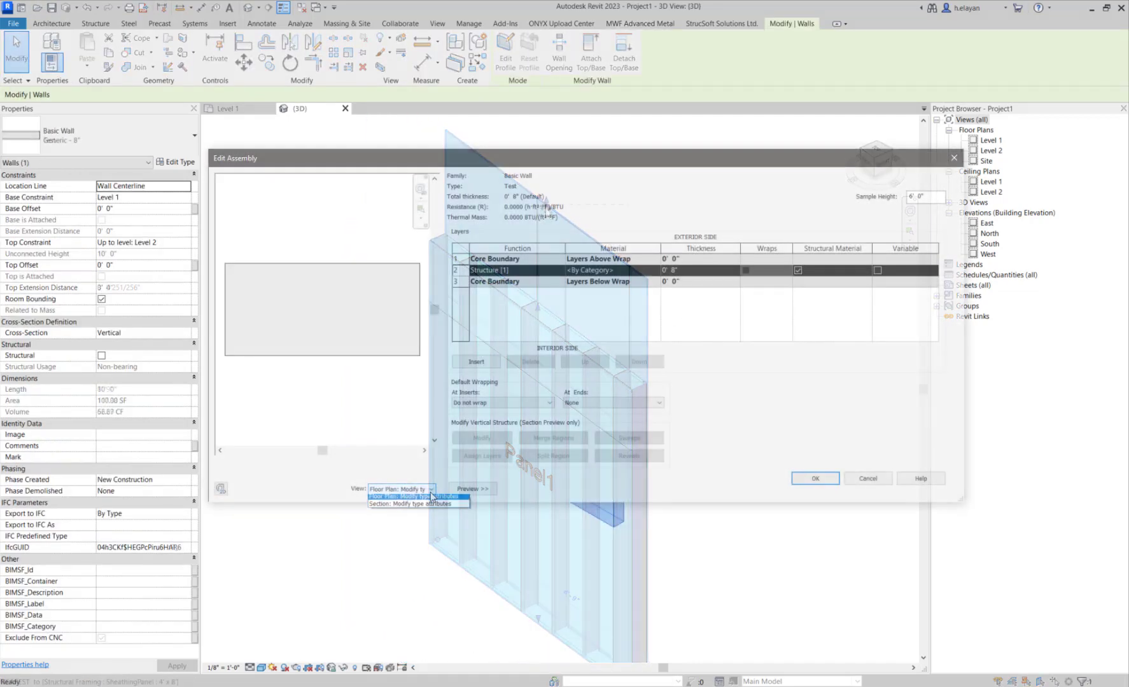
click(388, 504)
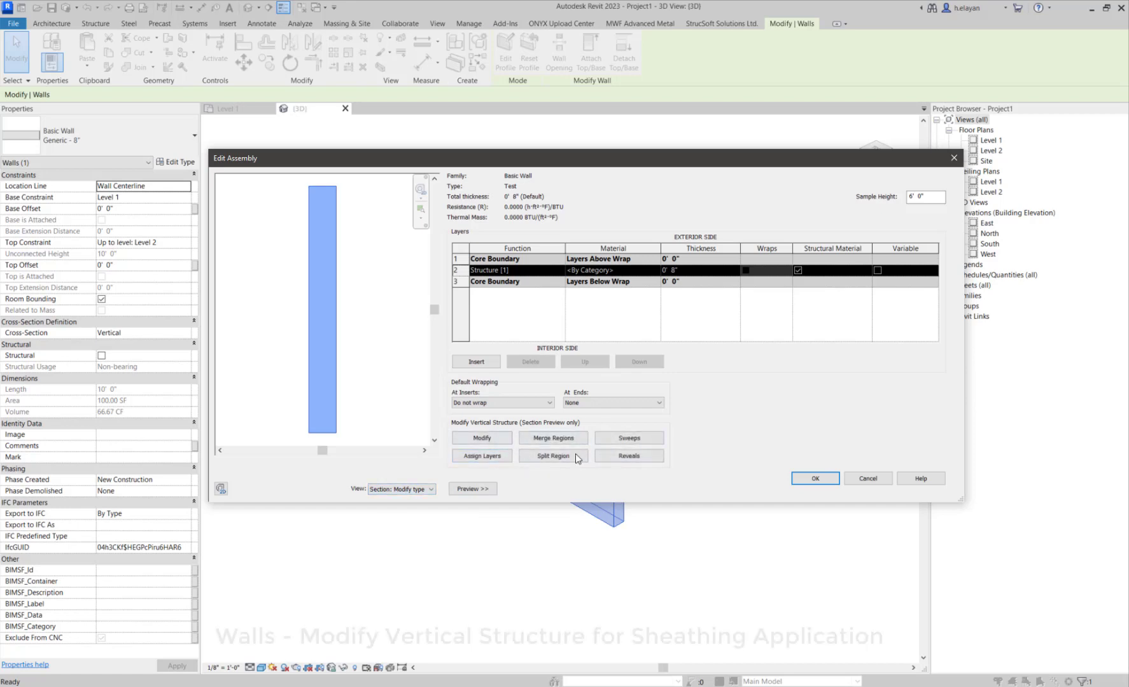
click(540, 457)
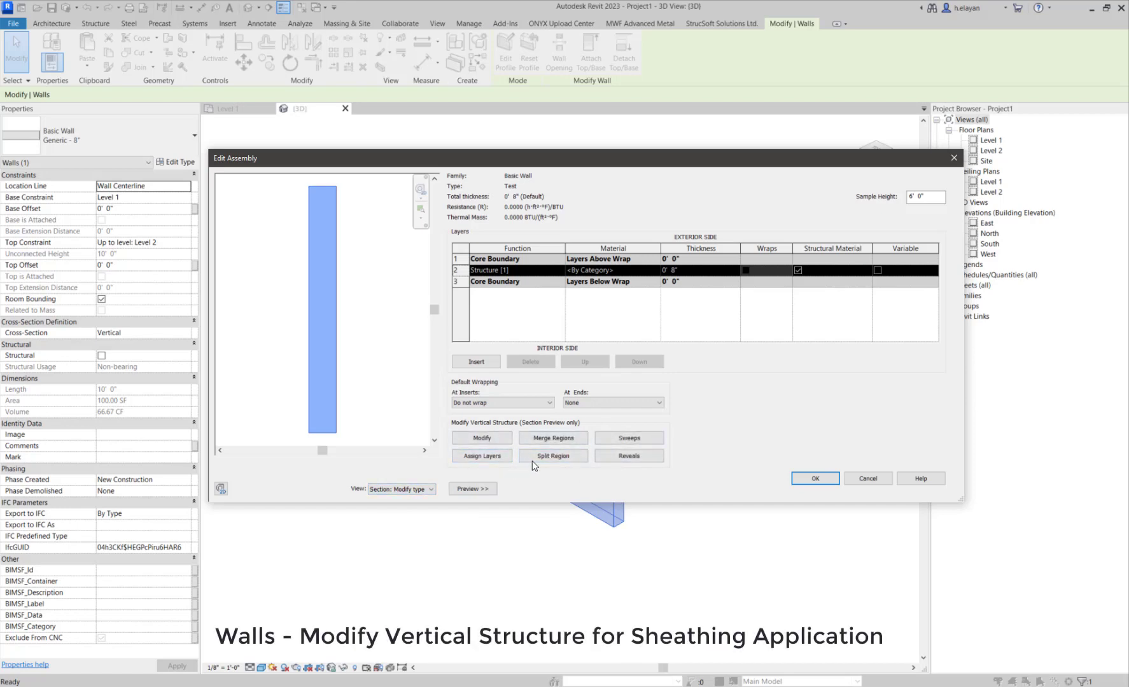
click(673, 270)
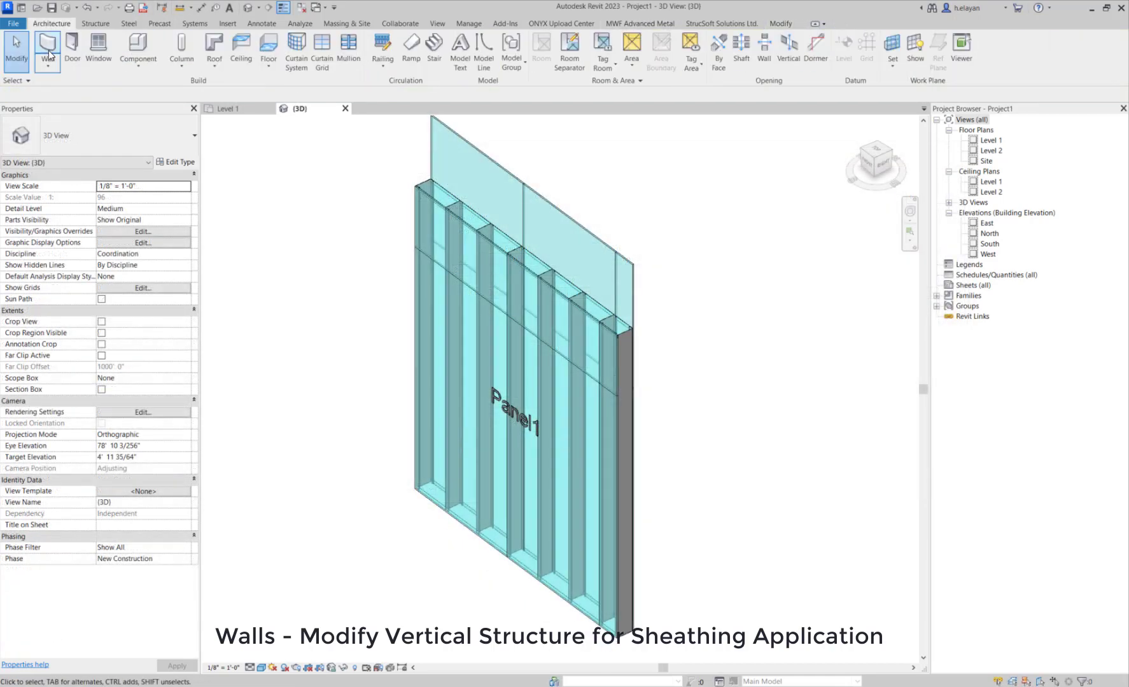
click(49, 54)
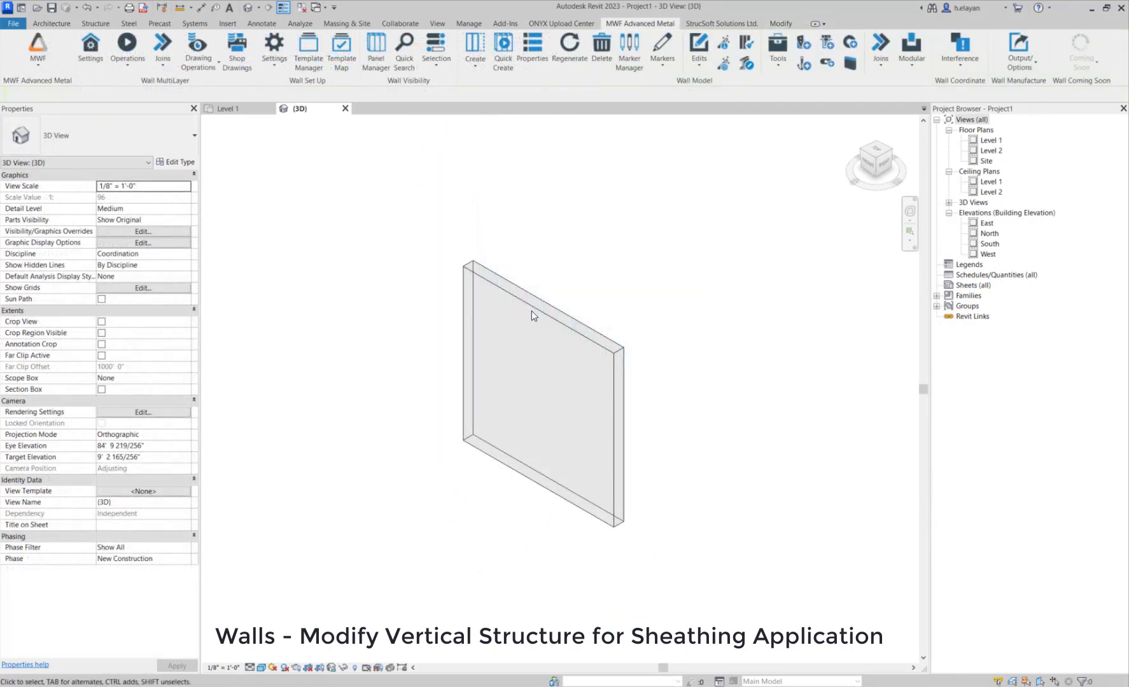
click(531, 311)
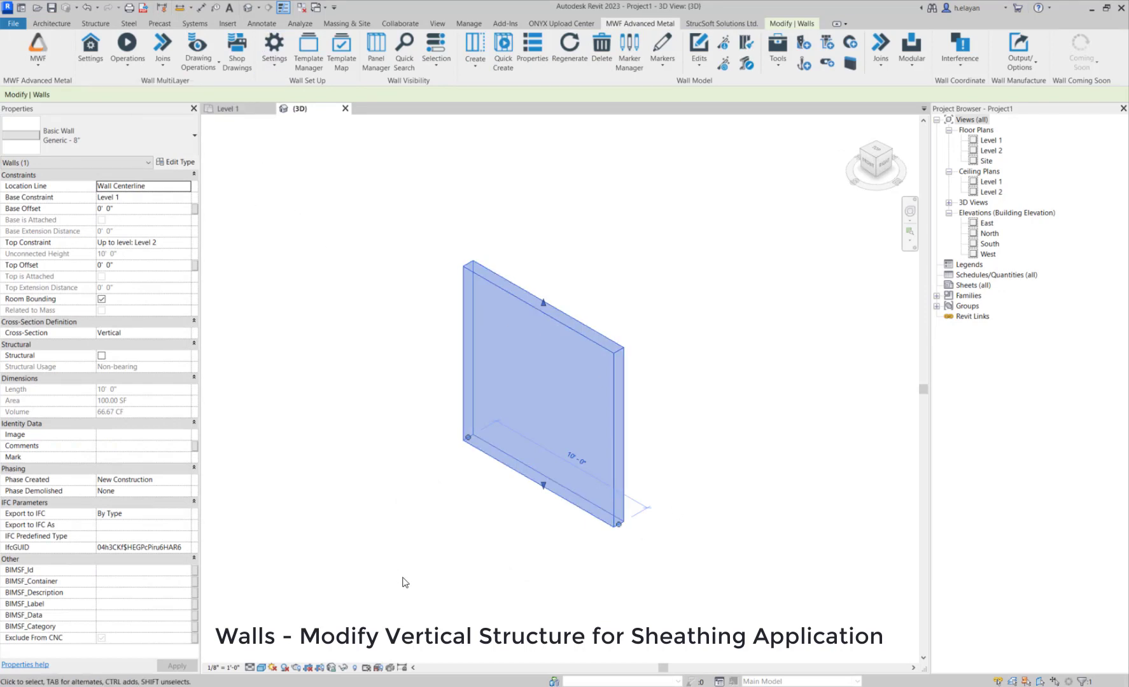
click(700, 459)
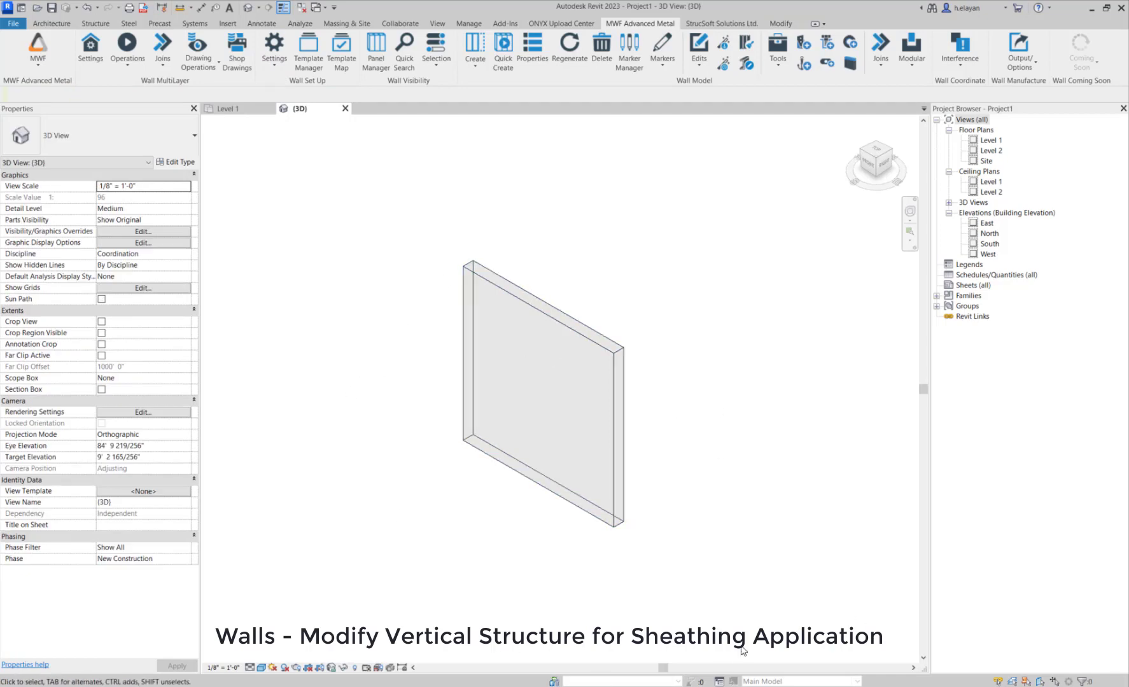
click(607, 466)
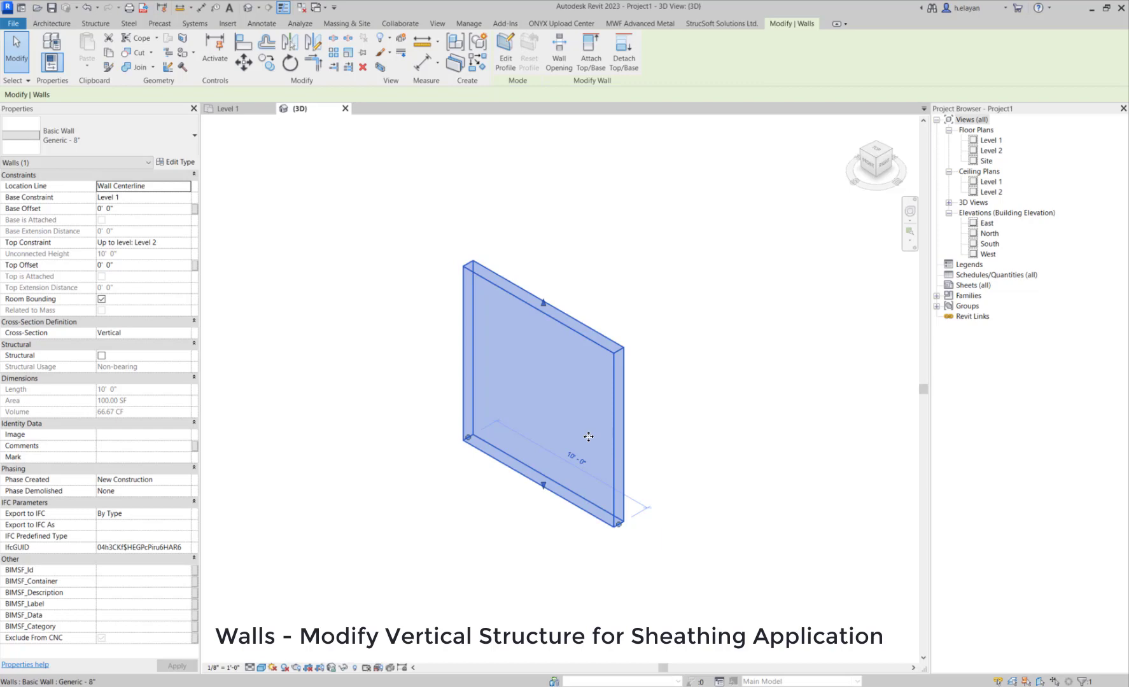
click(673, 459)
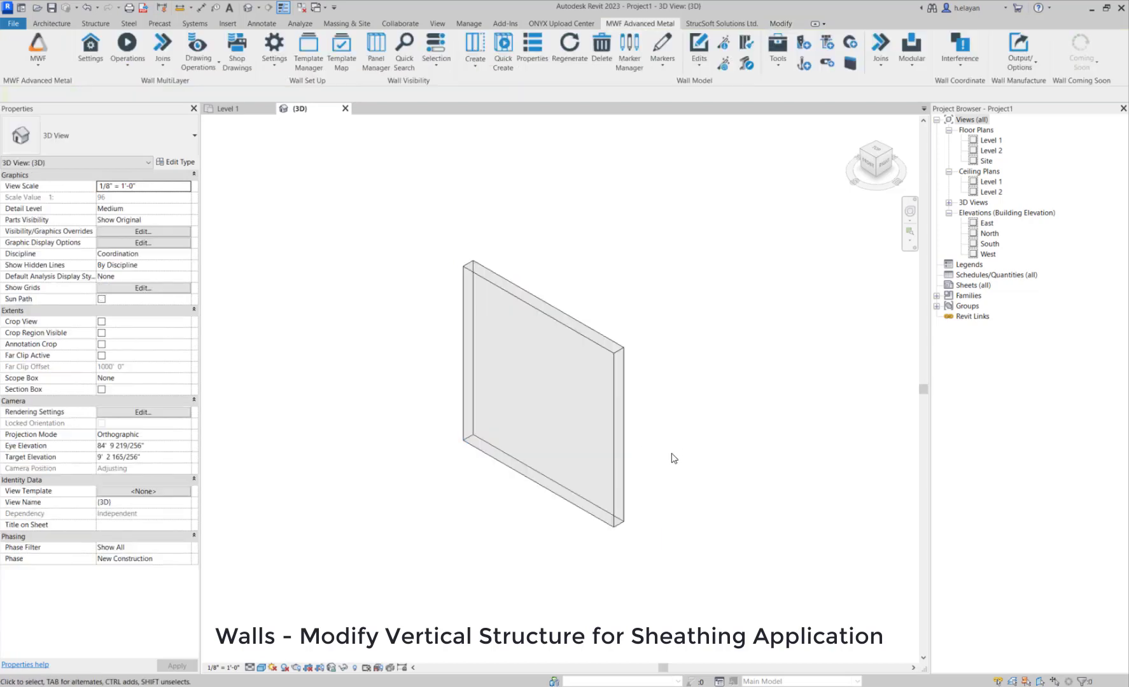
Duplicate the selected Generic - 8" wall's type under the name "Test"
click(624, 456)
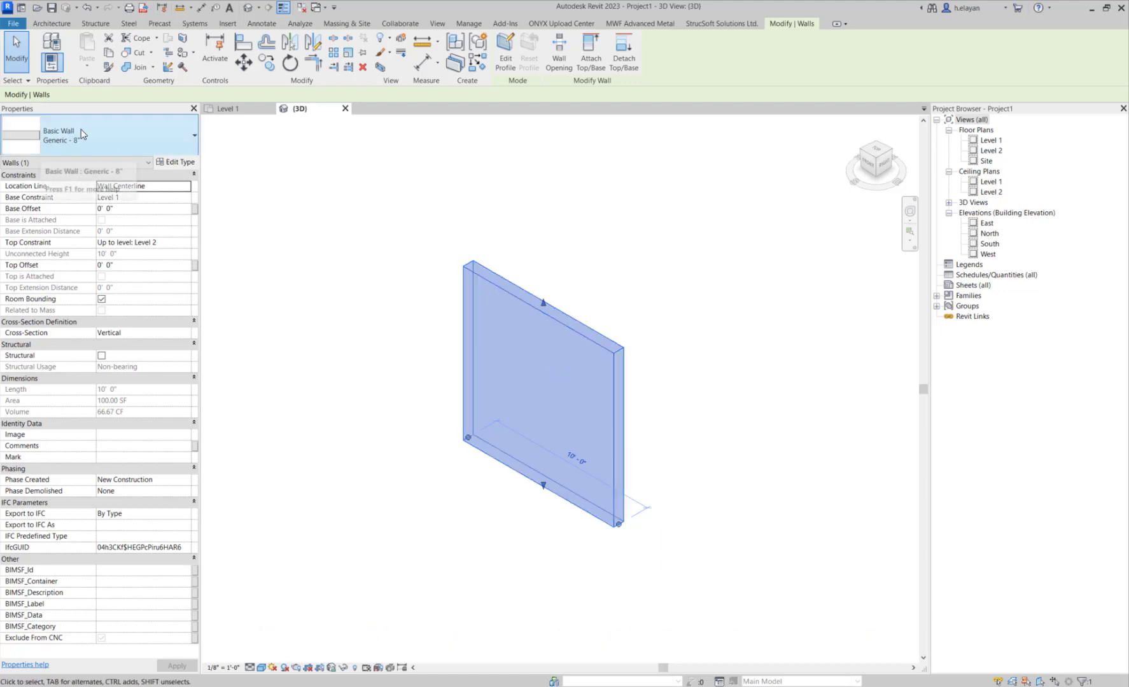
click(172, 163)
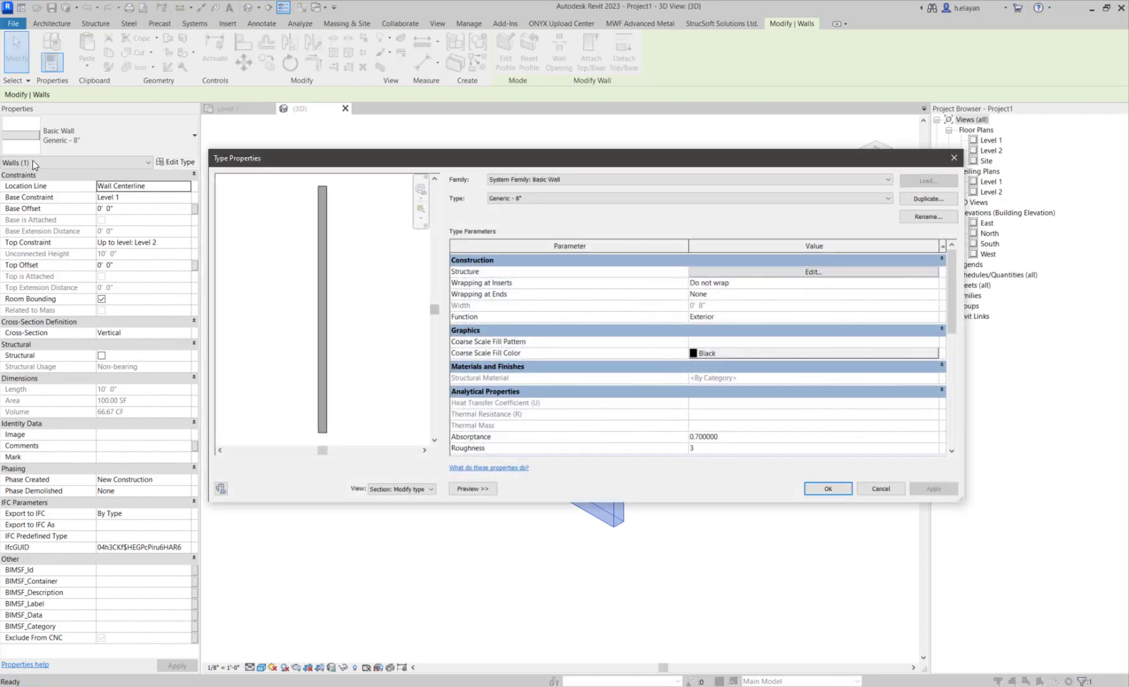
click(929, 199)
click(814, 257)
drag(813, 260, 673, 258)
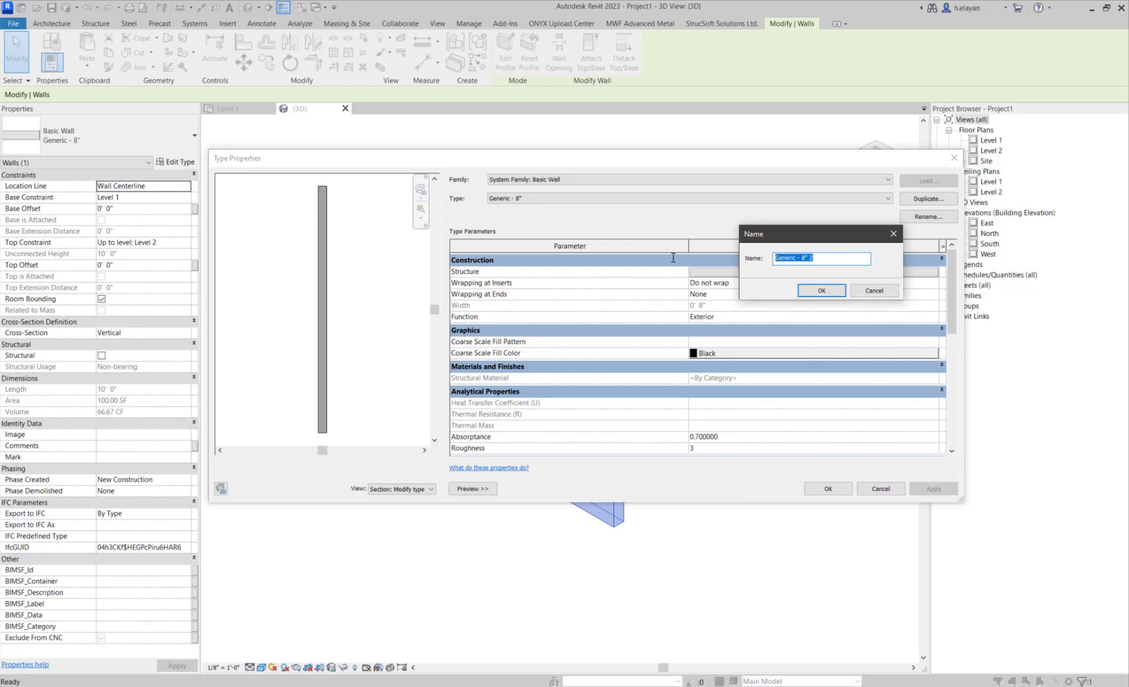
text(Test)
click(832, 294)
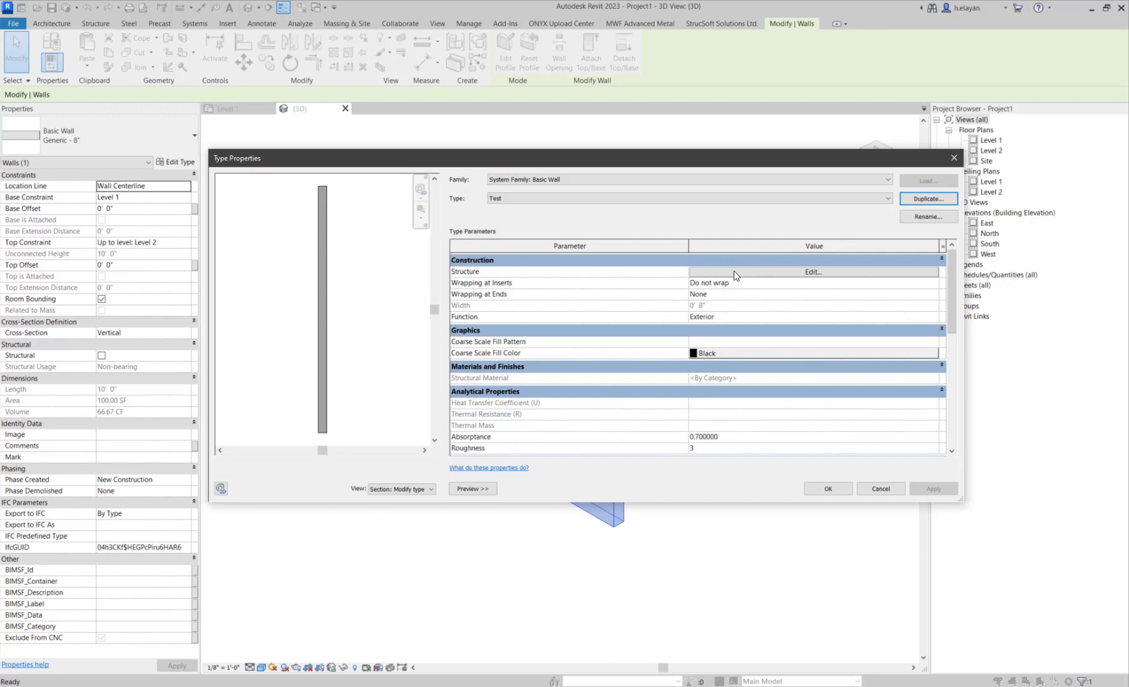
Open the Test type's structure for editing and set the sample height to 6' 0"
click(800, 275)
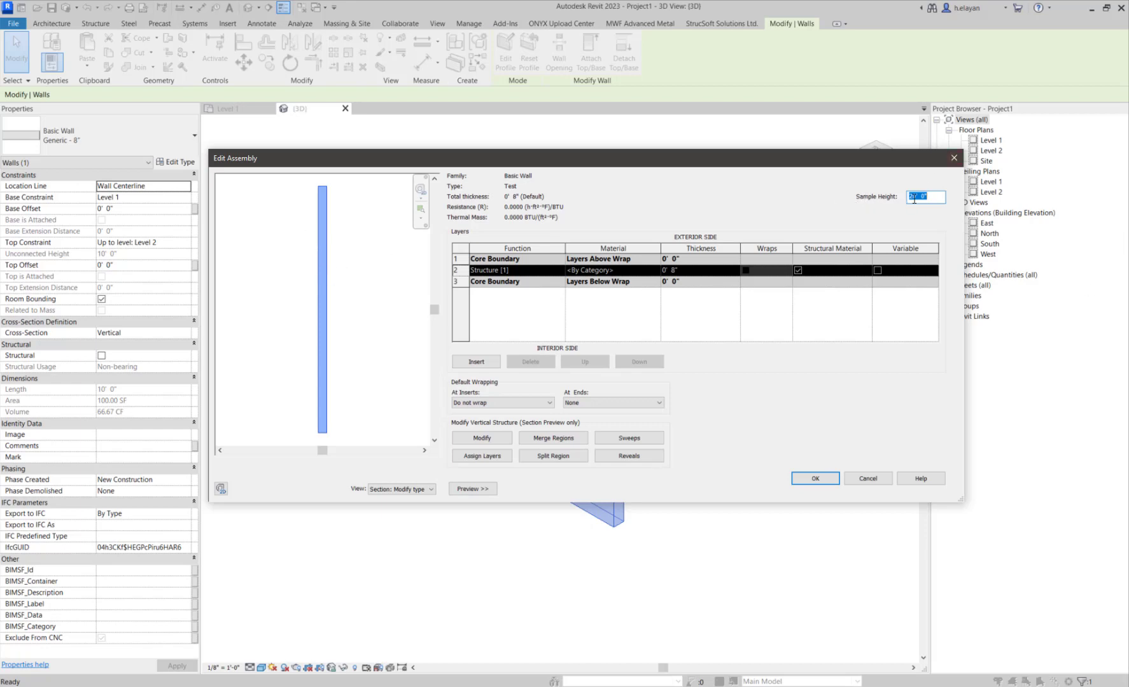
drag(916, 197, 902, 204)
text(6)
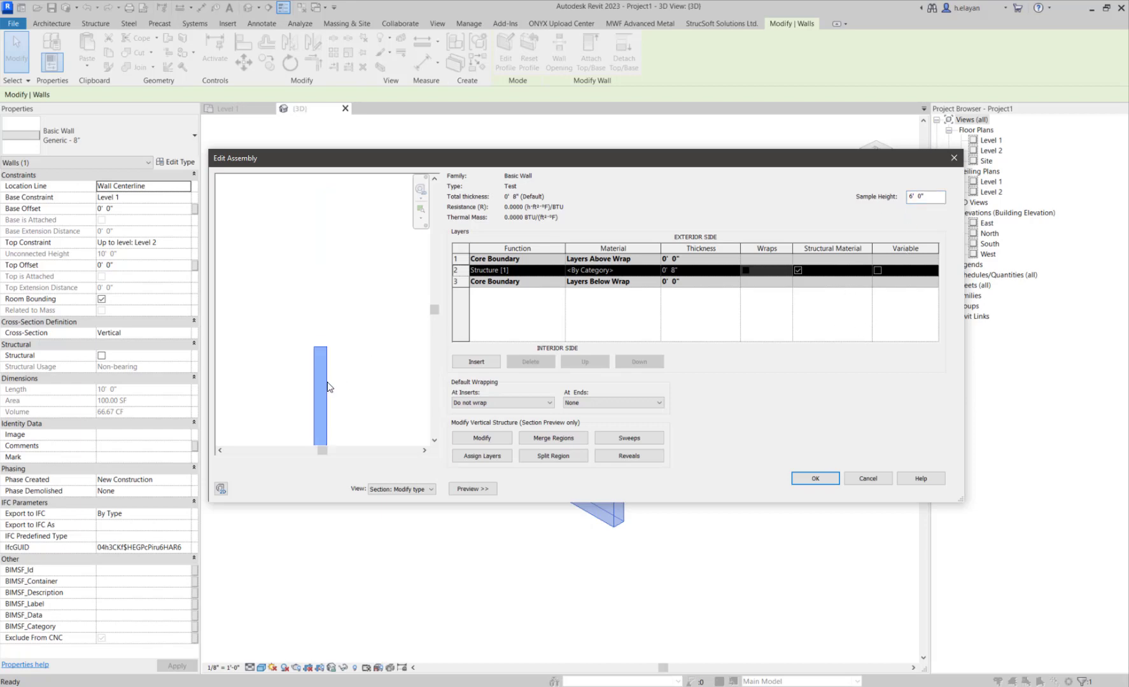
scroll(317, 346, up, 2)
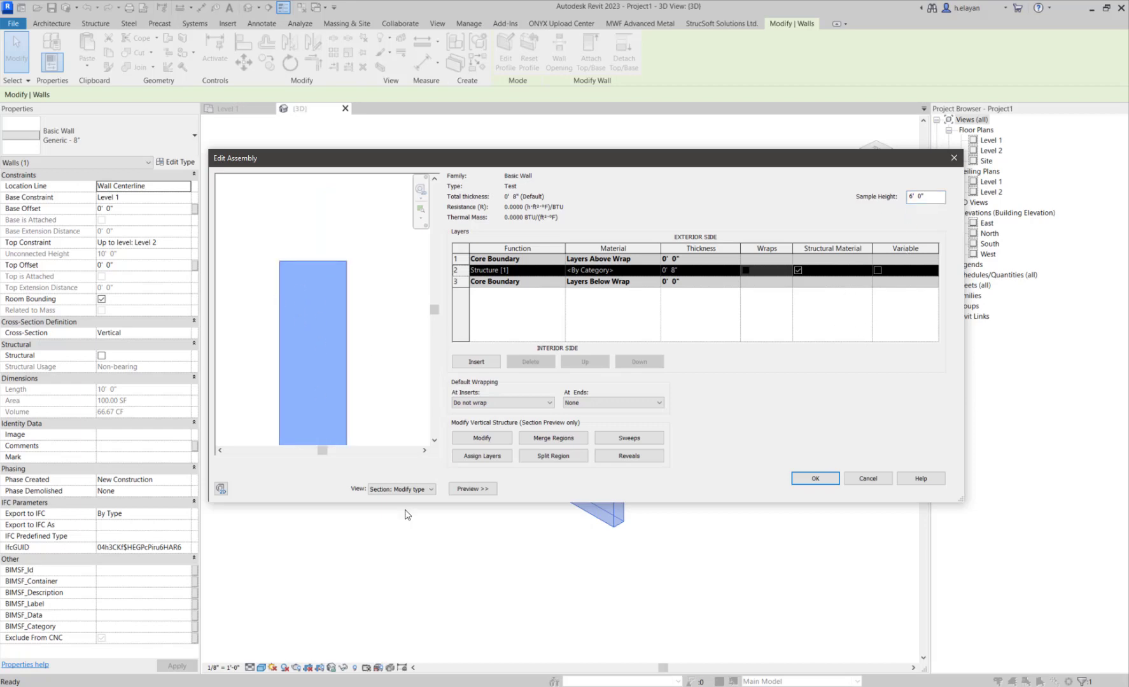
Compare the wall assembly's floor plan preview with its section preview, ending on the section
click(431, 490)
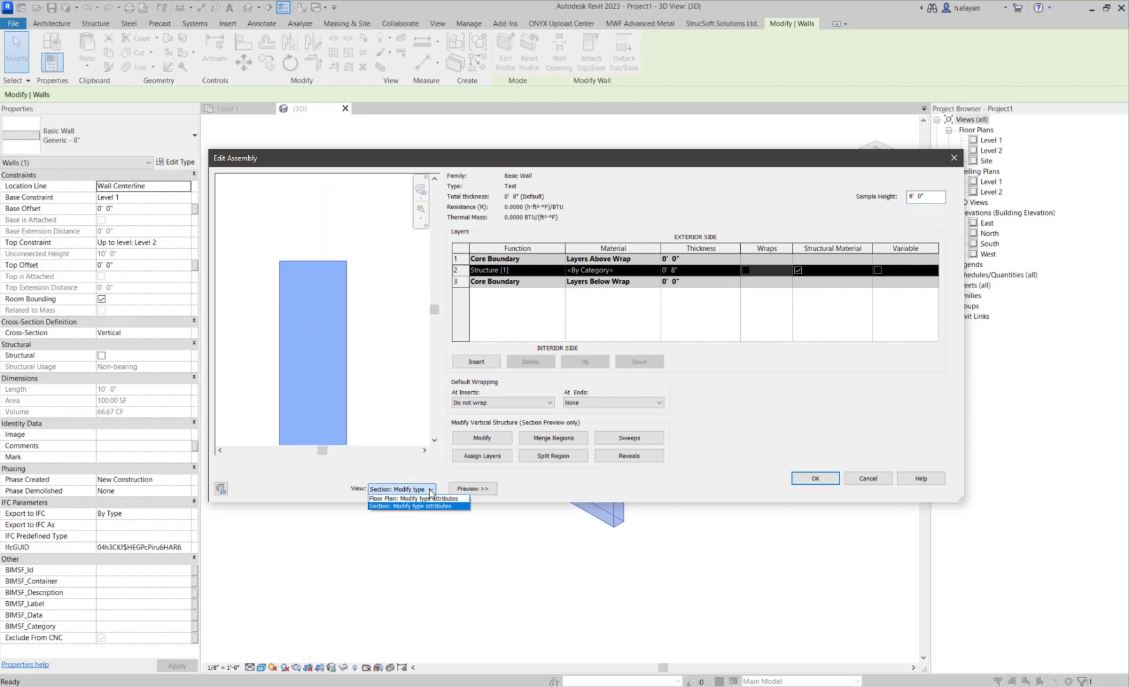
click(383, 499)
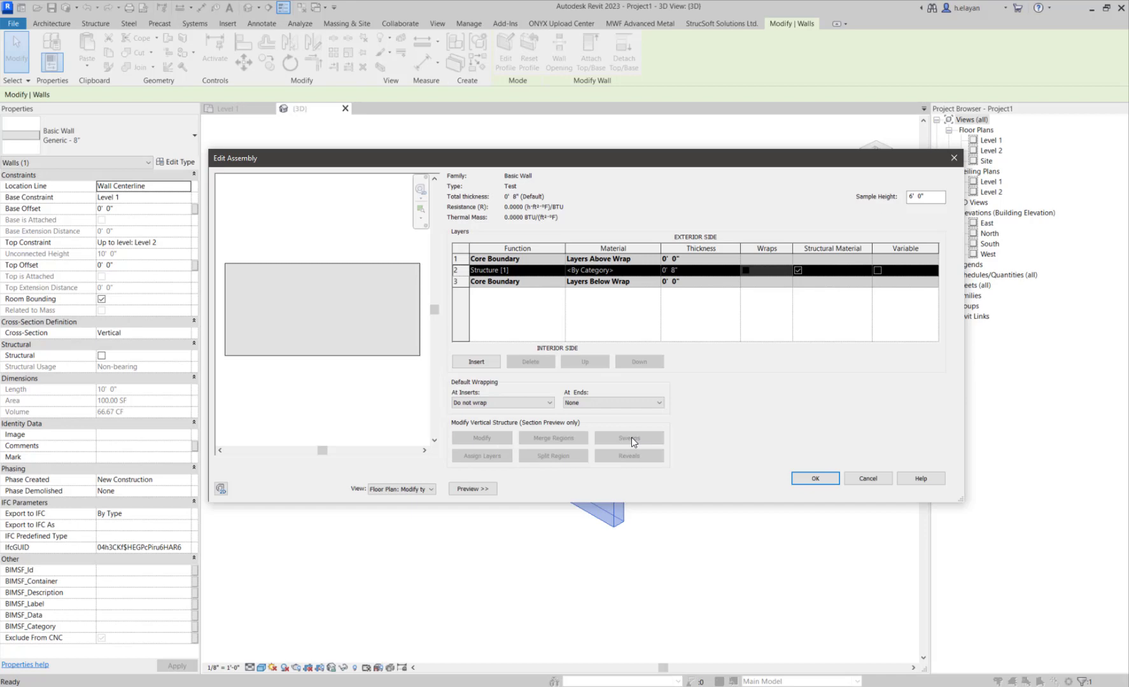
click(431, 489)
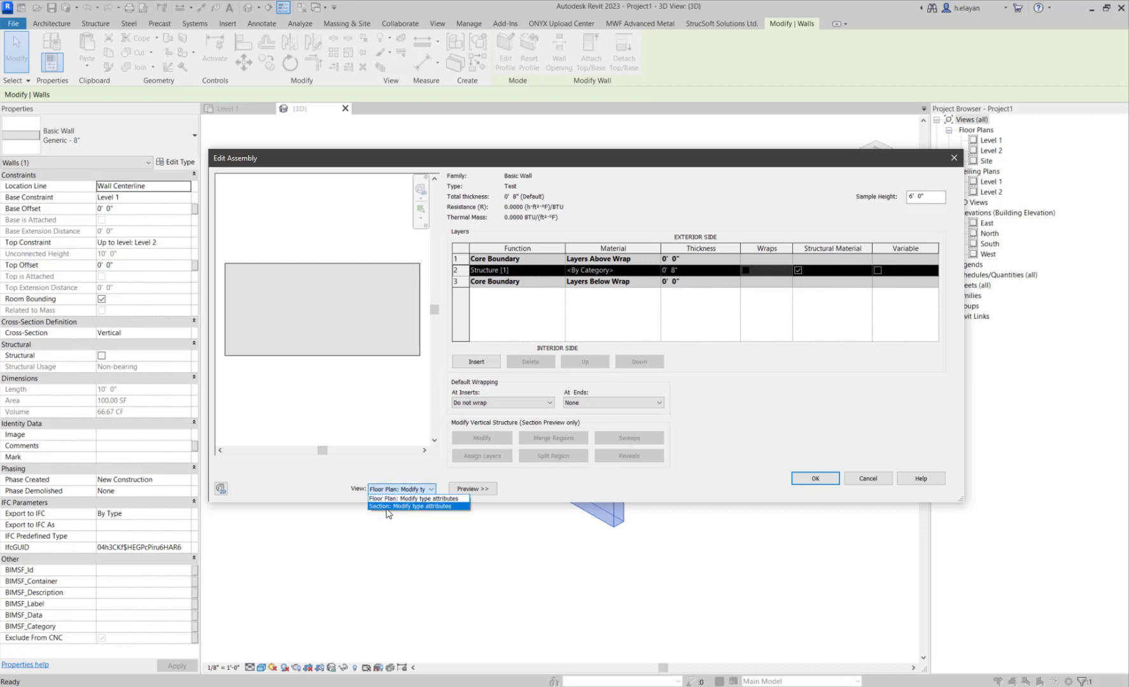
click(389, 514)
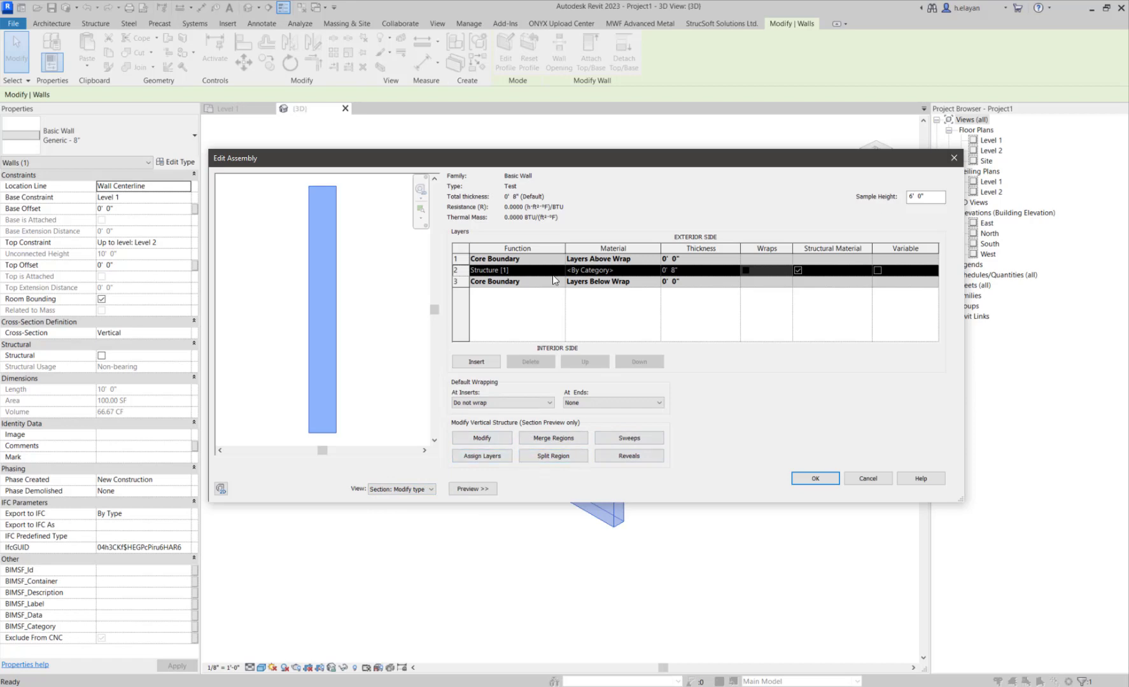
Set the structure layer's thickness to 6" and add a Finish 1 [4] layer on the exterior side, outside the core boundary
click(671, 270)
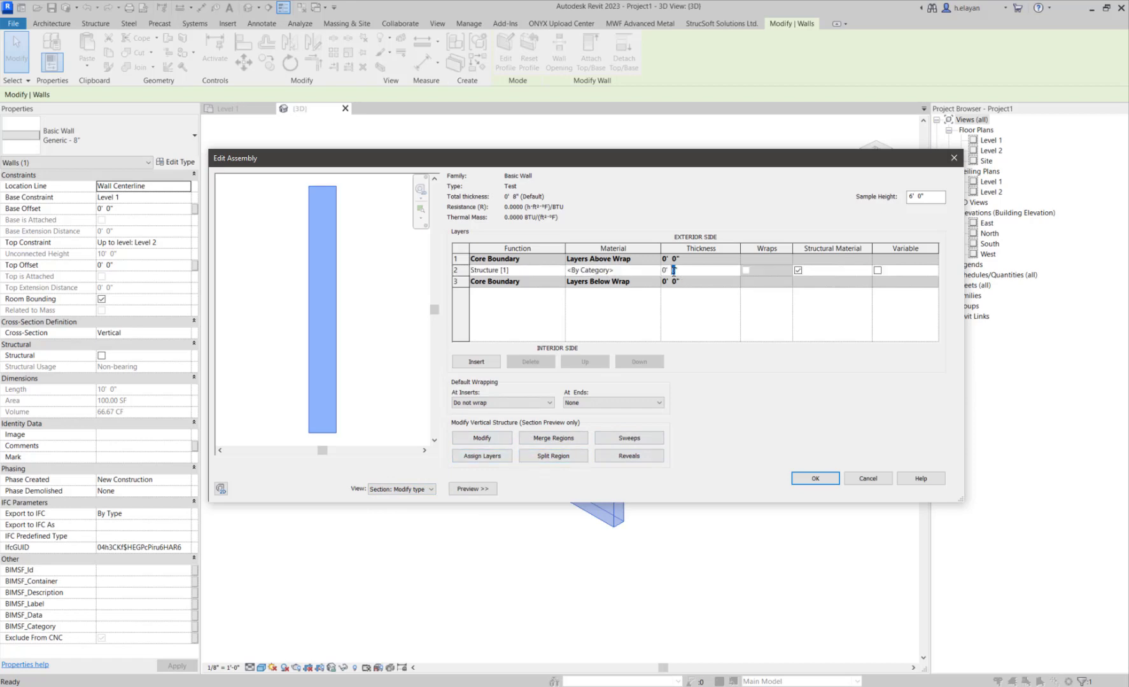
text(6)
click(475, 363)
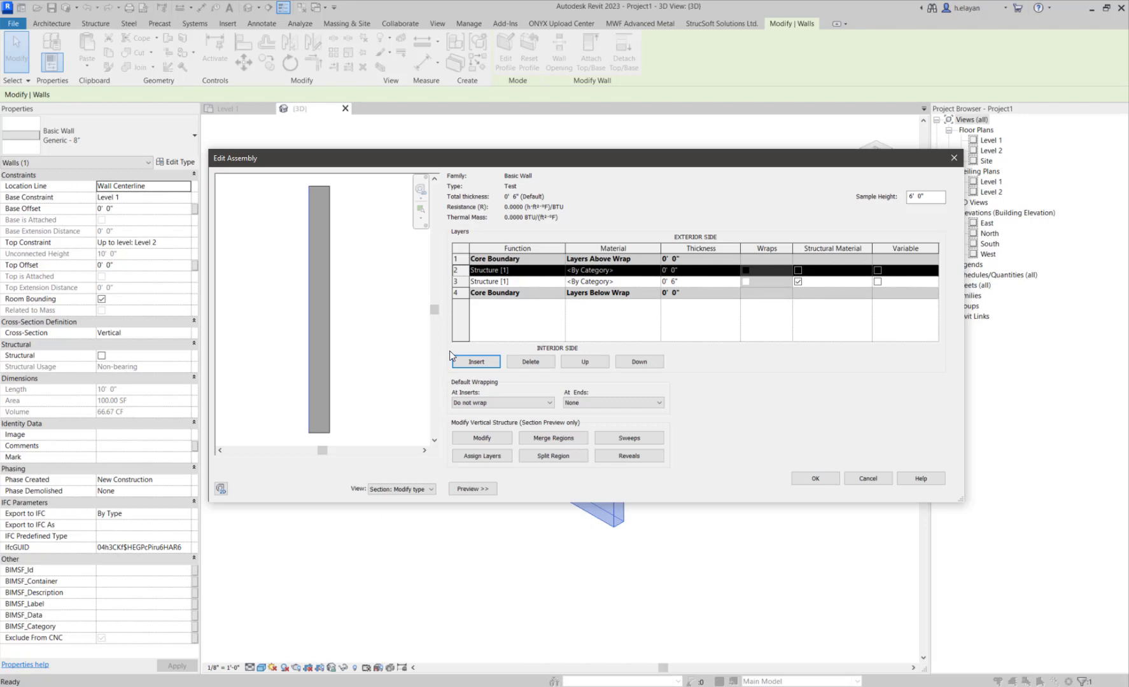
click(585, 362)
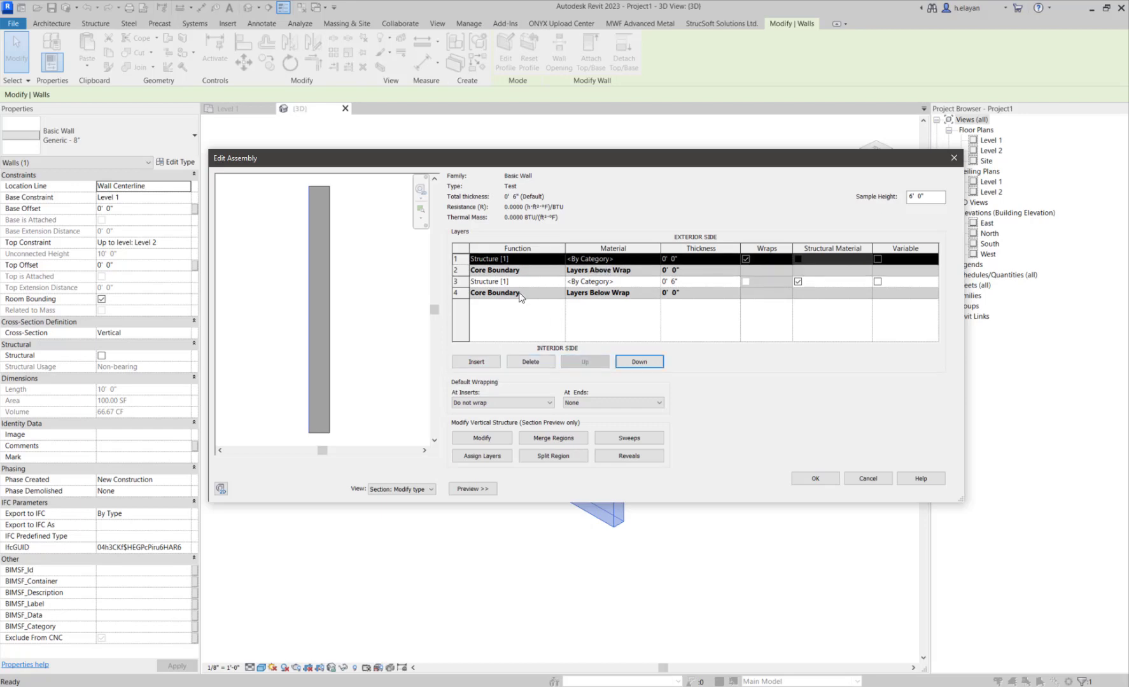
click(561, 259)
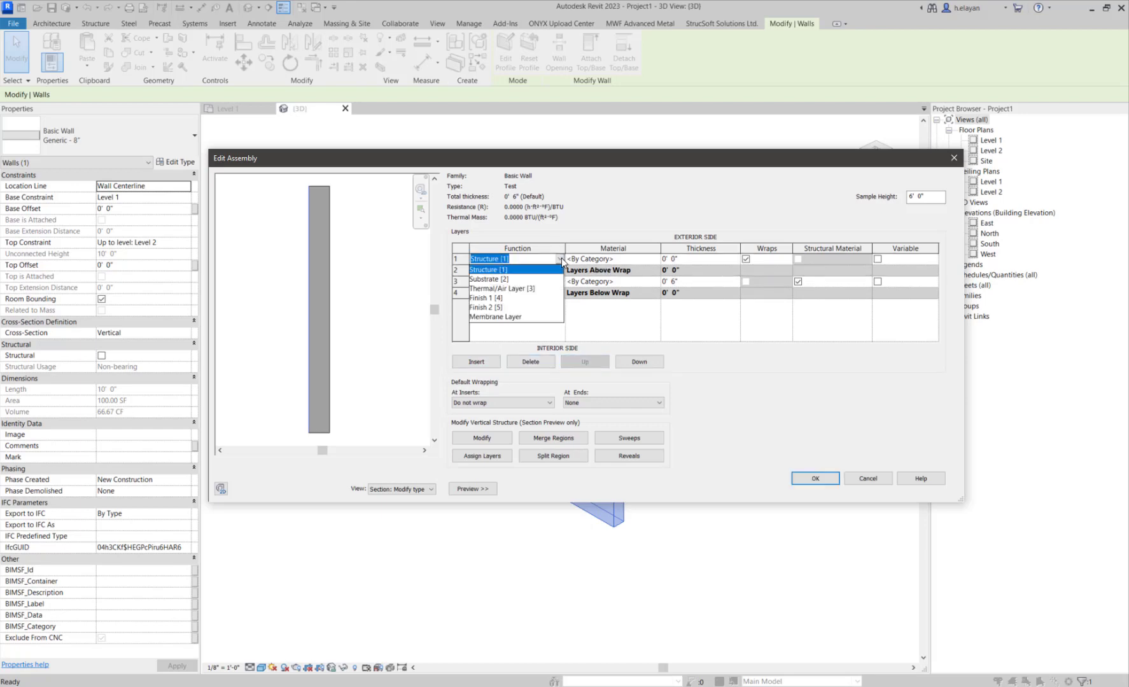
click(492, 298)
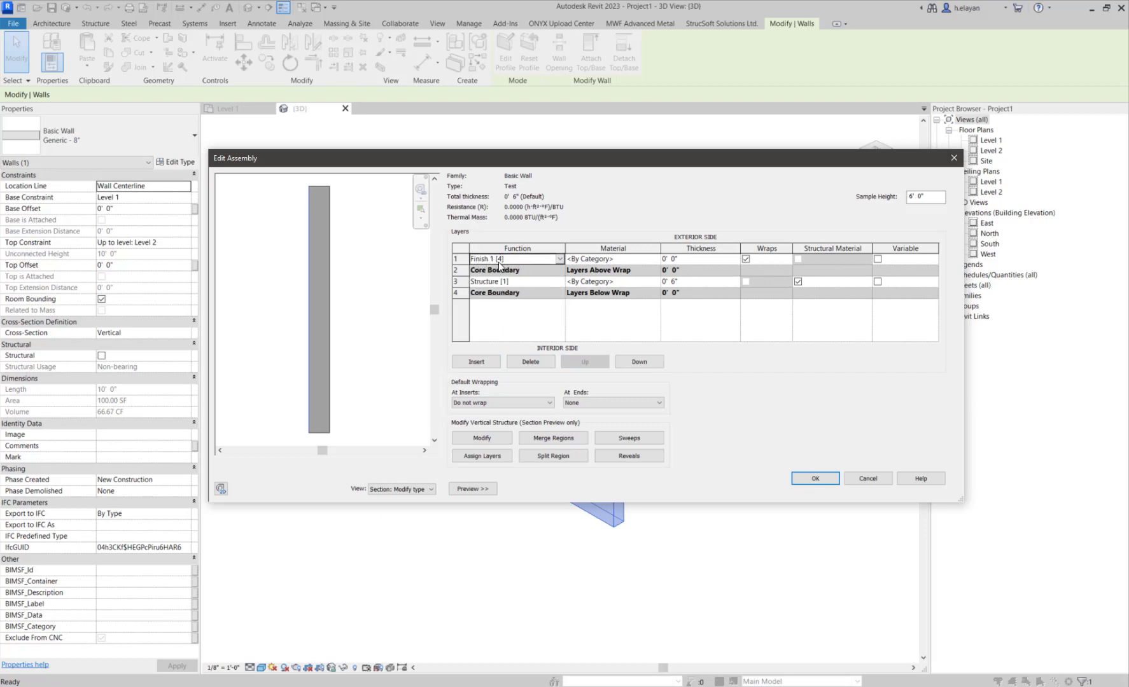
Add another layer on the interior side, below the lower core boundary, with the function Finish 2 [5]
click(478, 362)
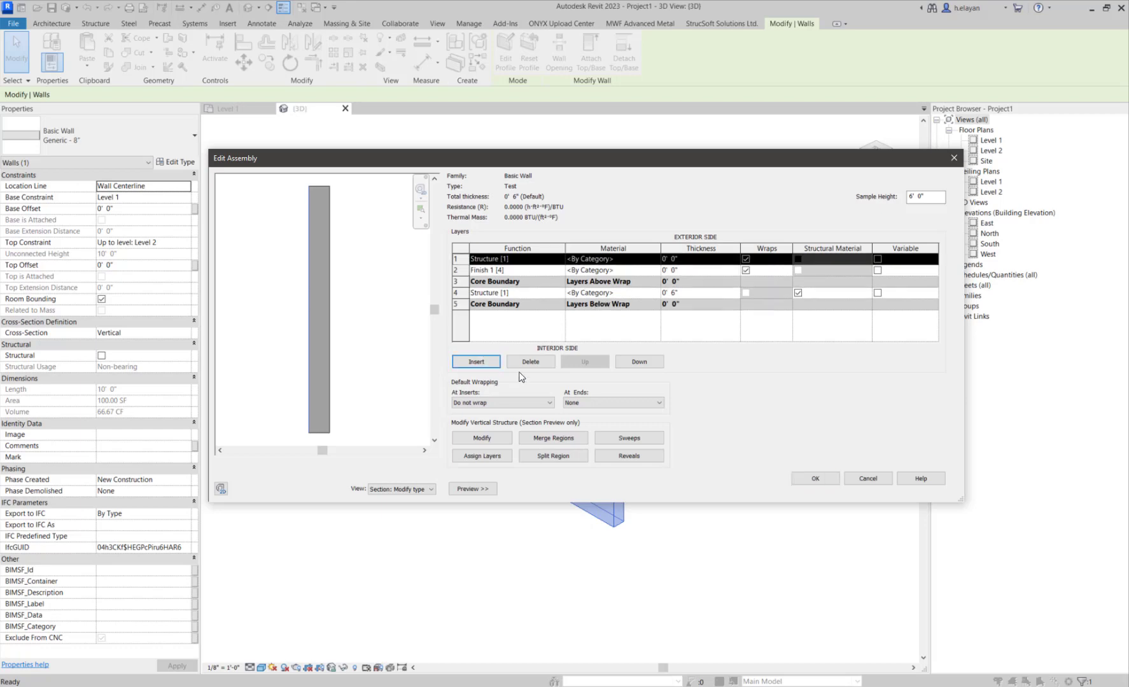
click(637, 363)
click(638, 364)
click(637, 364)
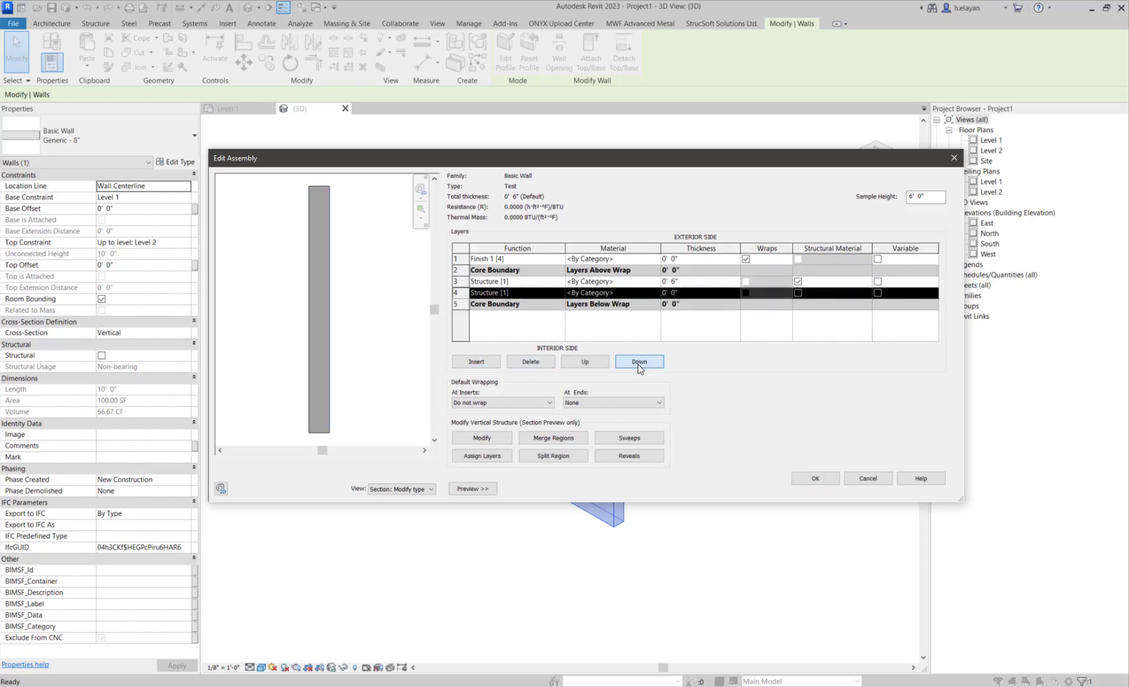
click(638, 364)
click(560, 305)
click(560, 305)
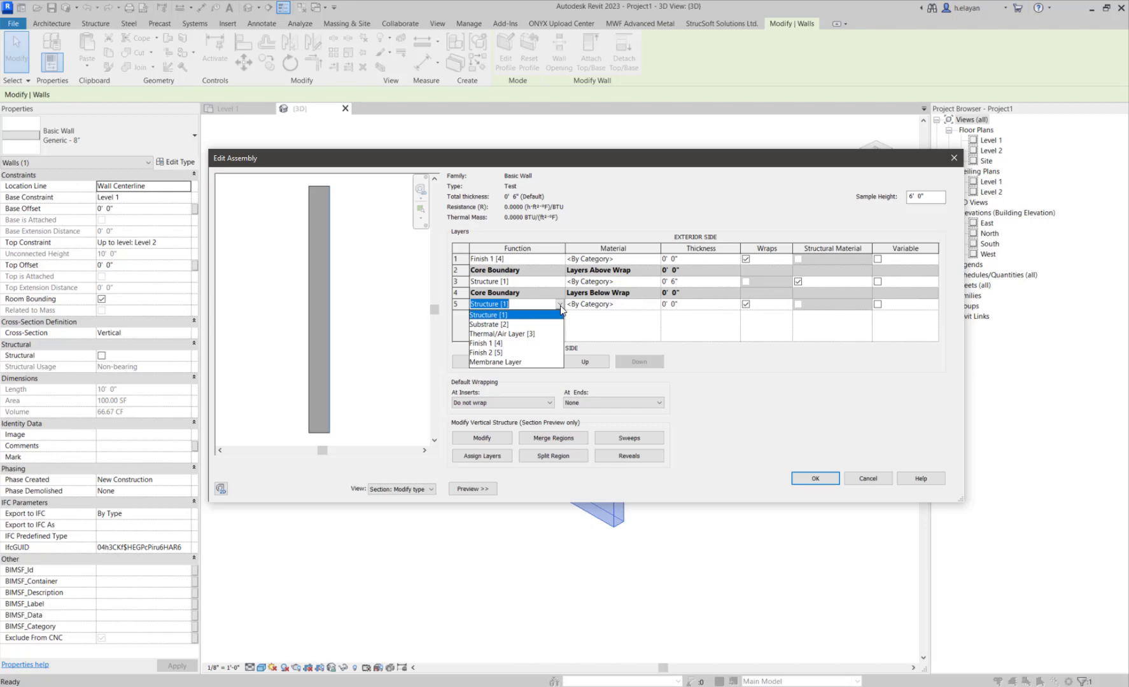
click(499, 352)
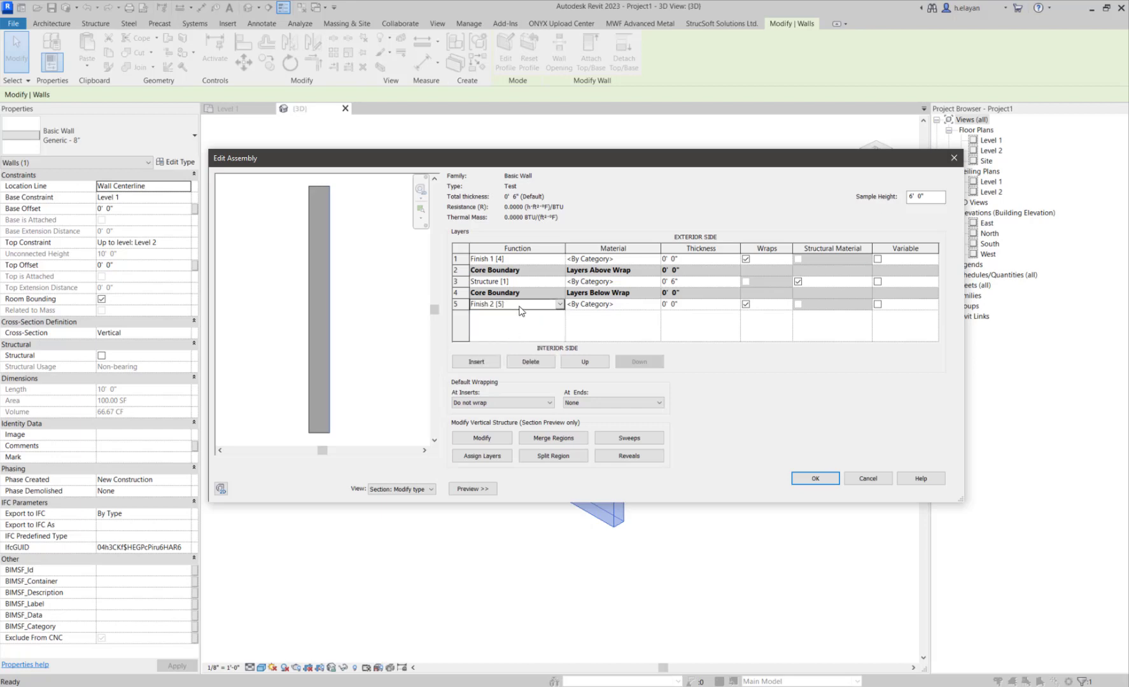
Set the thickness of both the Finish 1 [4] and Finish 2 [5] layers to 1/2"
click(674, 259)
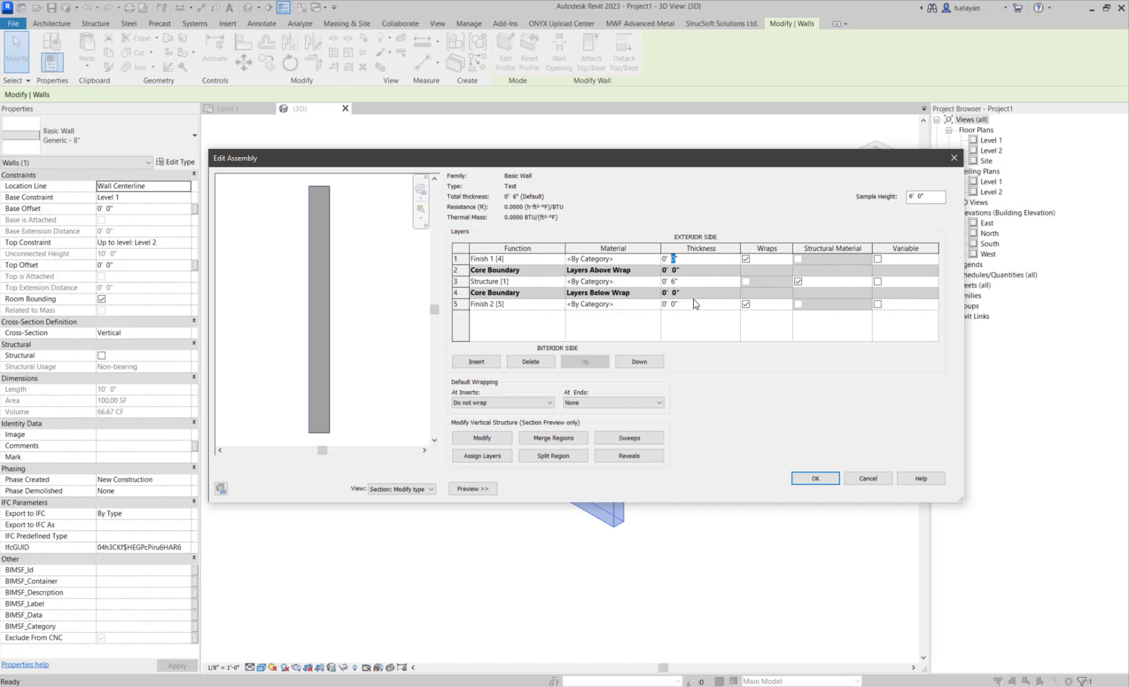
text(1/2)
double_click(674, 304)
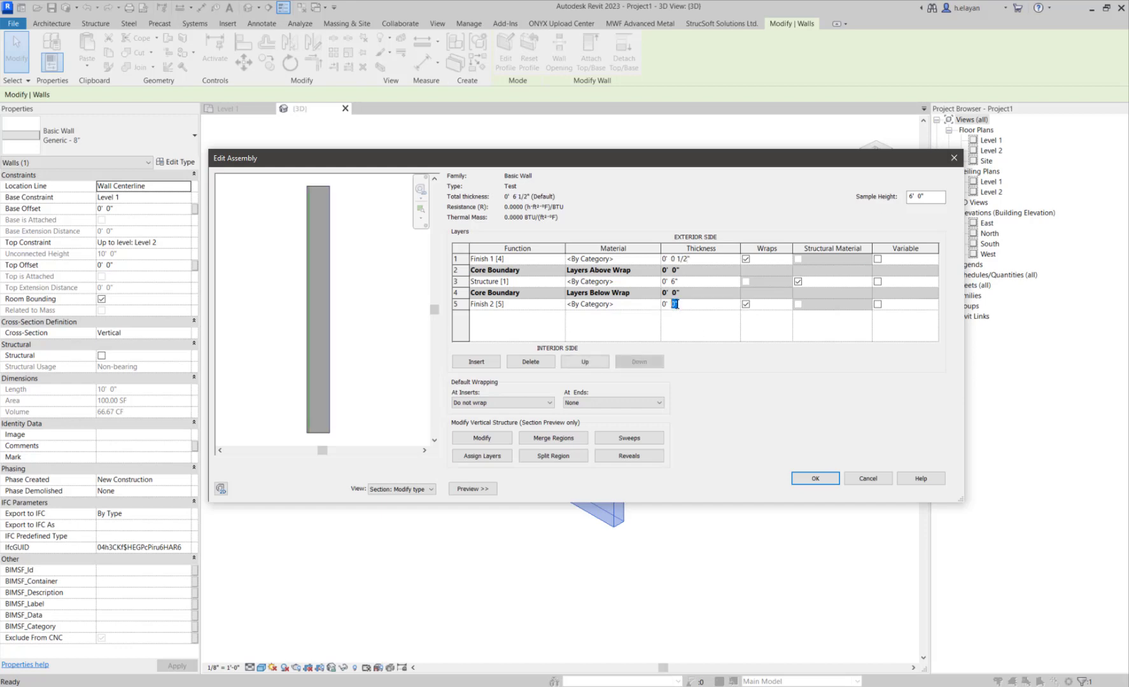
text(1/2)
key(Return)
Highlight the structure layer and each finish layer in turn to examine their positions in the section preview
click(680, 283)
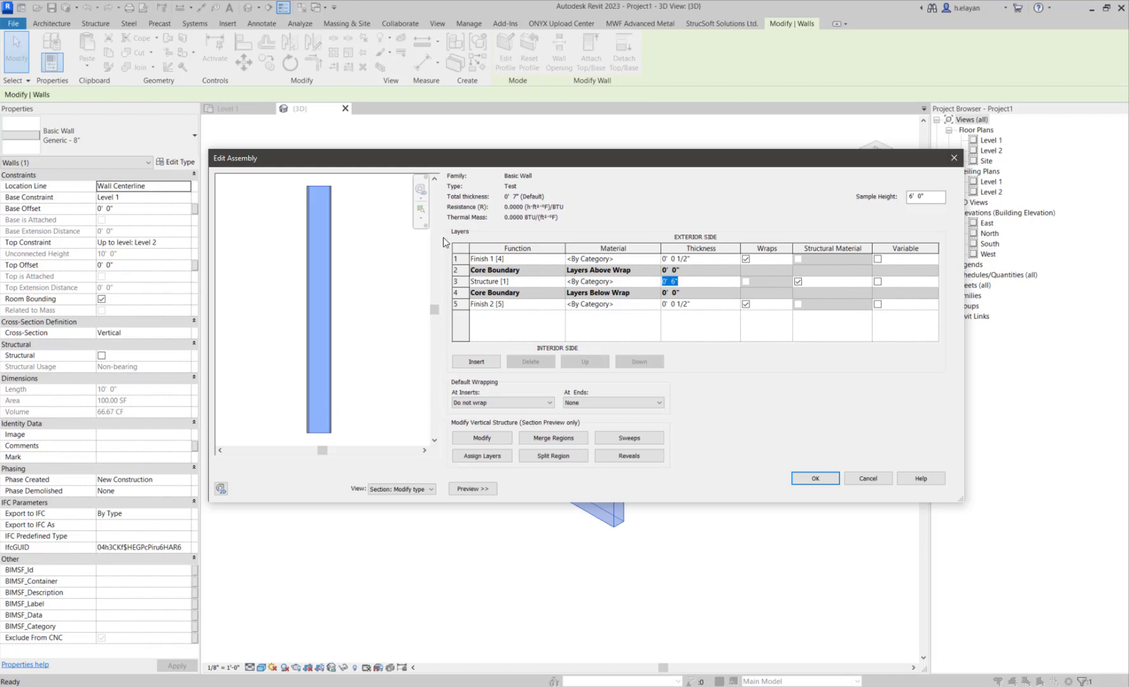
click(456, 259)
click(456, 304)
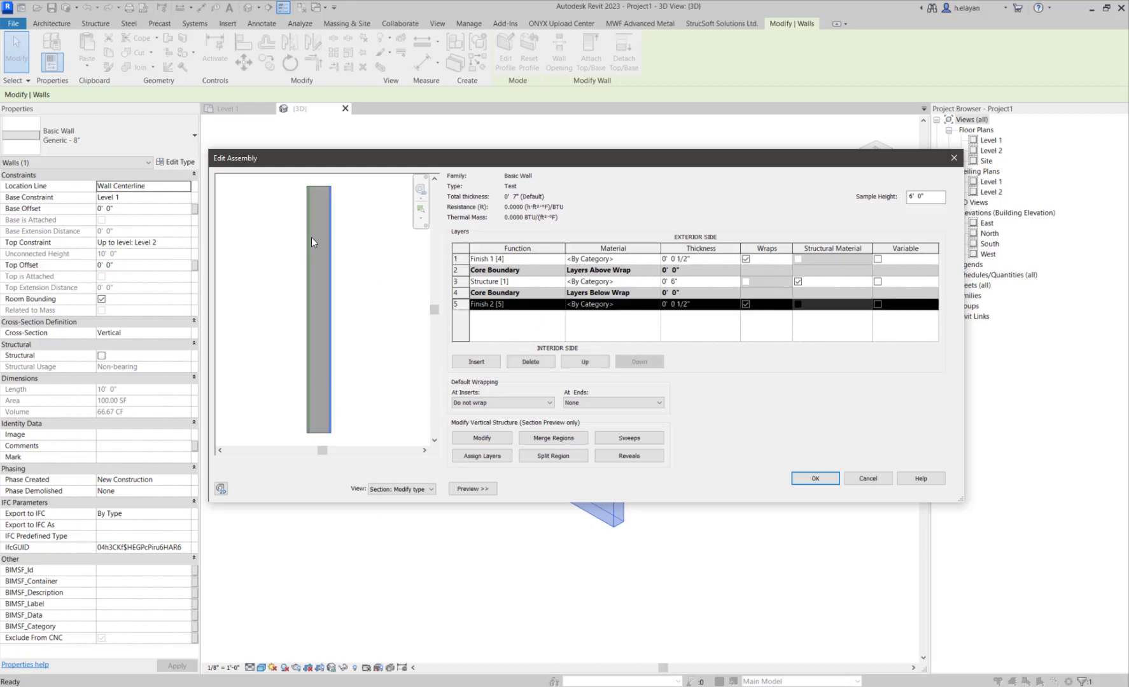
scroll(309, 237, up, 5)
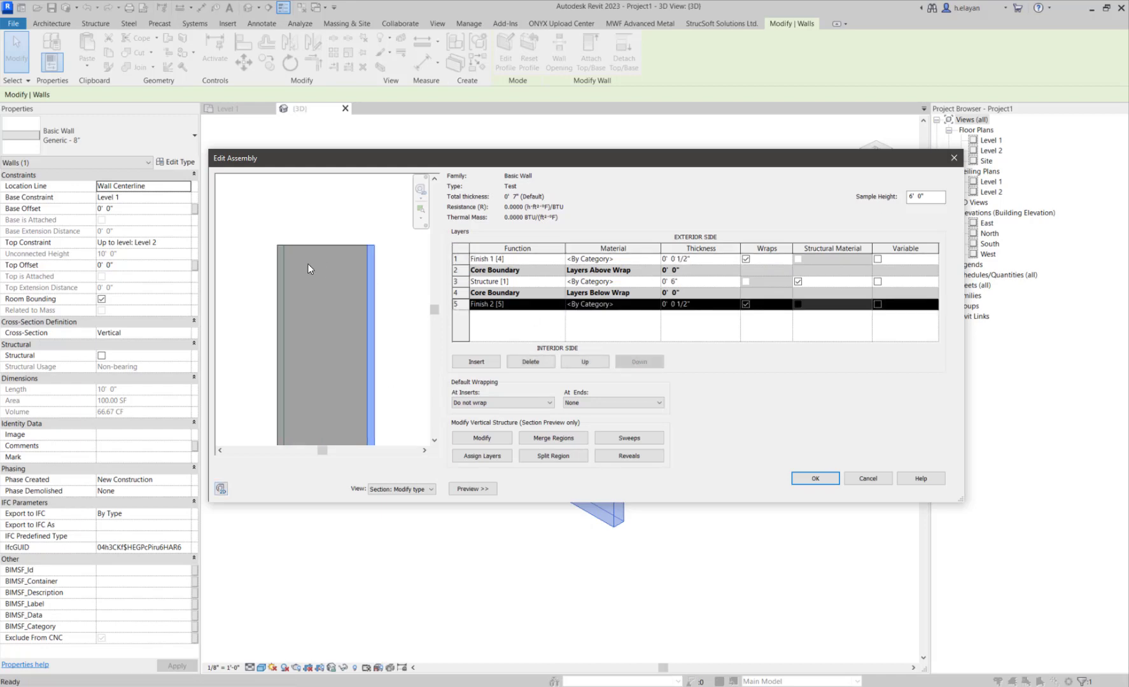
Unlock the top edge of the exterior finish layer in the section preview and accept the wall type changes
scroll(308, 264, up, 1)
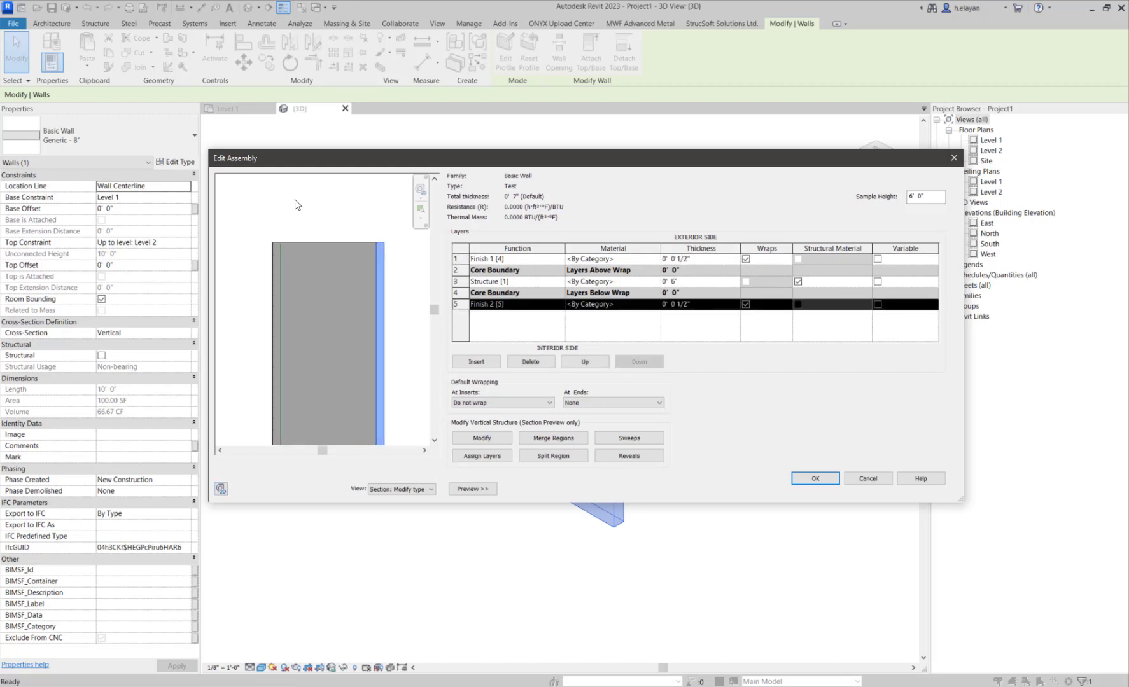
click(483, 439)
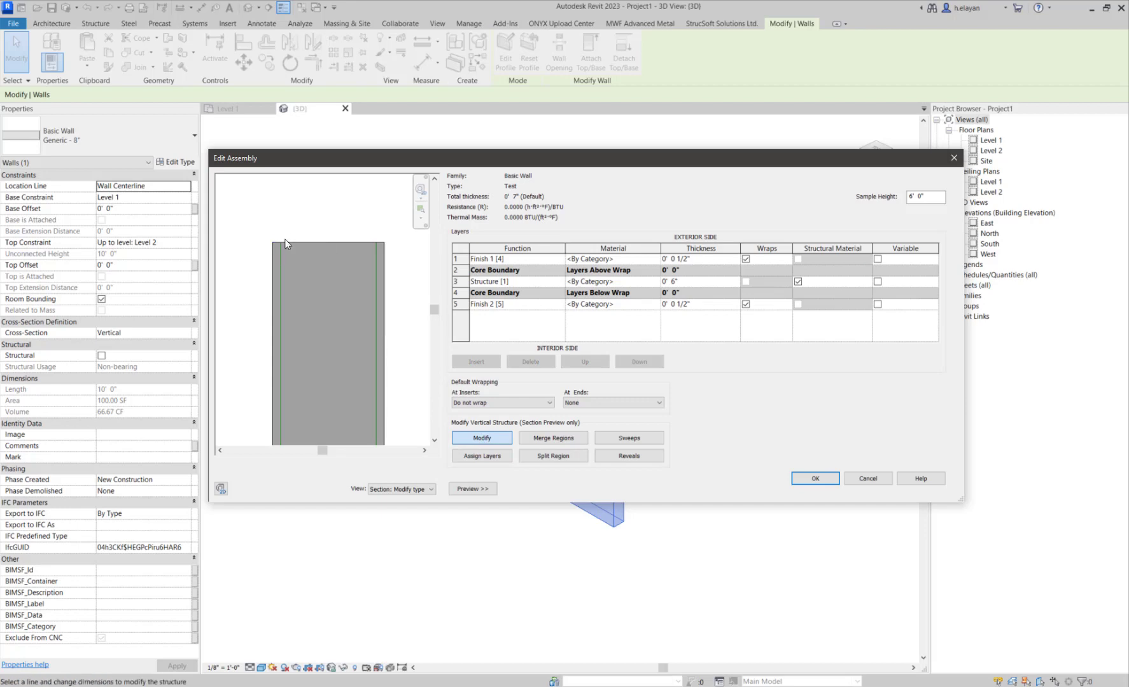
click(308, 243)
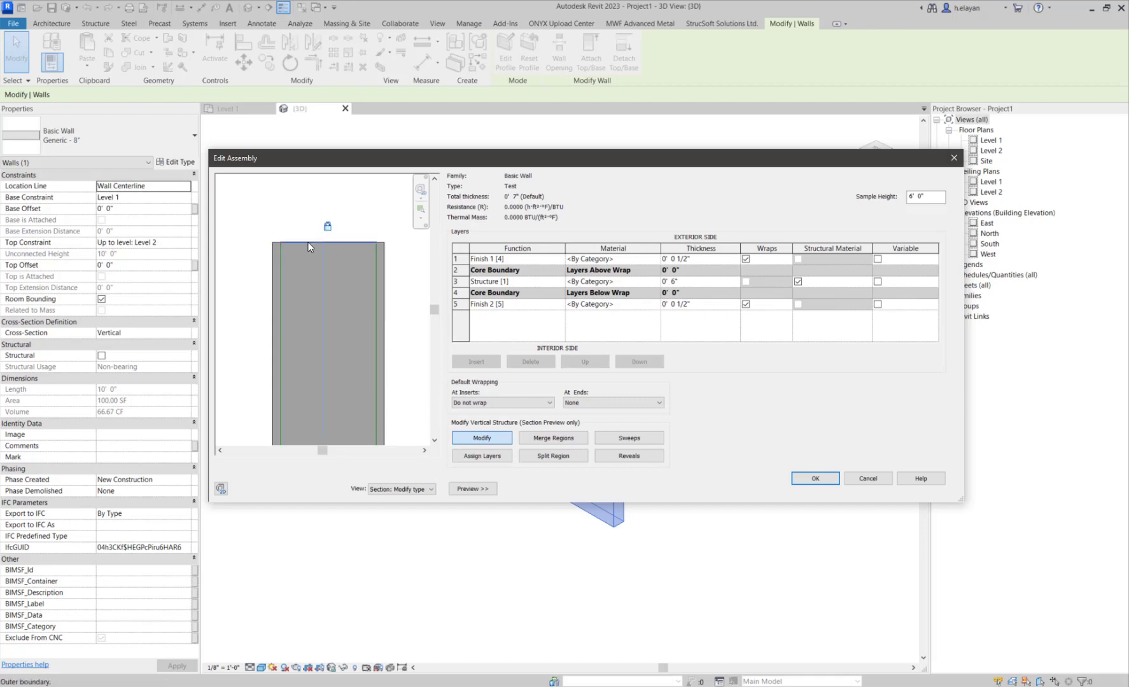
click(276, 240)
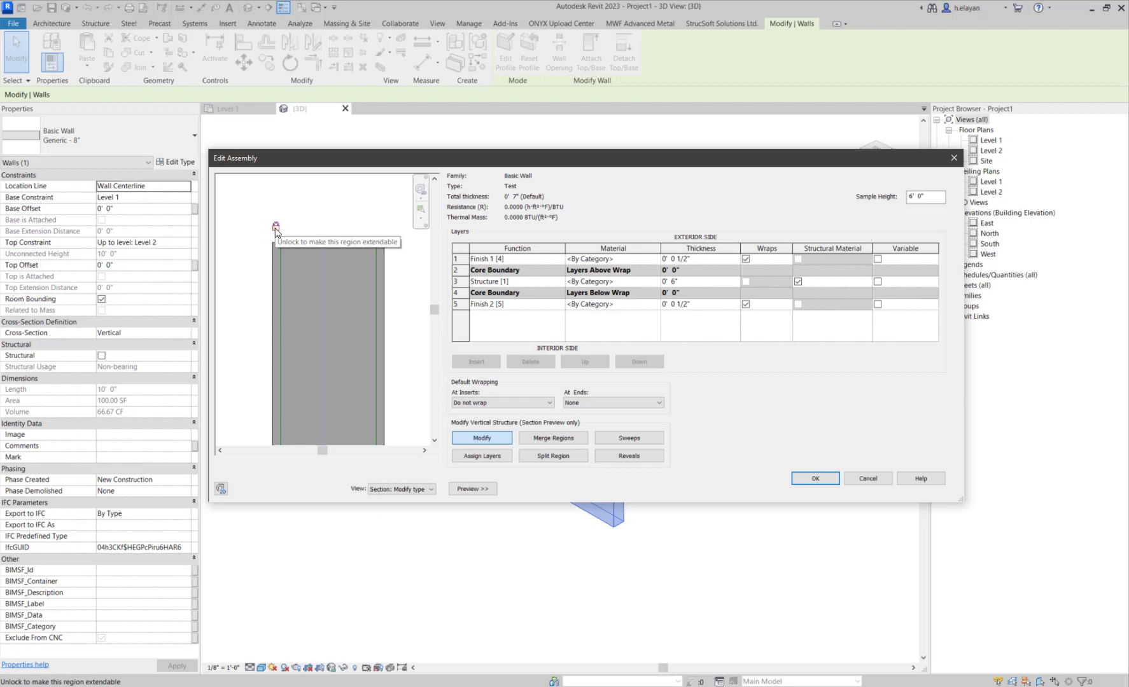
click(276, 227)
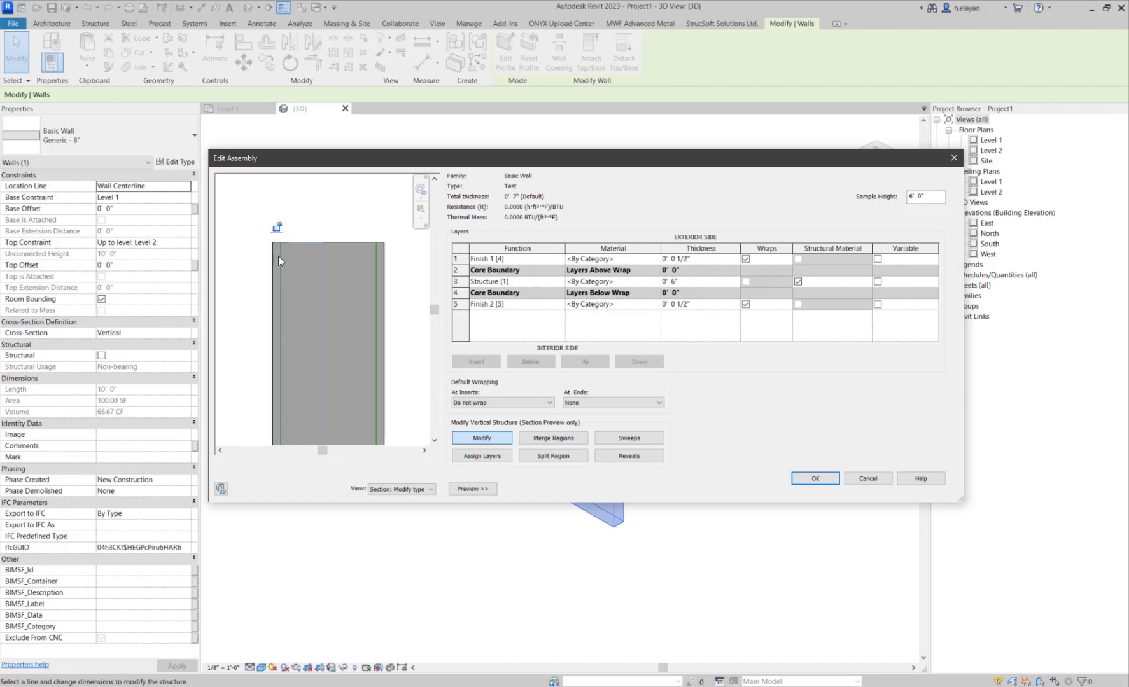
click(337, 242)
click(809, 478)
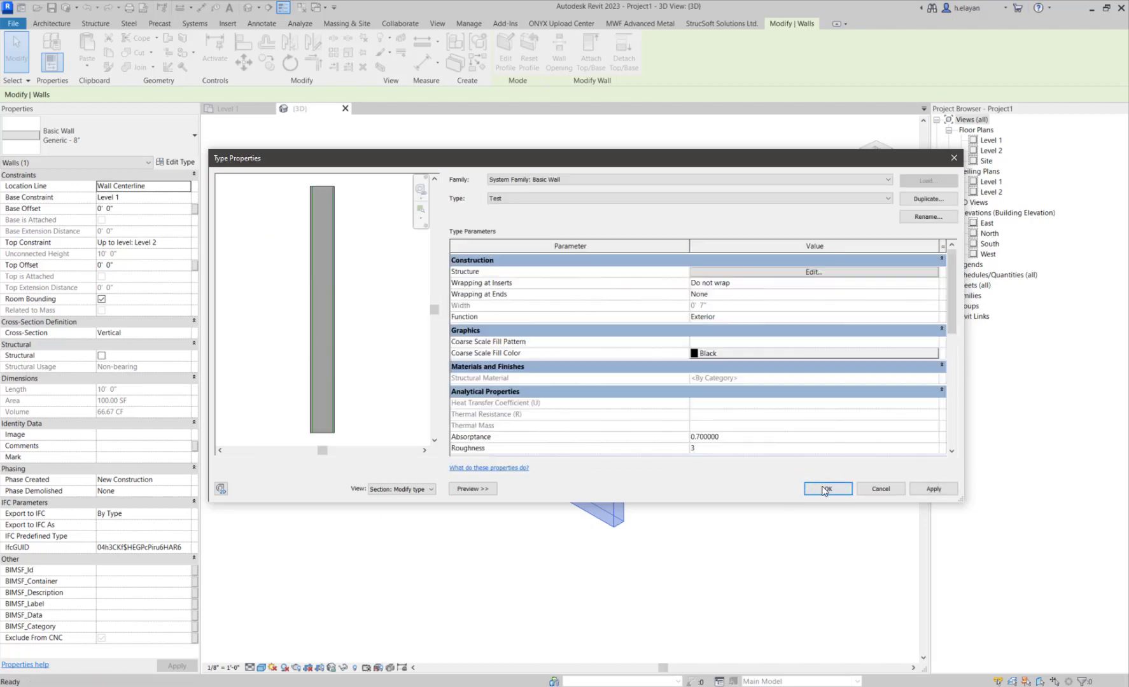
click(828, 490)
click(683, 441)
Select the wall and stretch the top of its exterior finish layer about 1' 0 5/8" above the other layers
scroll(679, 407, up, 6)
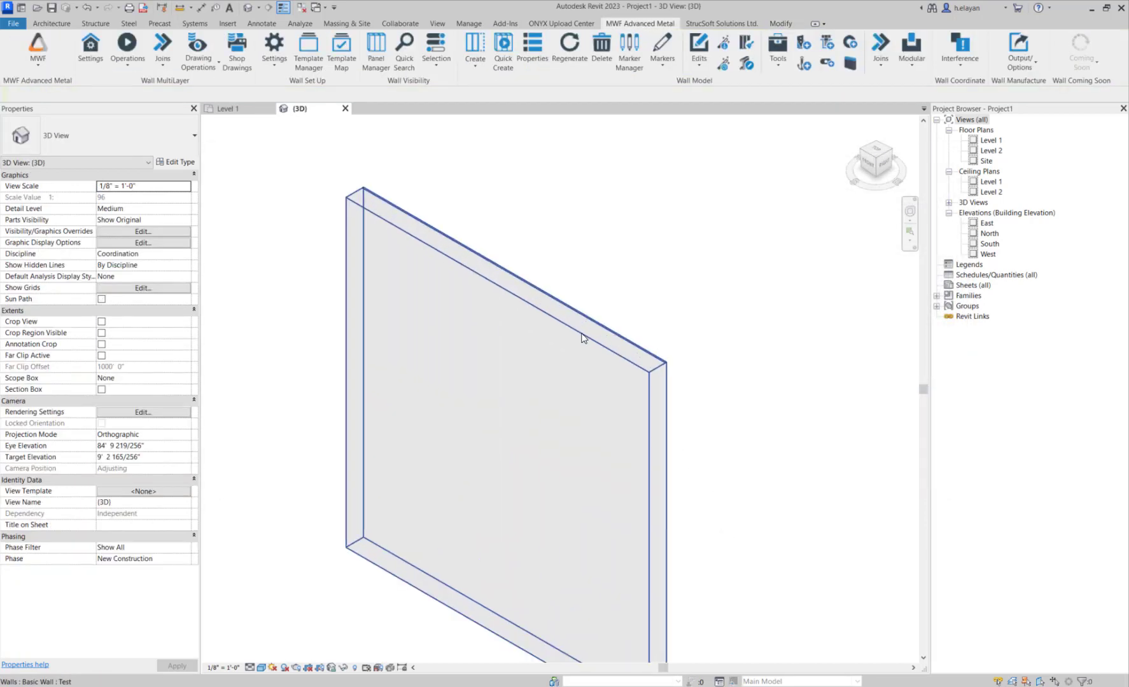
middle_drag(733, 449, 687, 410)
scroll(687, 409, down, 4)
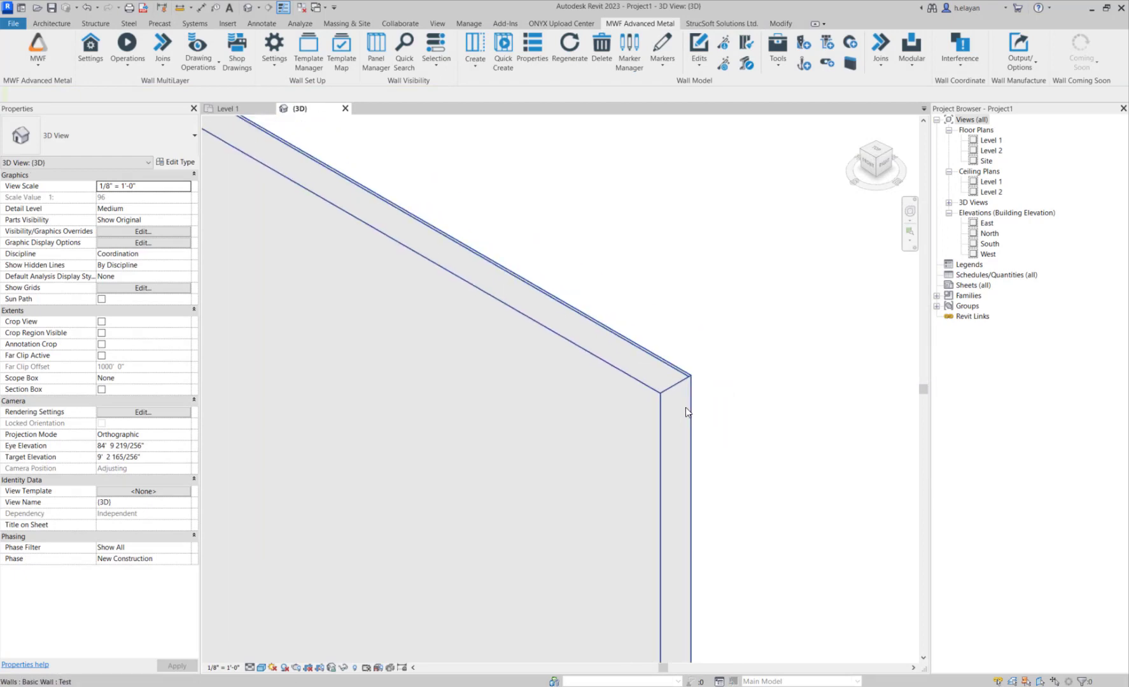
click(685, 399)
scroll(532, 319, up, 5)
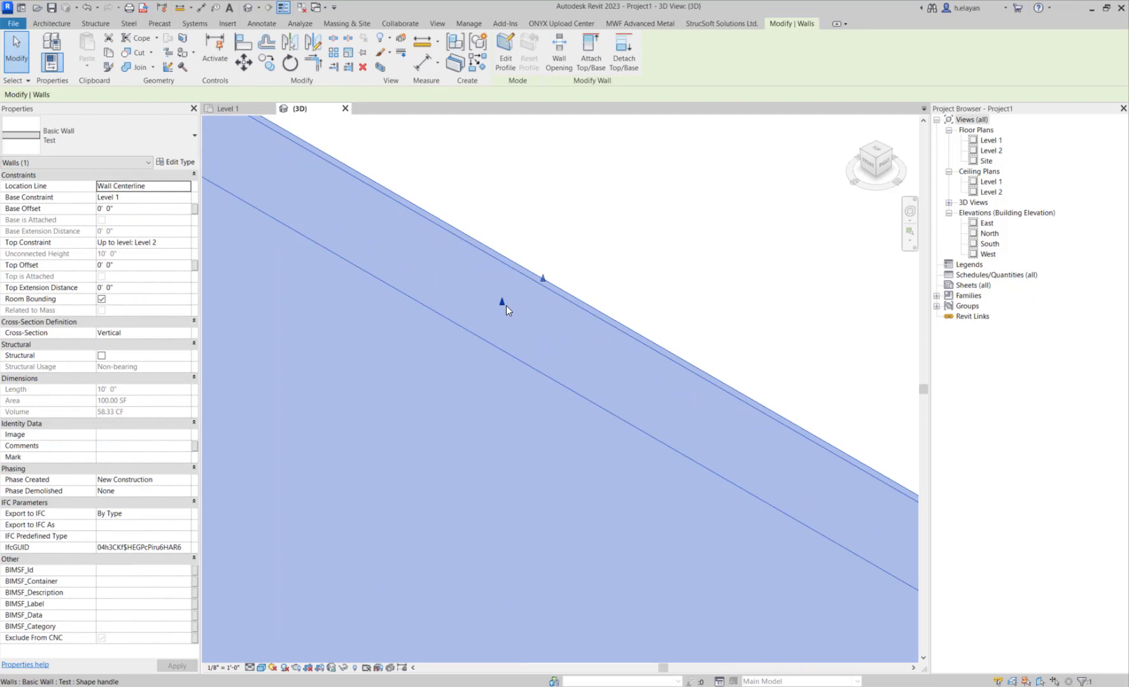
drag(536, 284, 539, 182)
scroll(537, 210, down, 2)
scroll(561, 237, down, 3)
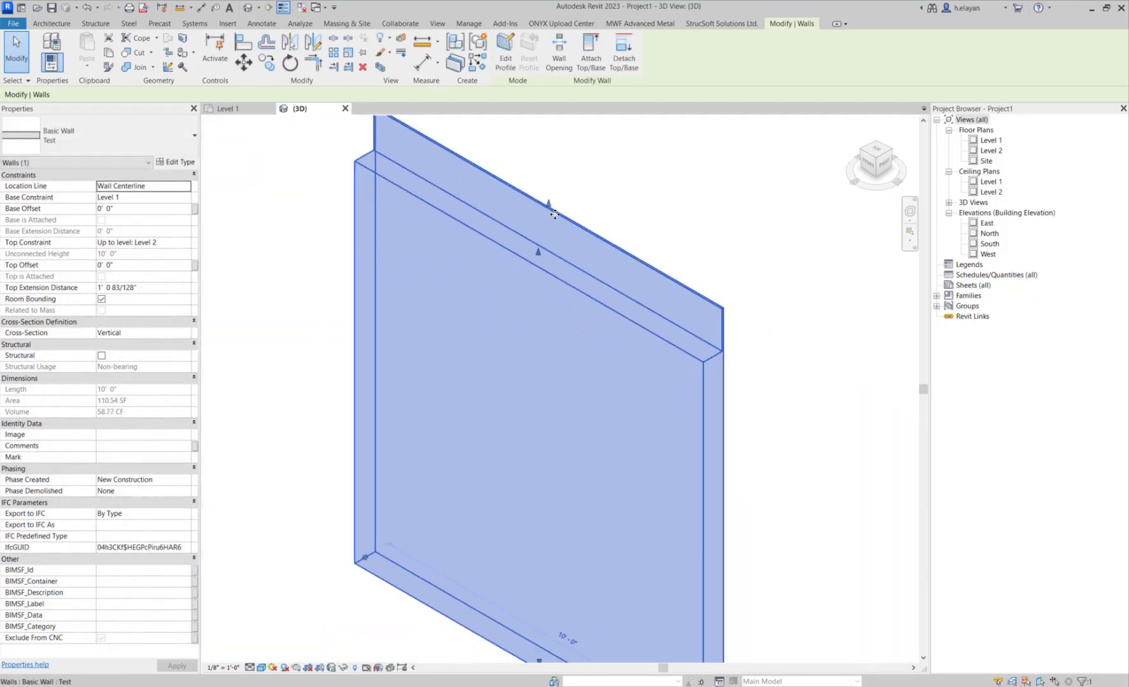
click(725, 369)
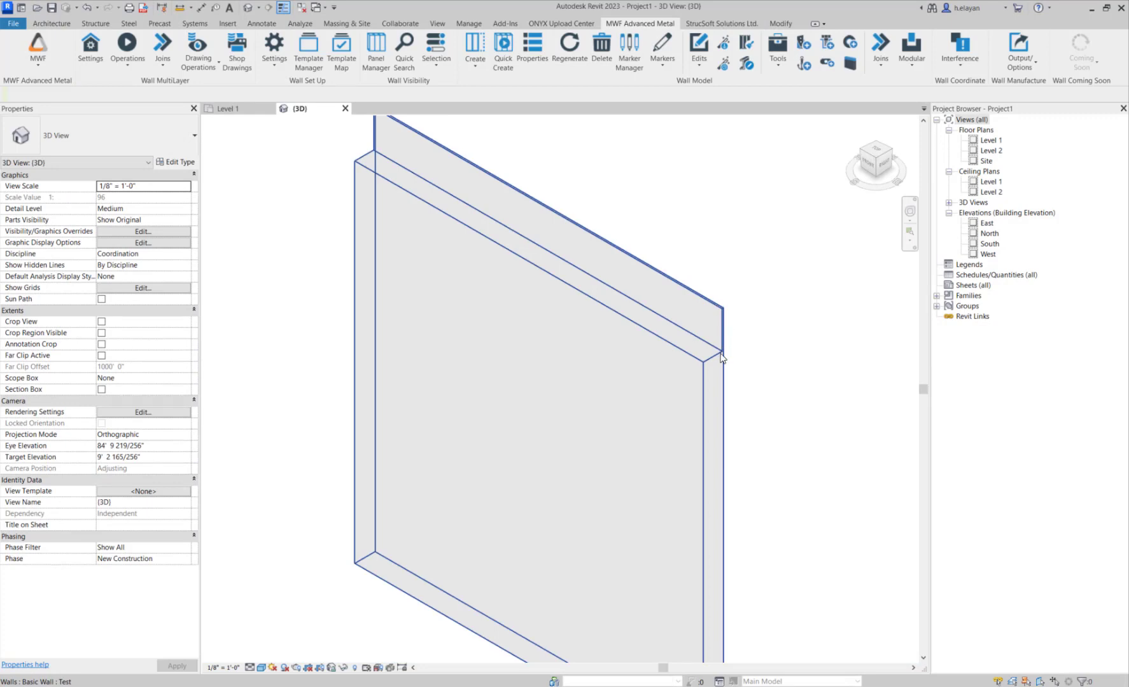
Set the wall's top constraint to Unconnected and try stretching the whole wall's top up and down
click(562, 259)
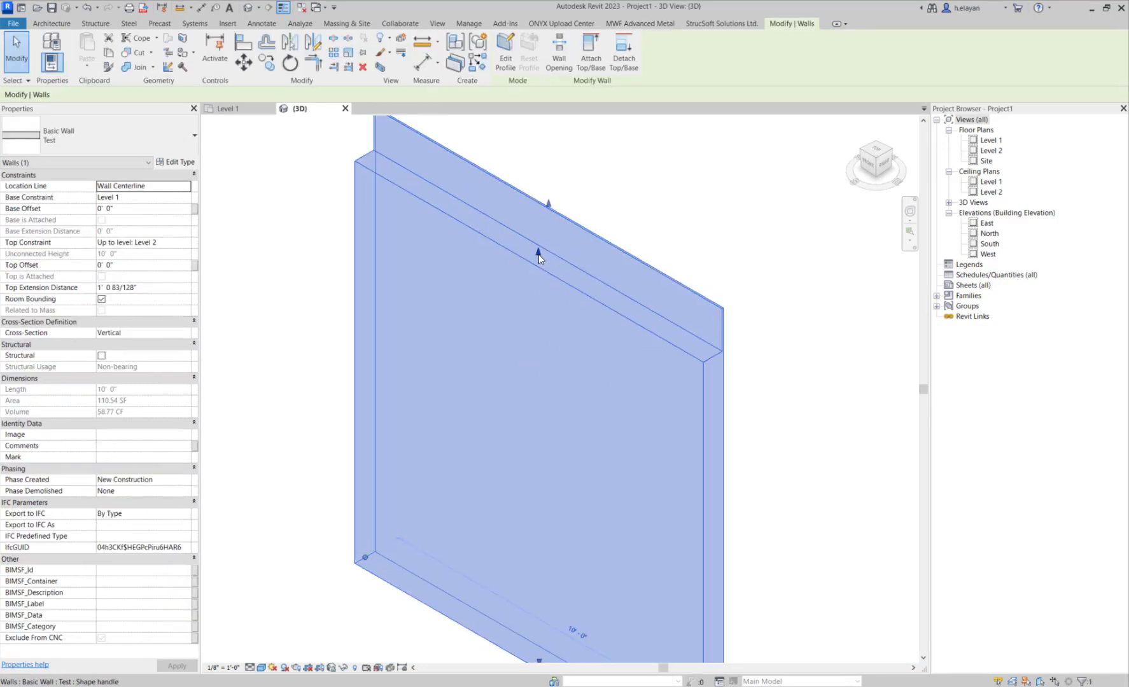
click(183, 244)
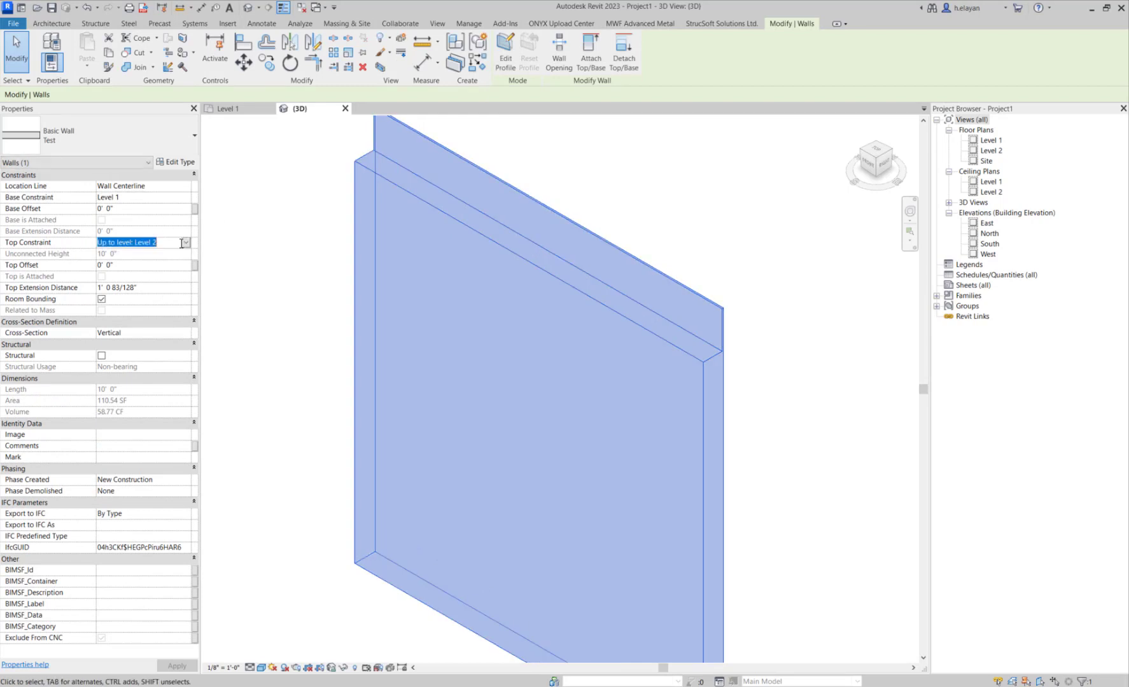
click(184, 243)
click(118, 256)
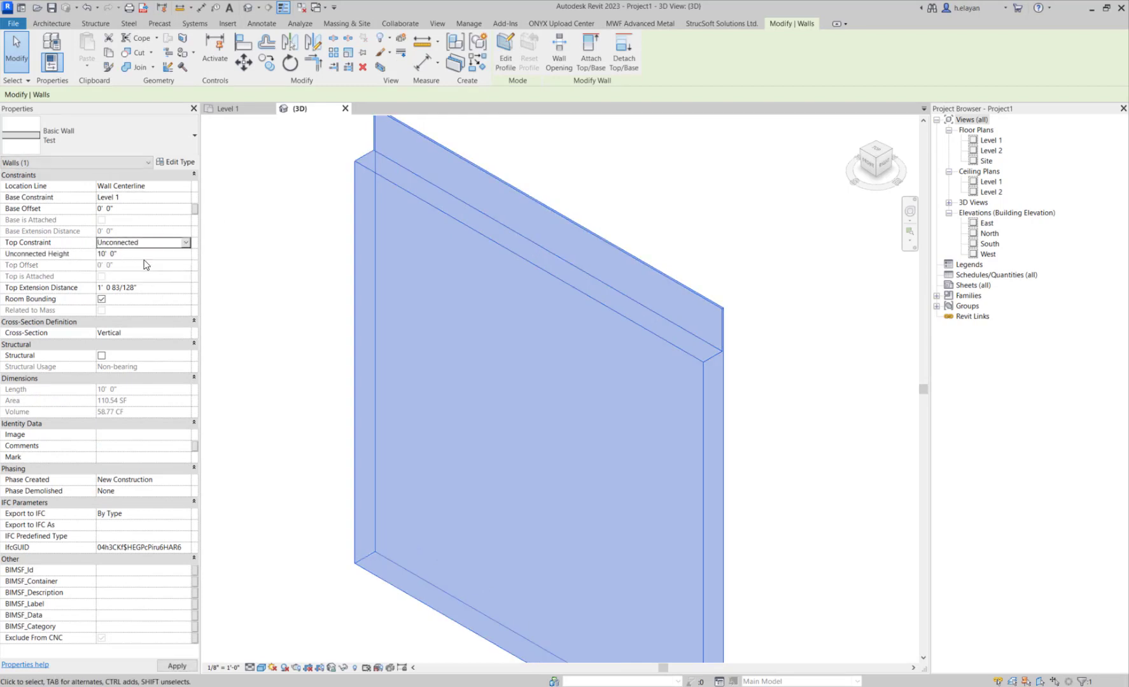
drag(538, 252, 536, 220)
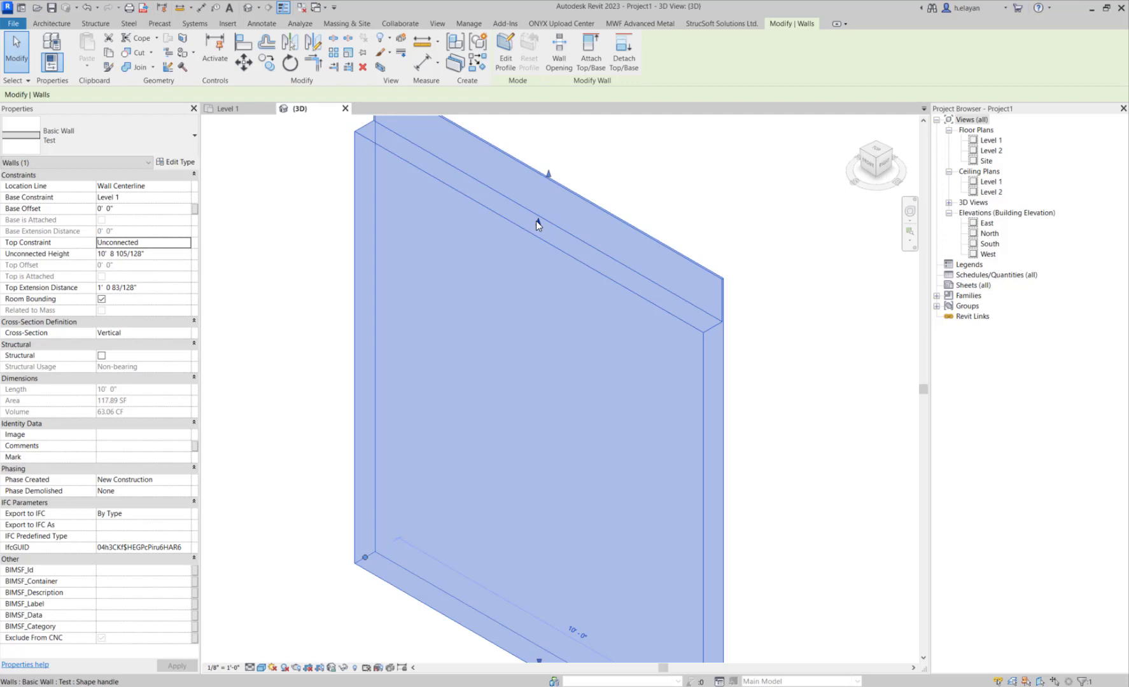
drag(550, 267, 549, 357)
mouse_move(533, 293)
mouse_down()
mouse_move(535, 224)
mouse_move(539, 275)
mouse_up()
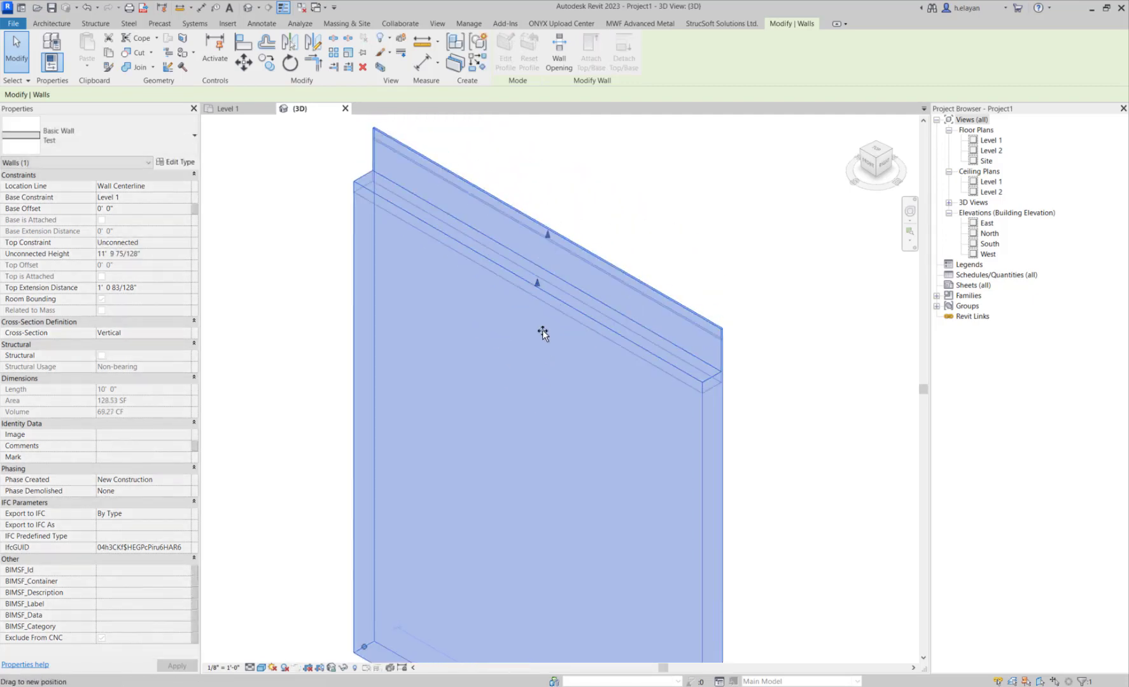
Set the wall's top constraint to Up to level: Level 2 and deselect the wall
click(171, 244)
click(187, 244)
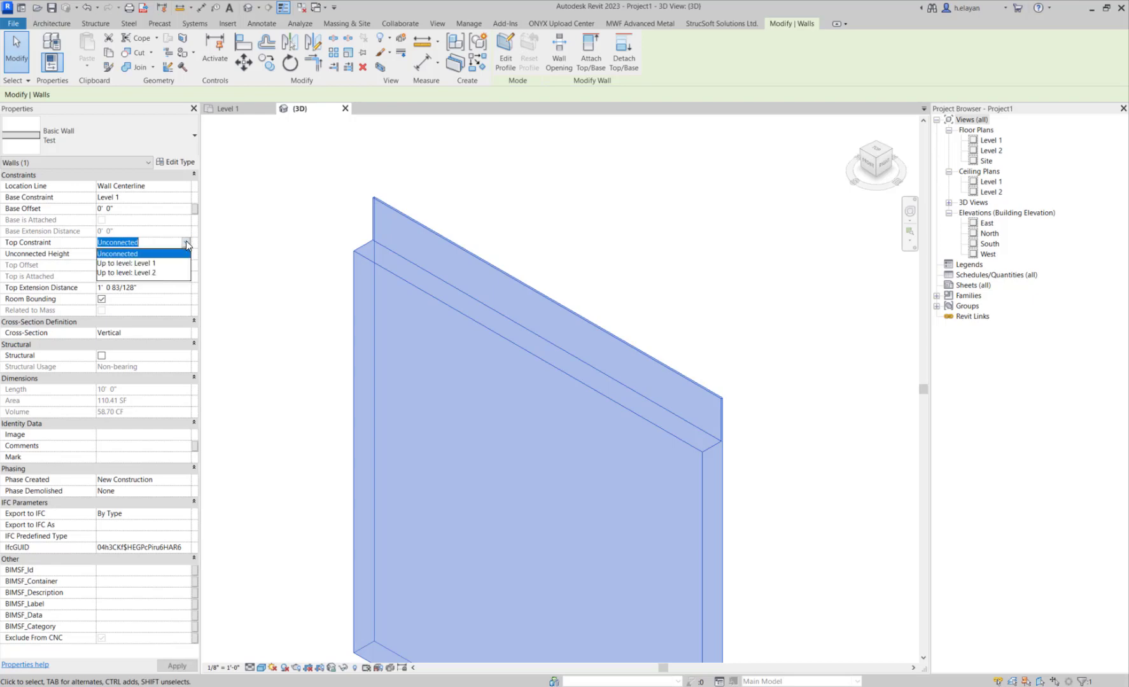
click(140, 275)
click(271, 299)
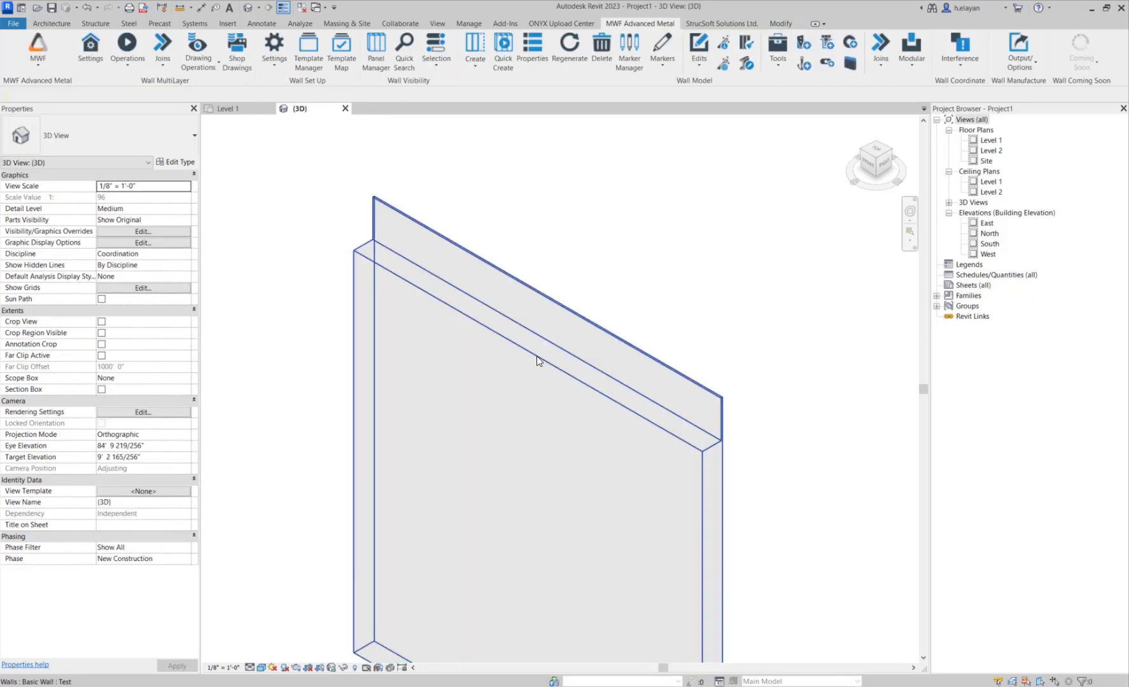
Examine the extended exterior finish layer at the wall's top from the right side and in 3D
scroll(568, 346, up, 3)
scroll(578, 335, down, 5)
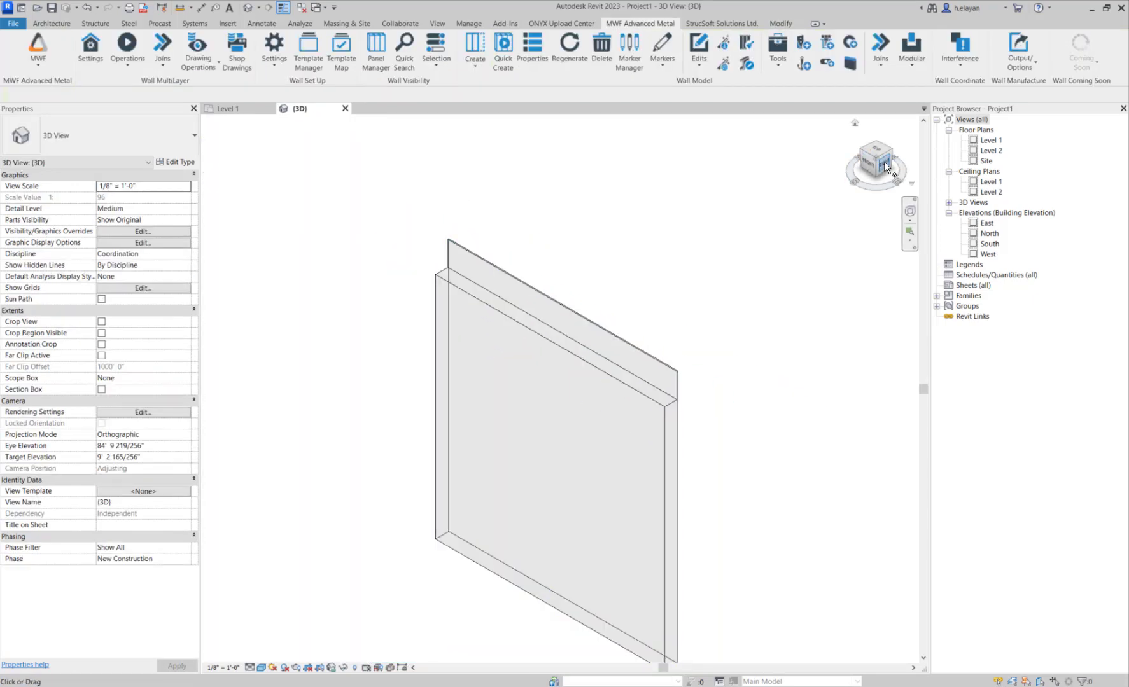
click(875, 173)
scroll(546, 395, up, 5)
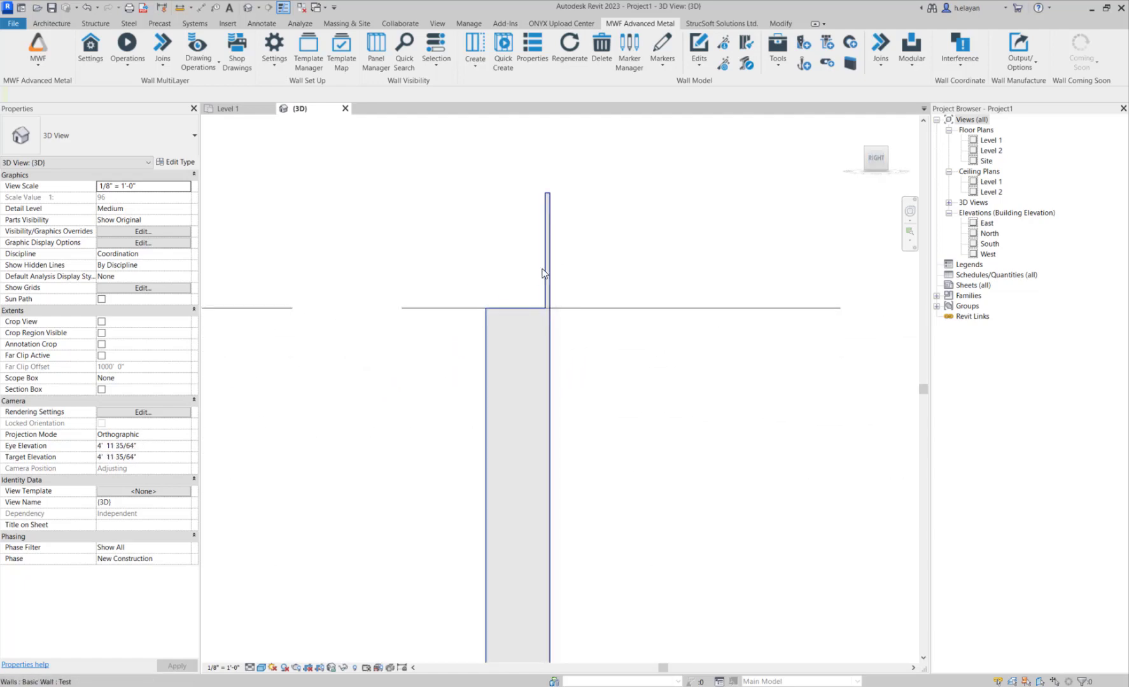
scroll(541, 316, down, 5)
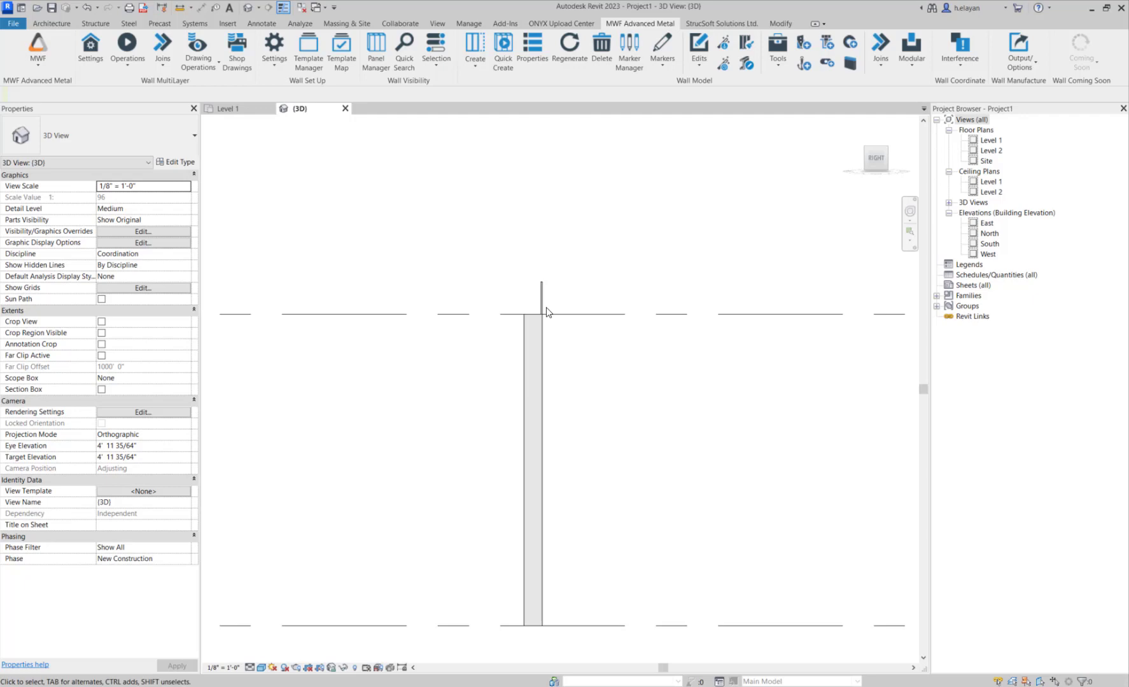
shift+middle_drag(519, 422, 670, 609)
scroll(587, 503, down, 5)
scroll(656, 468, up, 5)
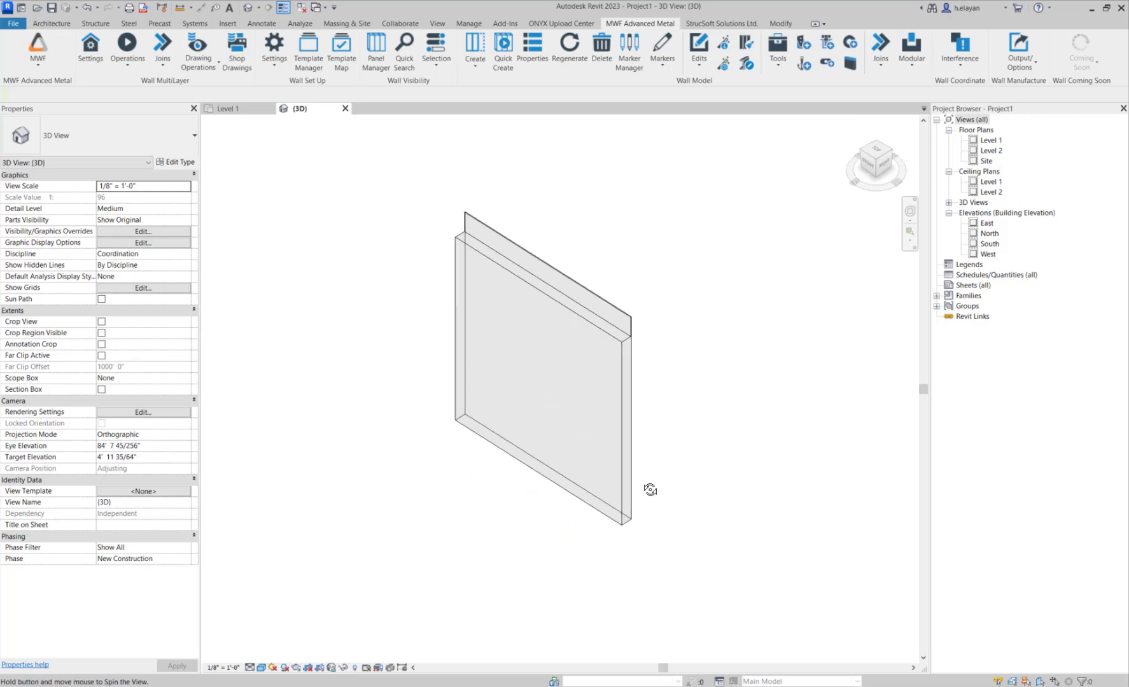
scroll(650, 434, up, 3)
middle_drag(651, 434, 674, 509)
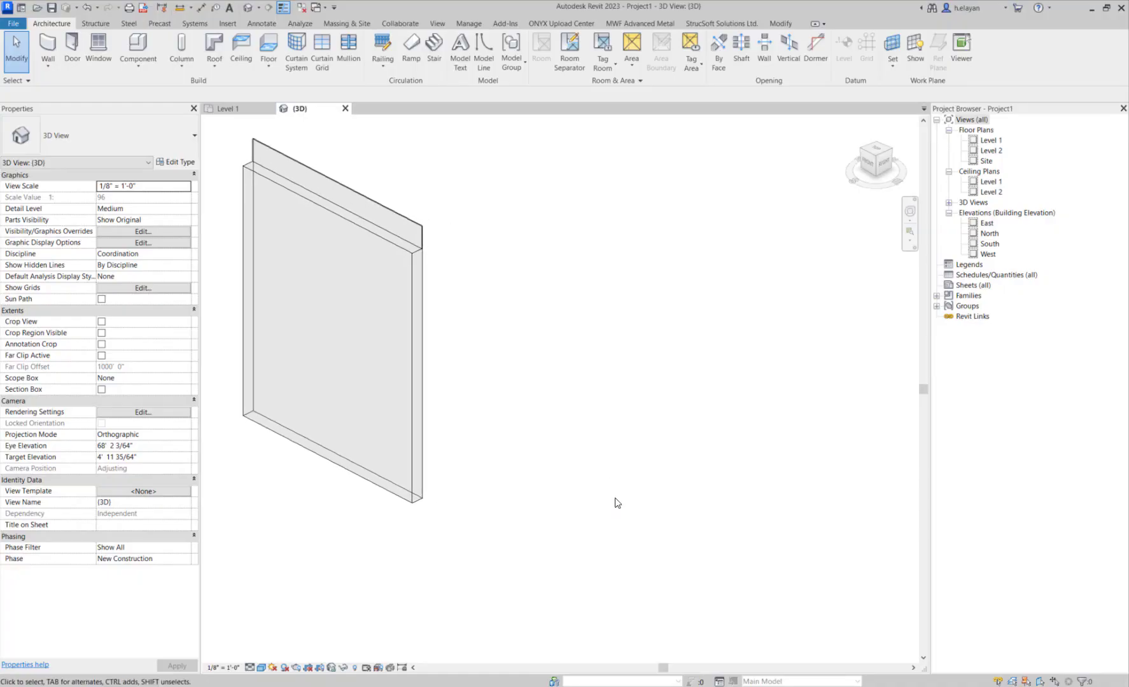
Set up a new wall of type Test with its top constraint at Up to level: Level 2
click(48, 45)
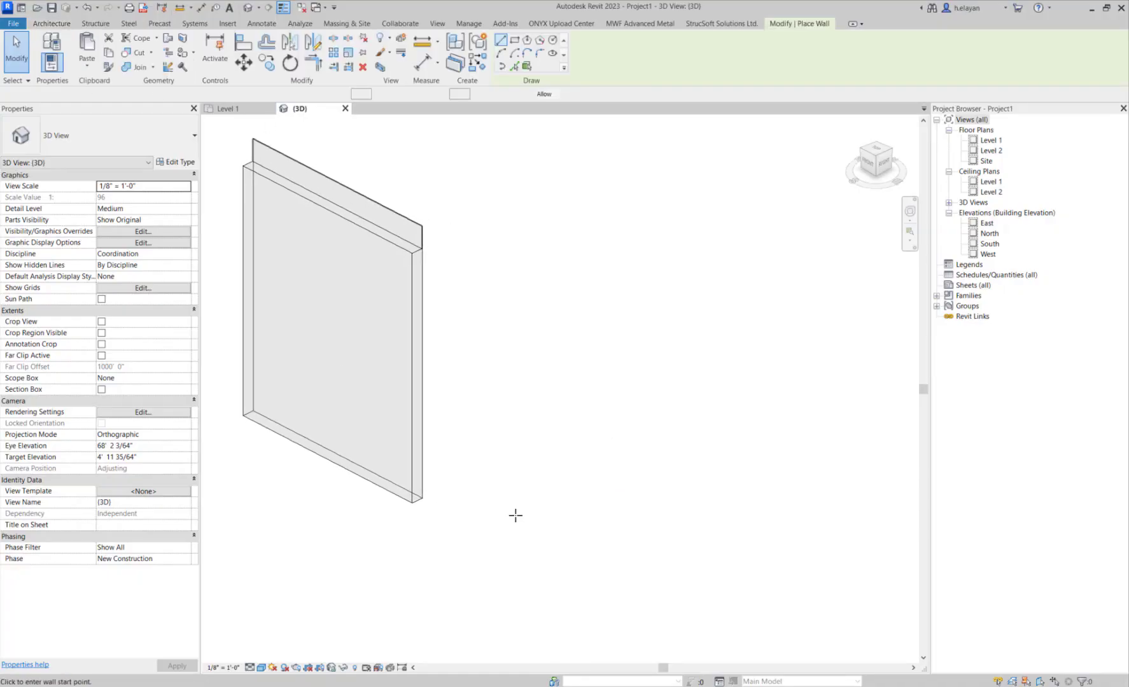
click(453, 525)
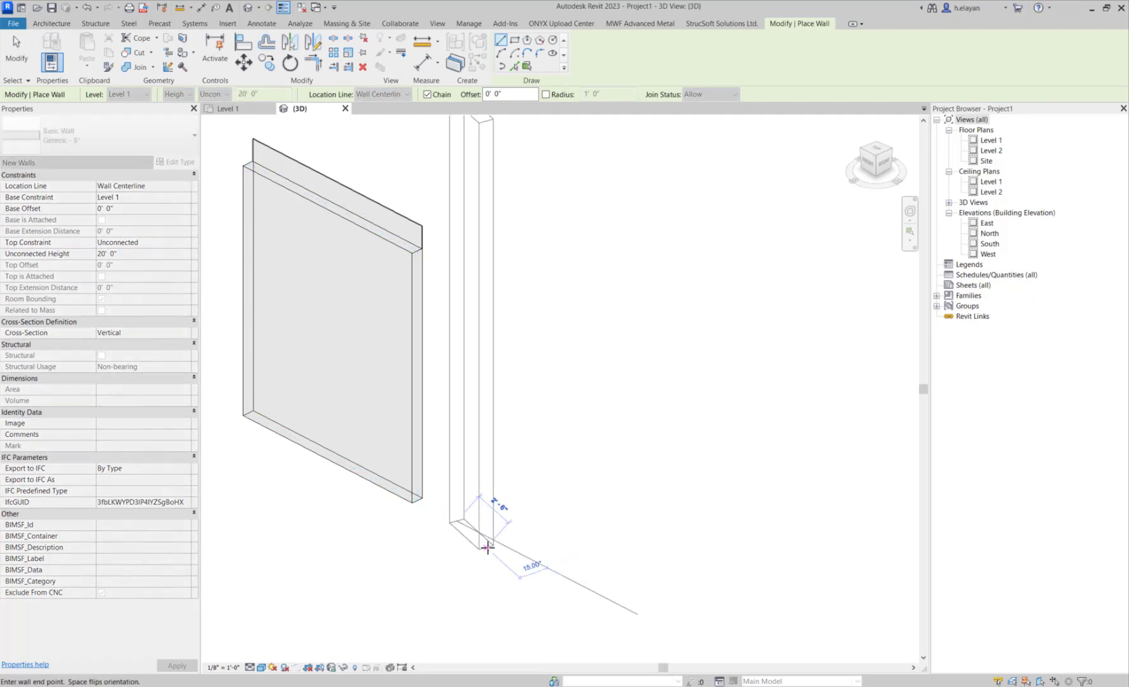
key(Escape)
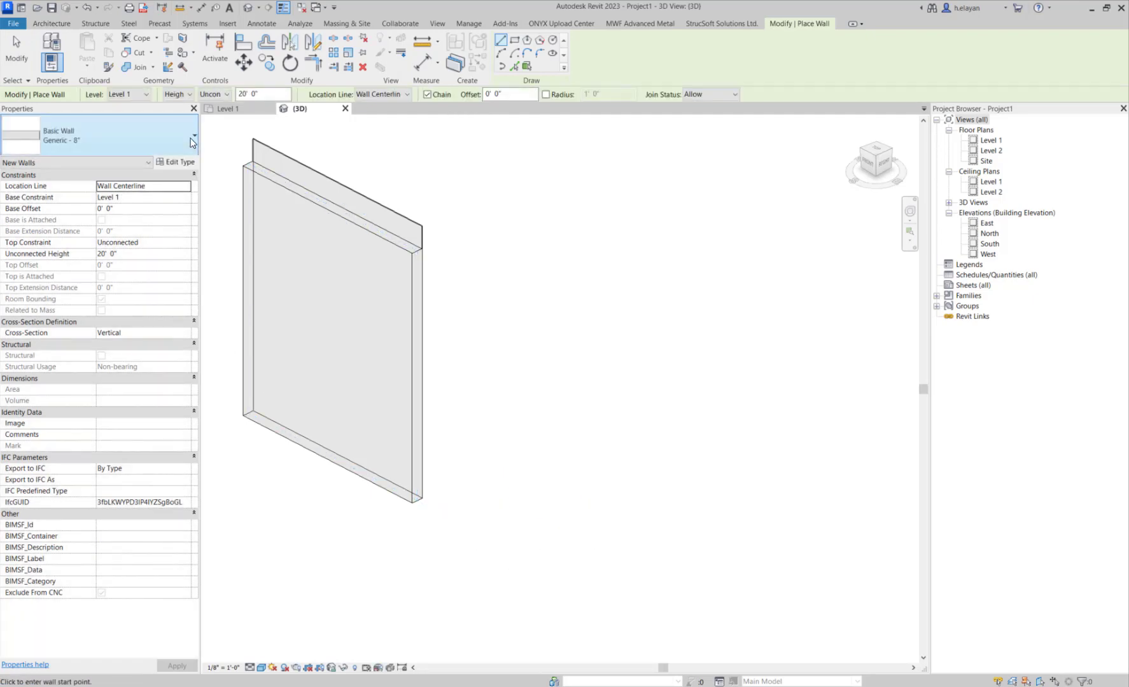
click(191, 143)
drag(192, 295, 194, 360)
click(77, 278)
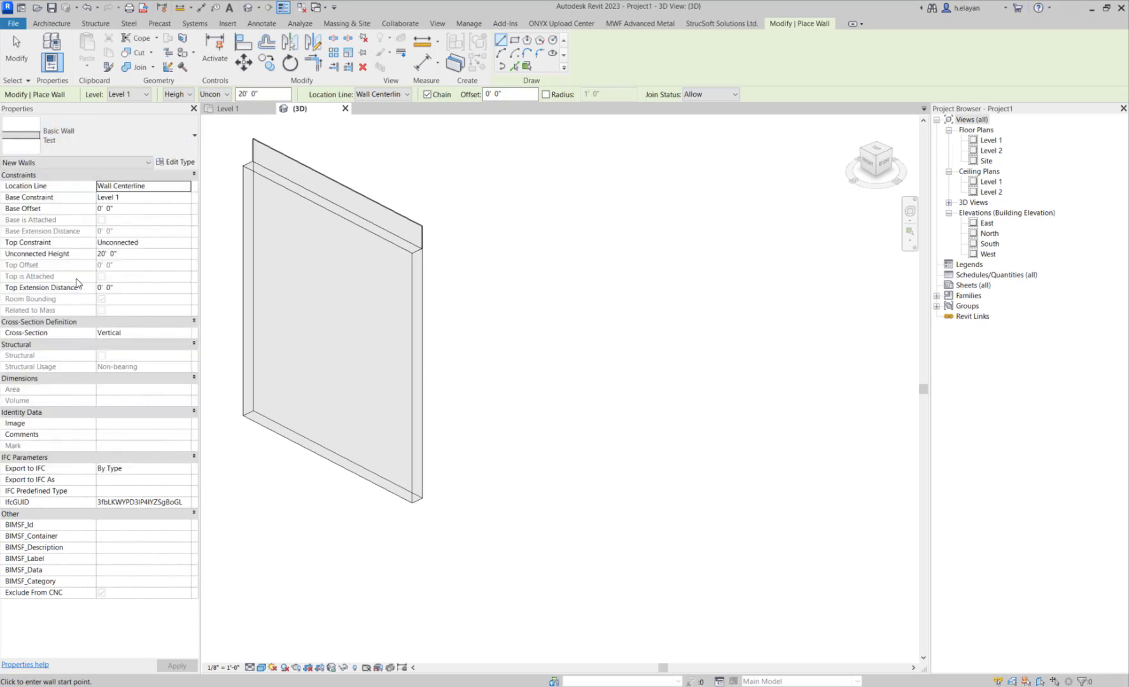
click(186, 244)
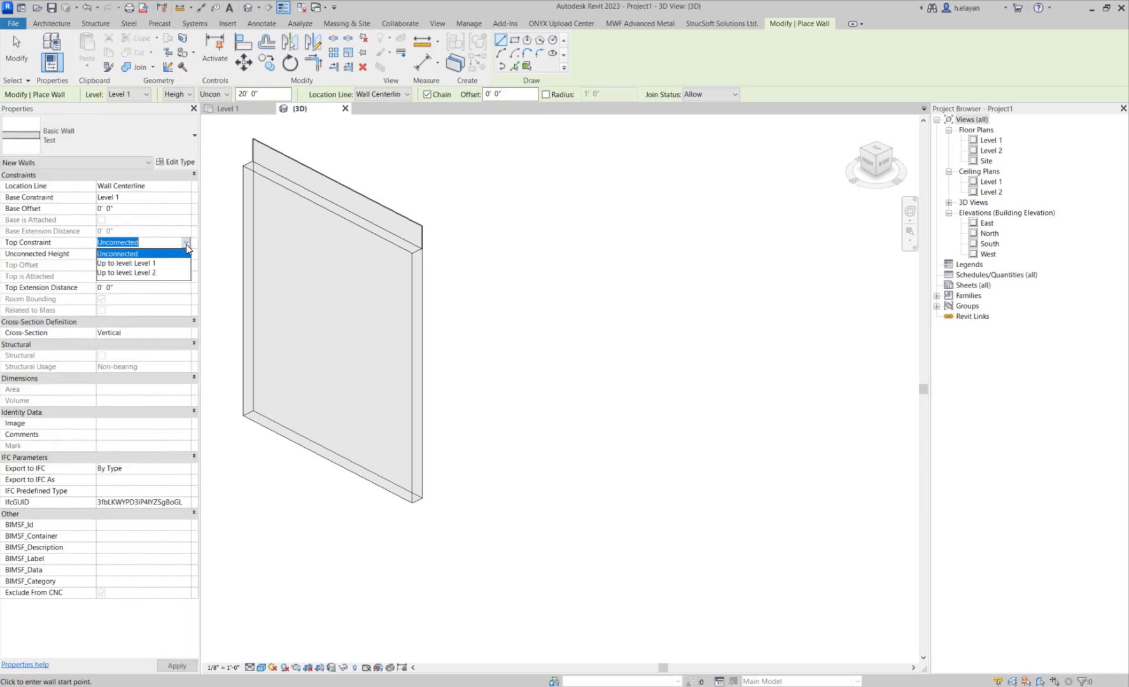
click(153, 273)
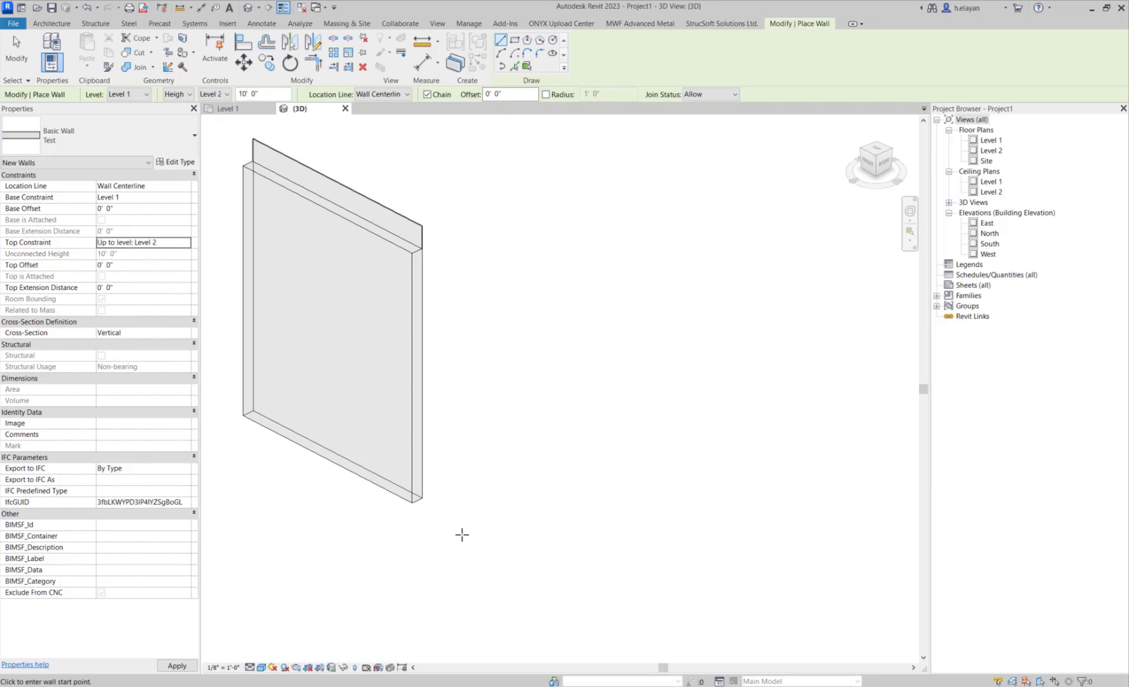
Draw the new wall about 8' 9" long beside the existing wall, in the same direction, and finish wall placement
click(453, 522)
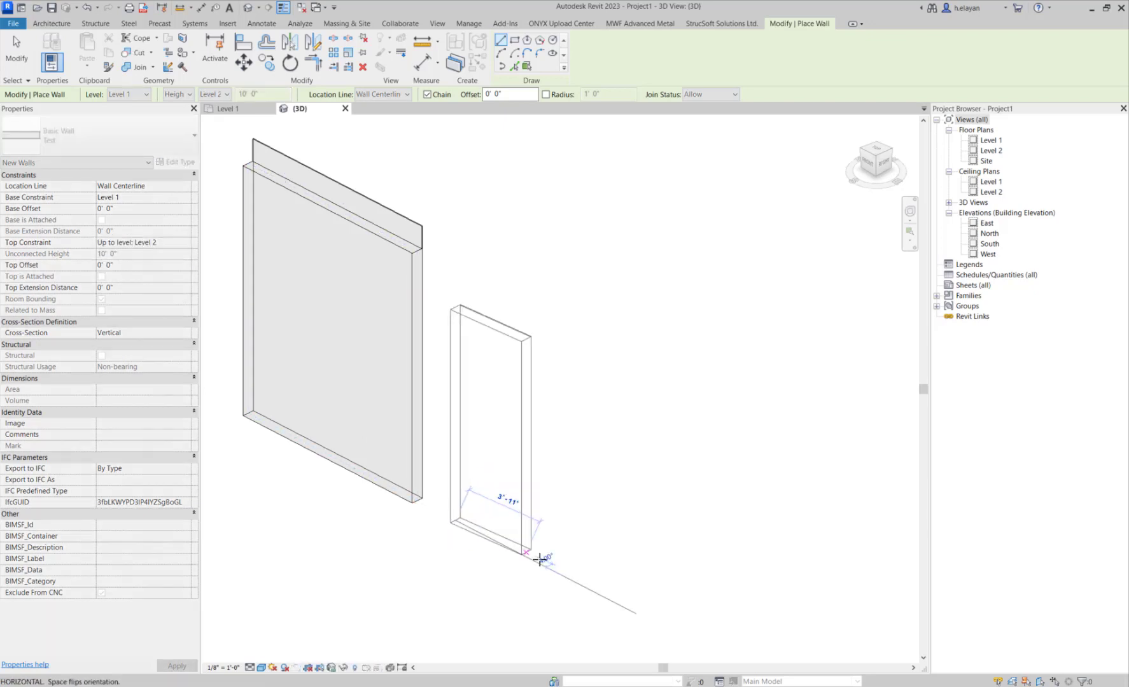
click(603, 596)
key(Escape)
key(Escape)
scroll(605, 418, up, 4)
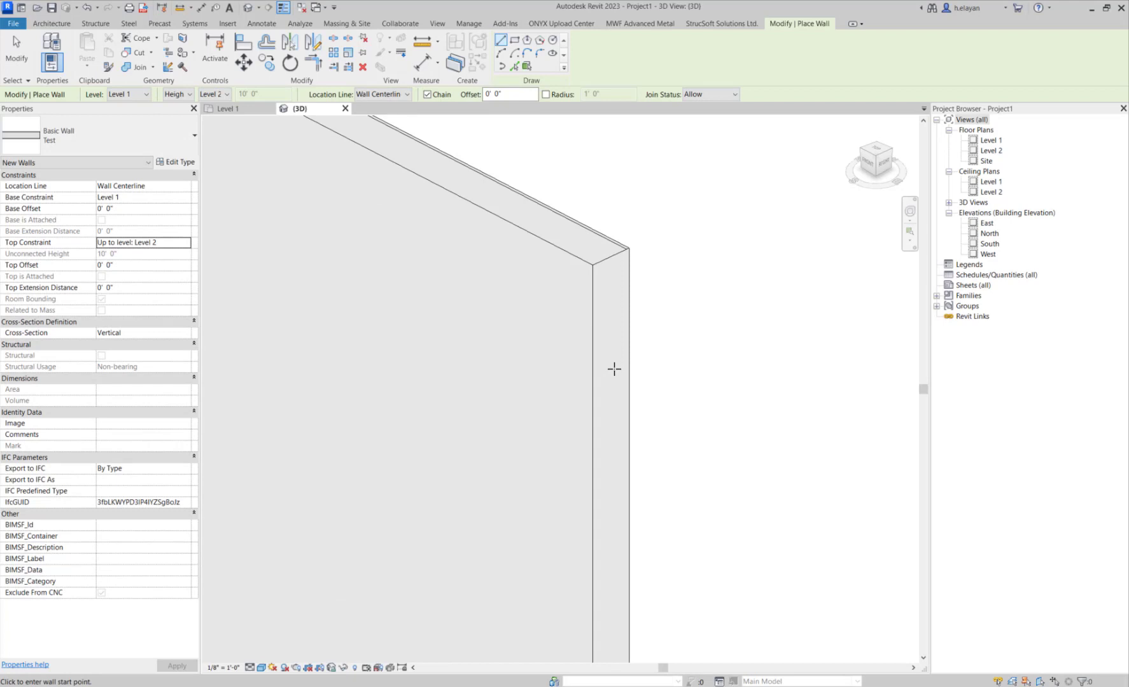
key(Escape)
scroll(612, 370, down, 3)
scroll(608, 336, up, 3)
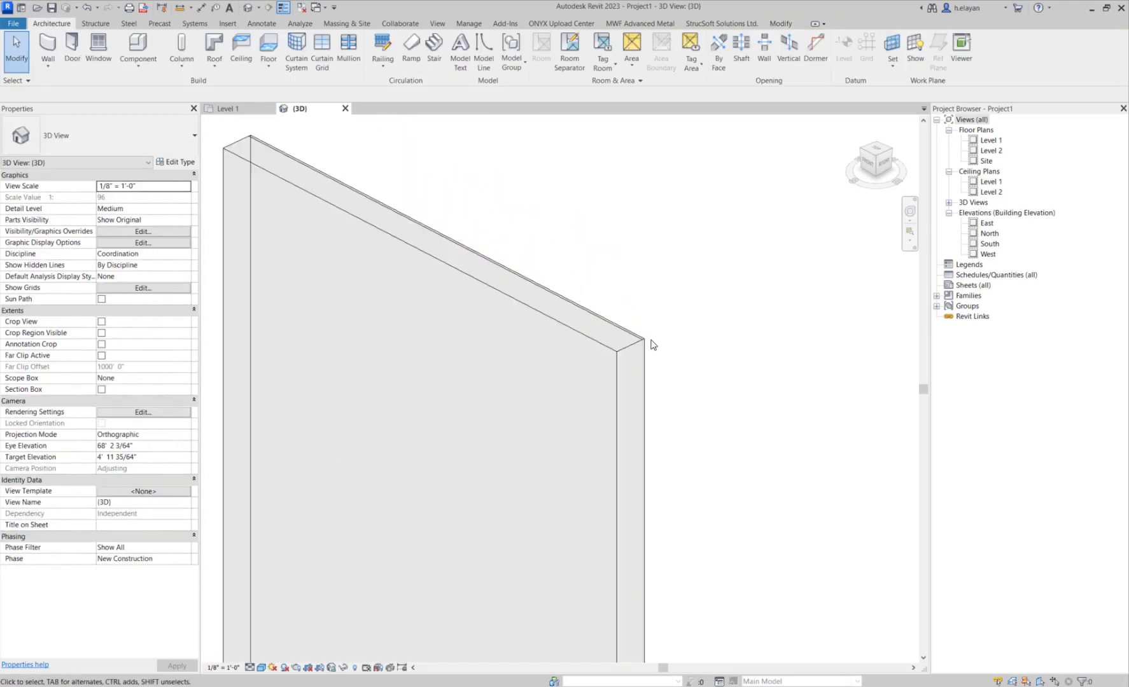
scroll(627, 335, down, 5)
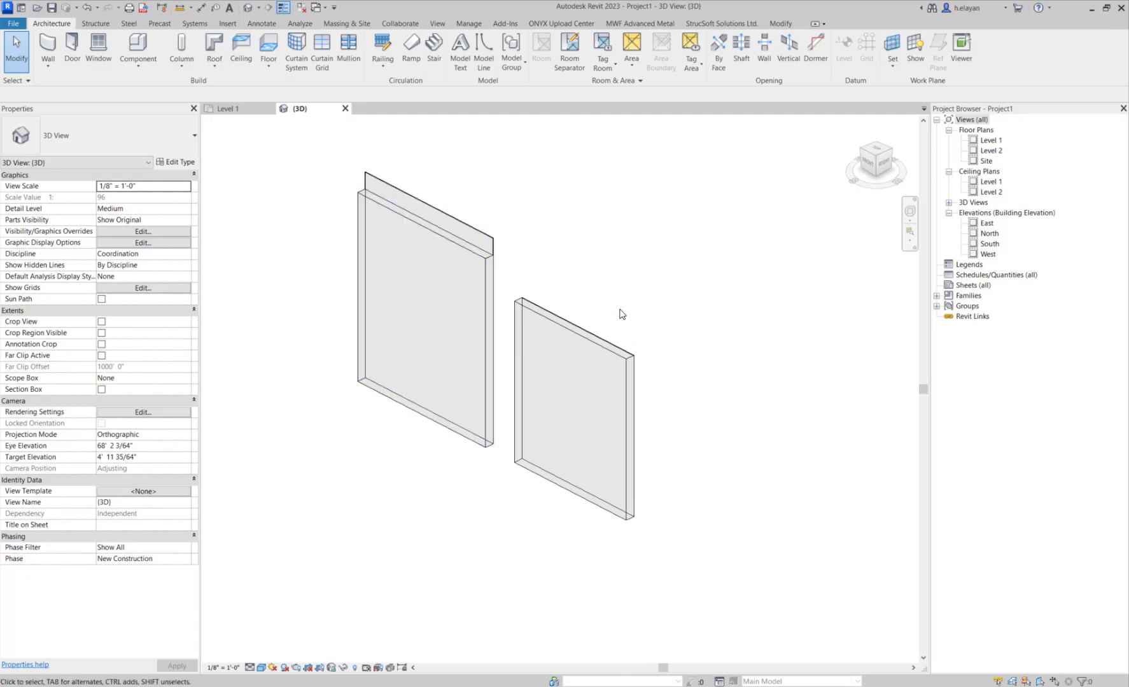
Frame the new wall as a panel with MWF Advanced Metal, using LightGauge as the active template
click(599, 347)
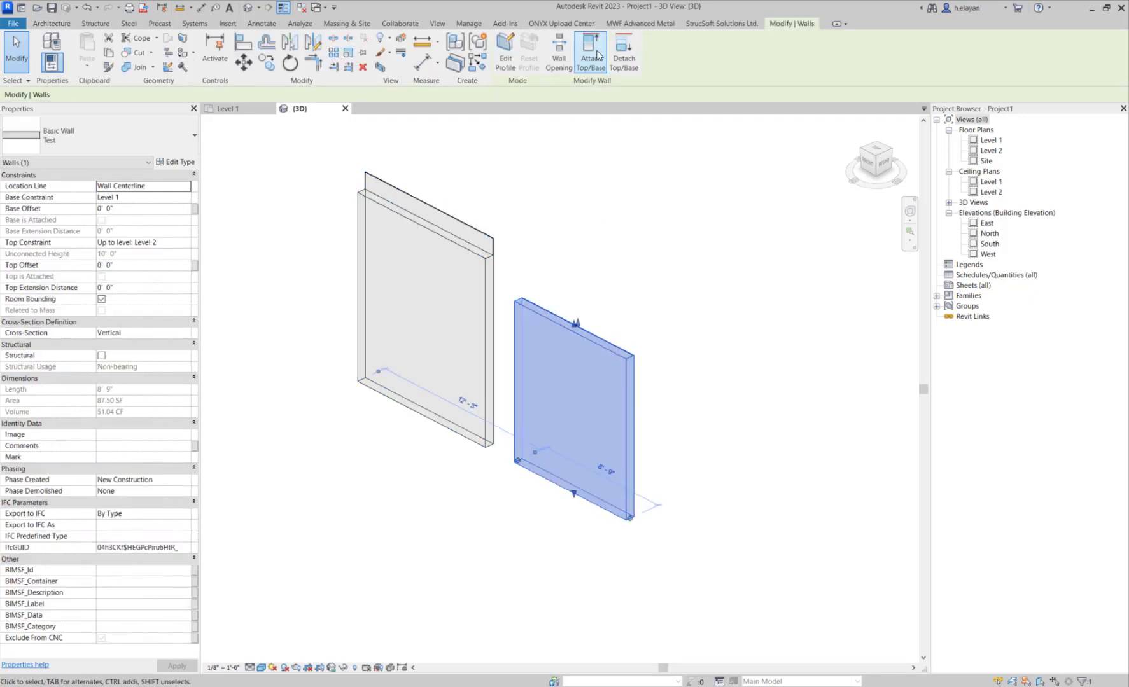
click(639, 24)
click(365, 44)
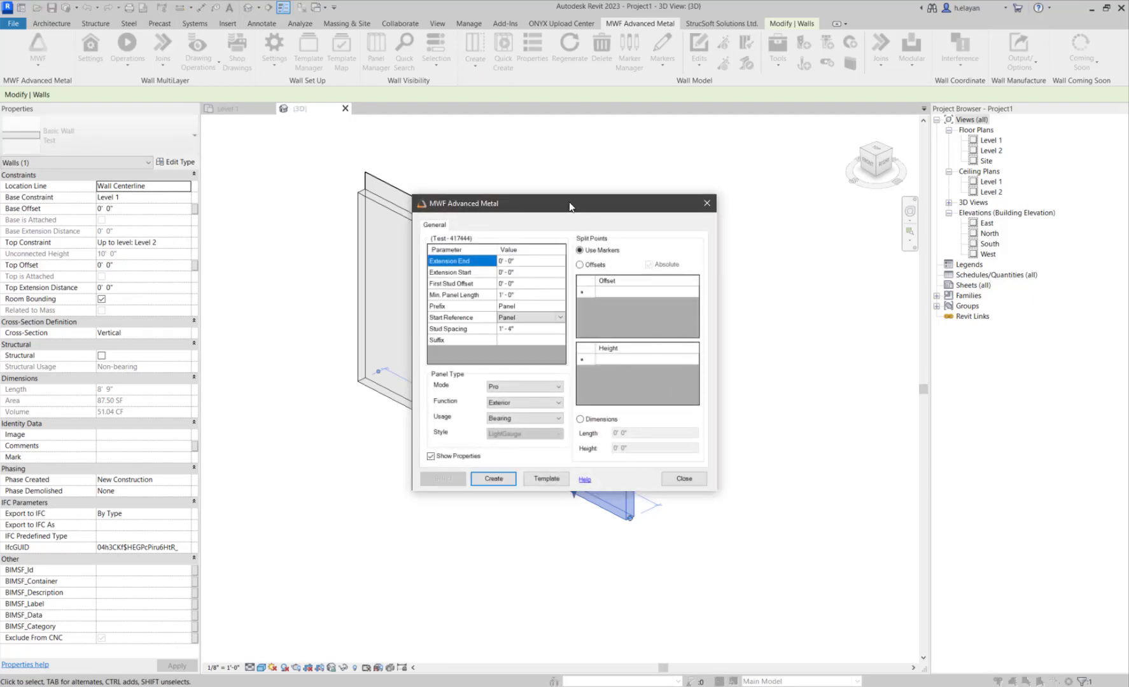
drag(569, 205, 795, 275)
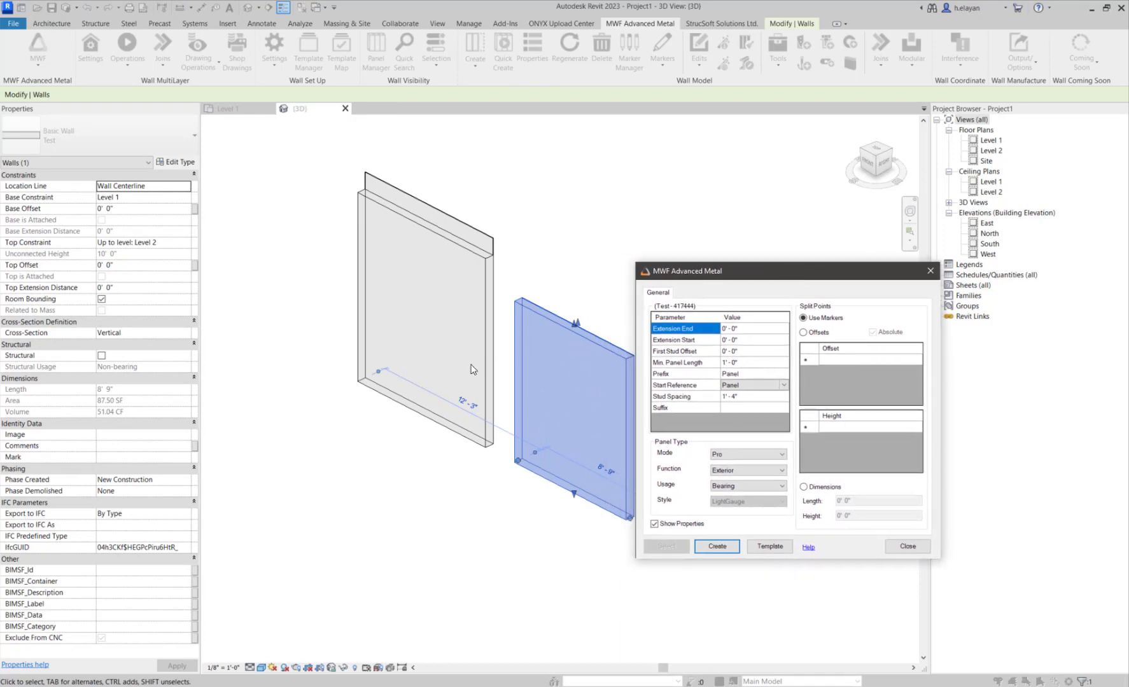
click(771, 546)
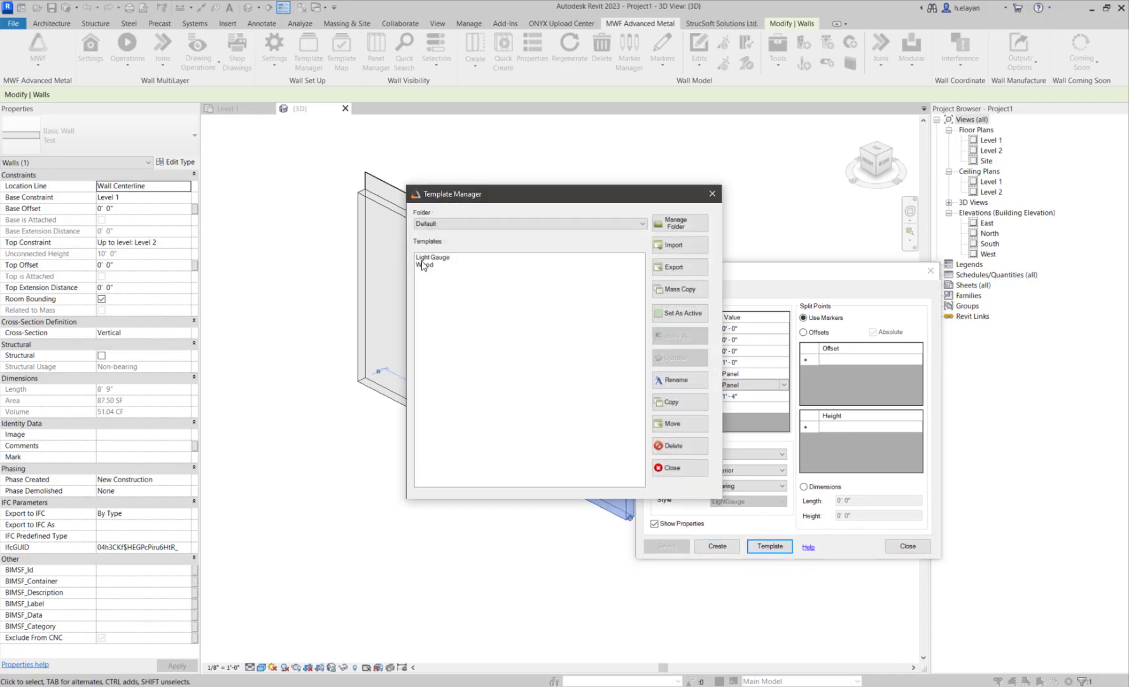
click(422, 260)
click(678, 313)
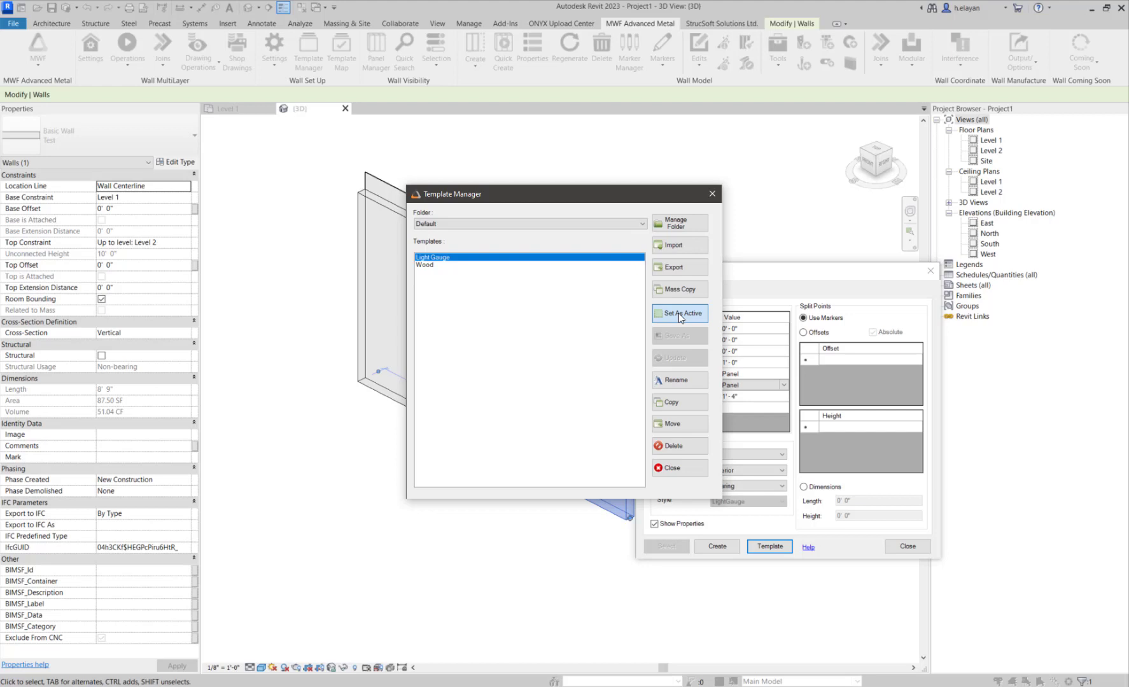
click(671, 469)
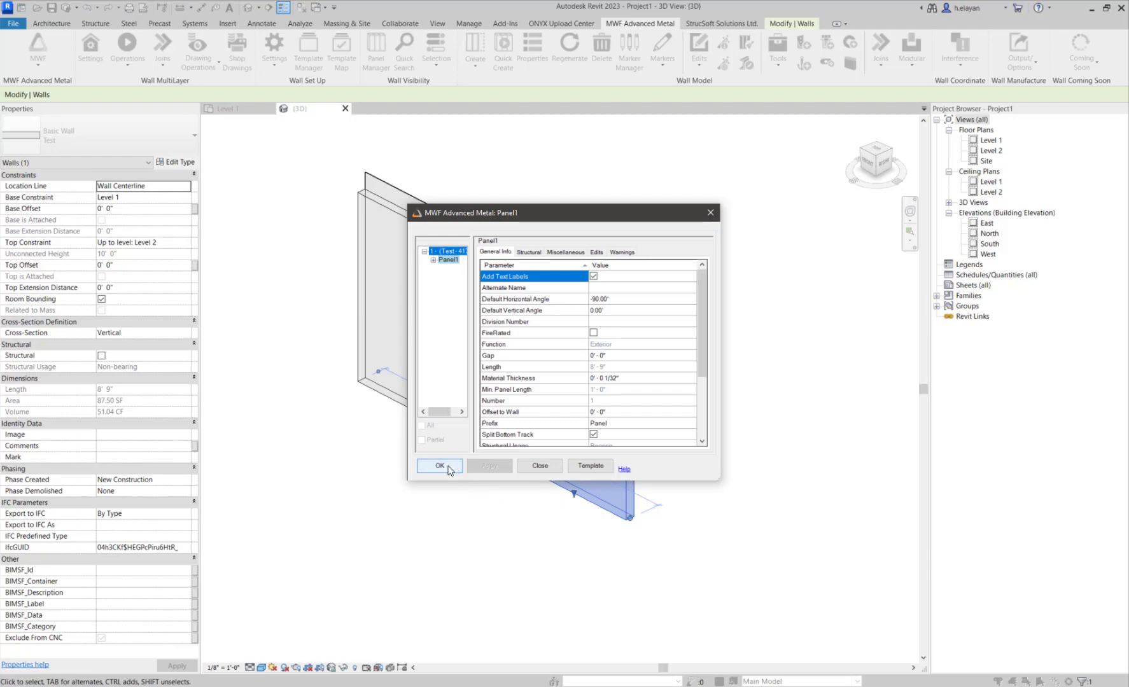
click(440, 466)
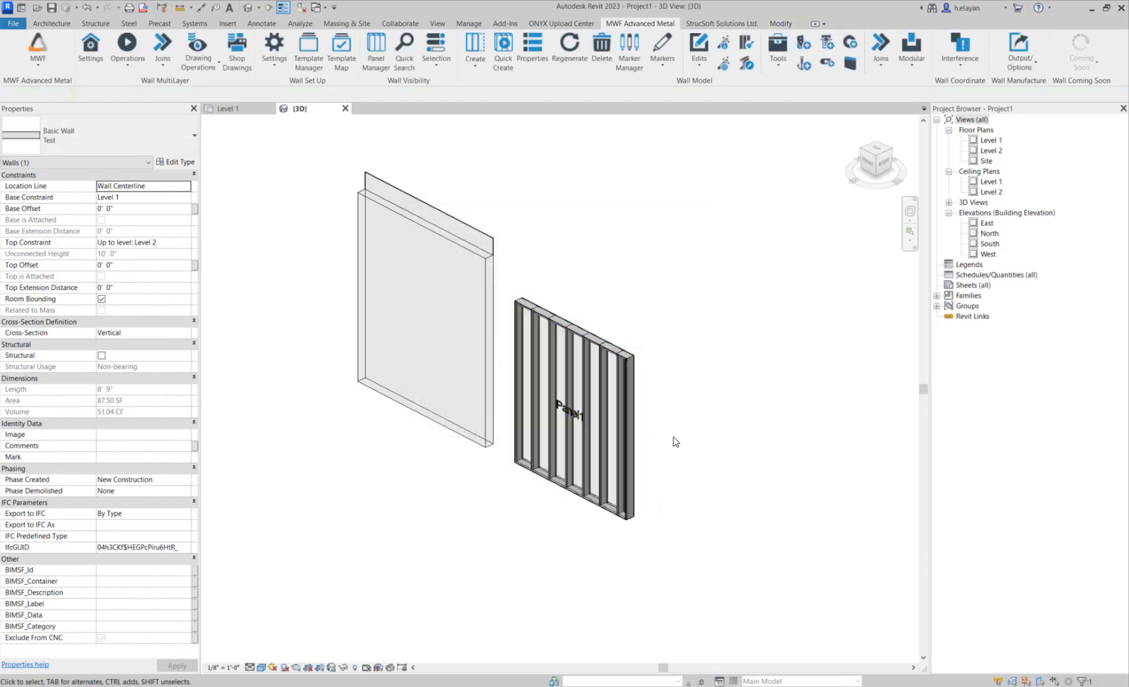
Extend the framed wall's exterior finish layer about 1' 9" above the top track and deselect the wall
scroll(676, 381, up, 5)
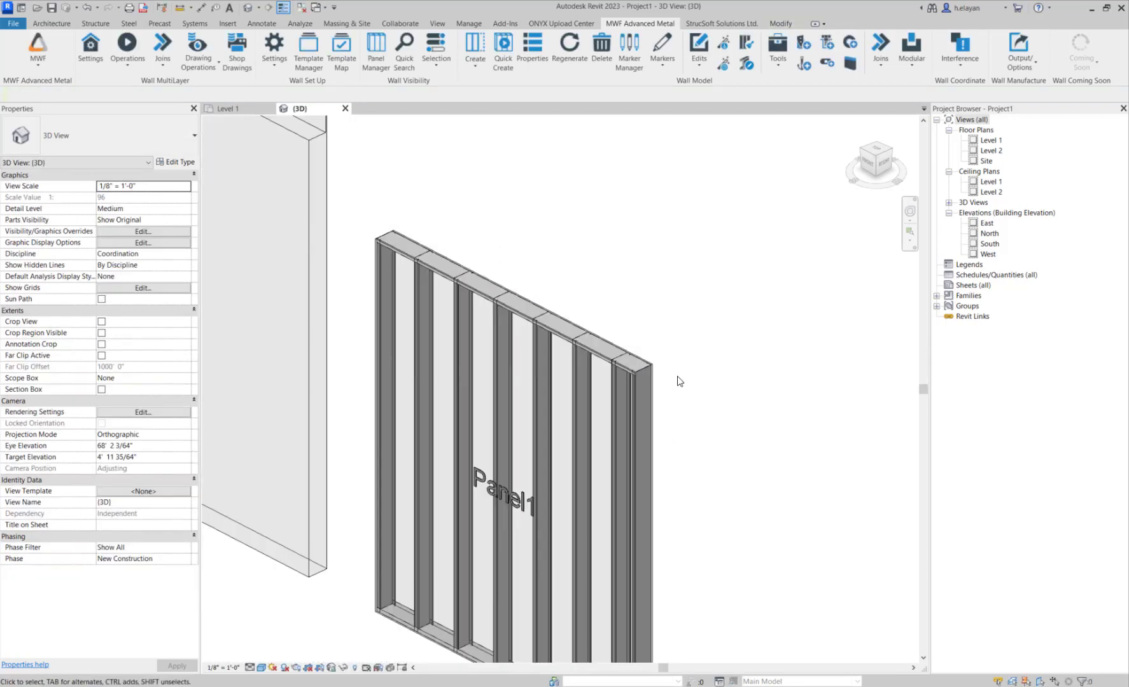
scroll(678, 381, down, 1)
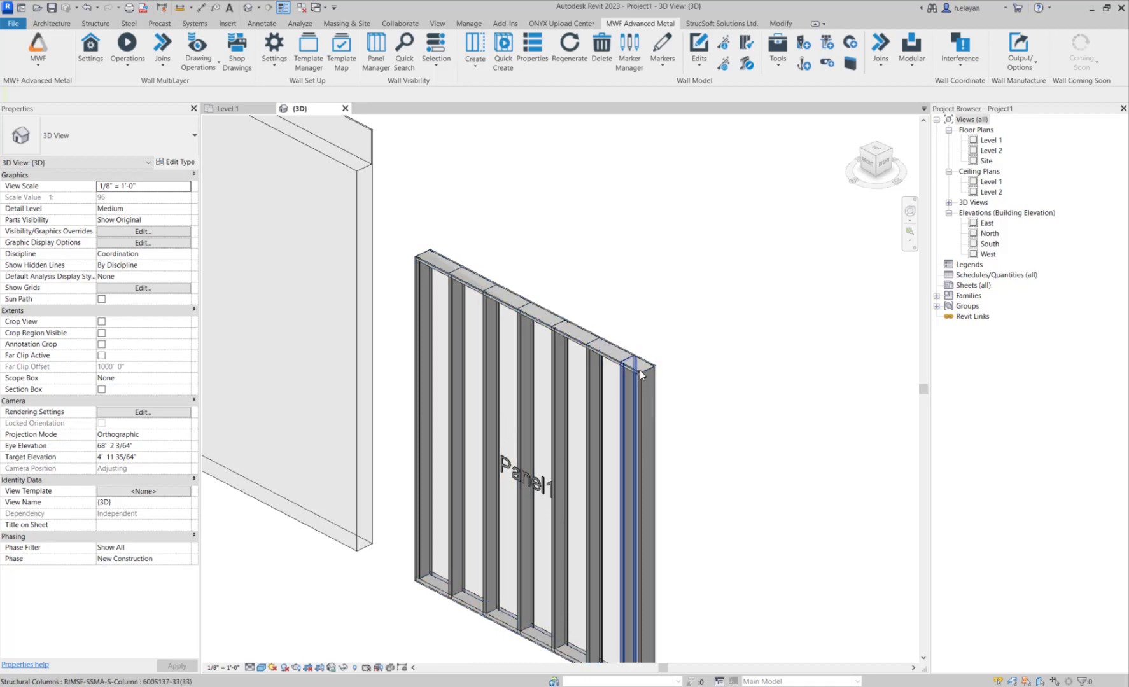
scroll(641, 376, up, 5)
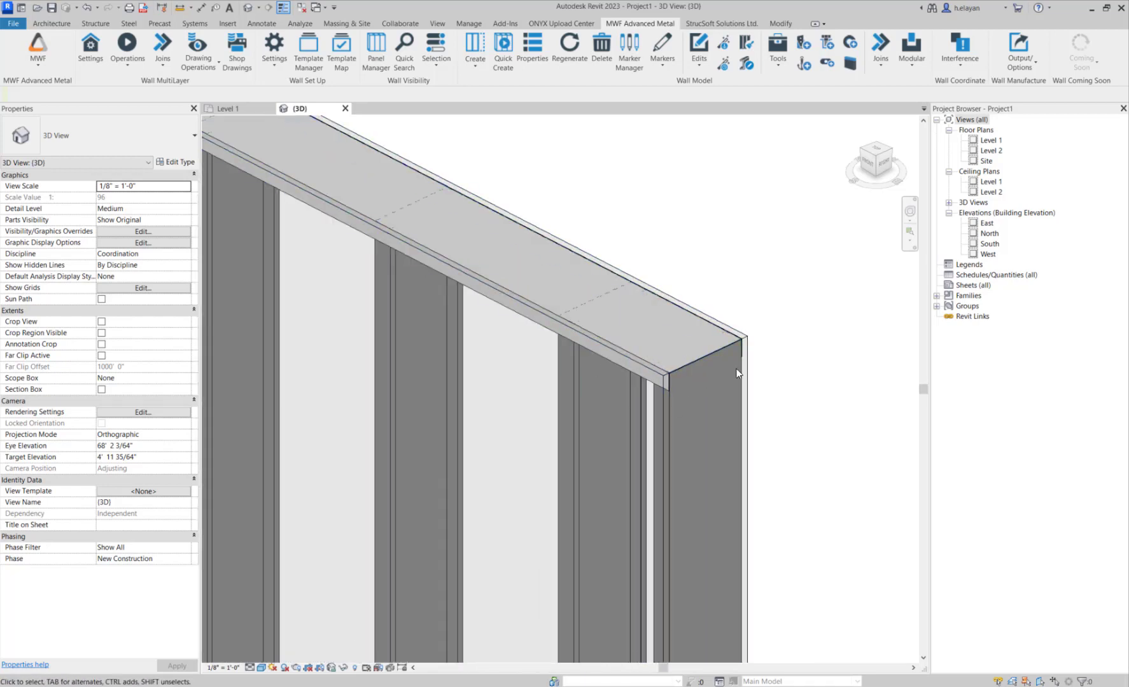
scroll(737, 373, down, 3)
scroll(713, 387, up, 1)
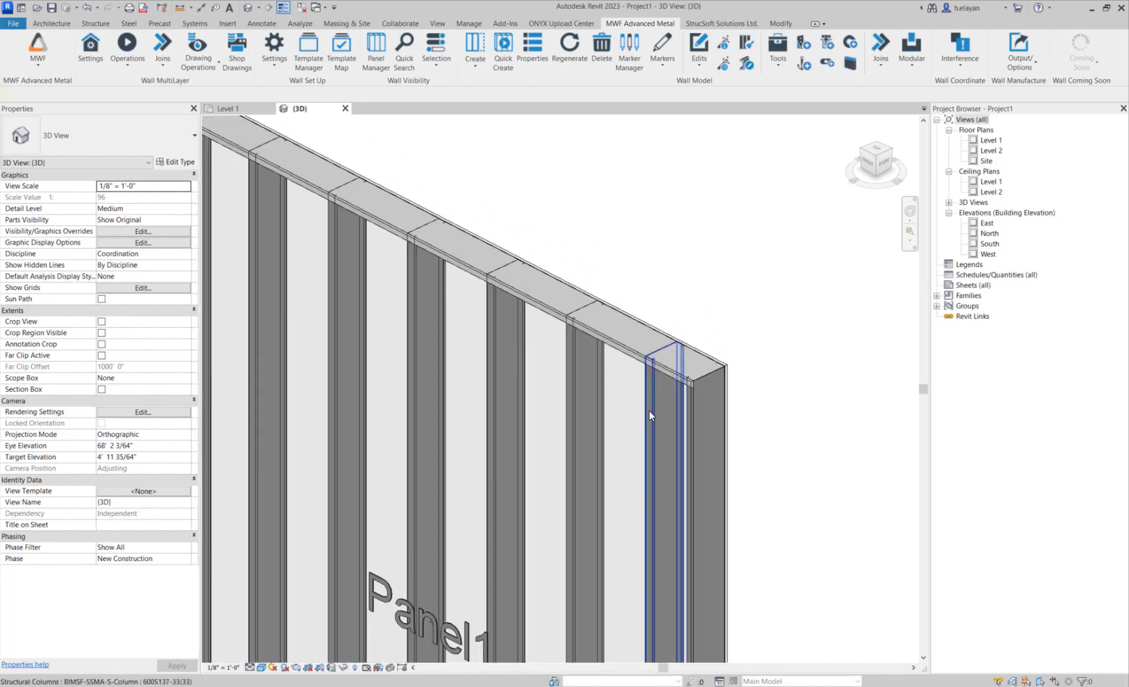
click(728, 363)
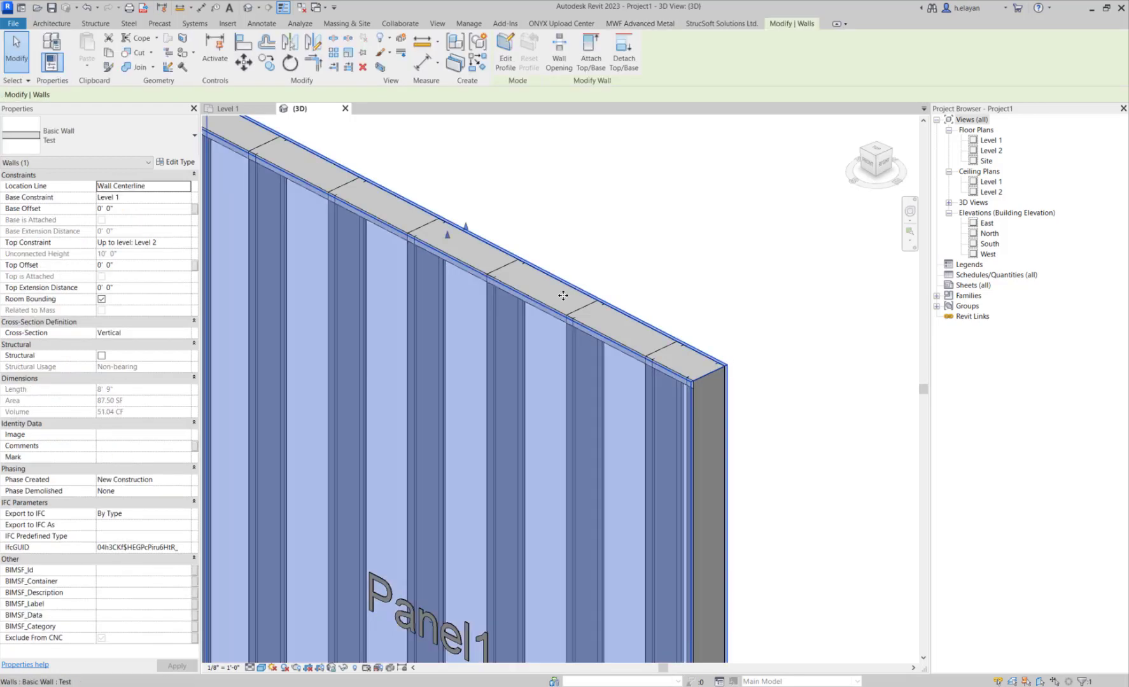
scroll(563, 295, down, 4)
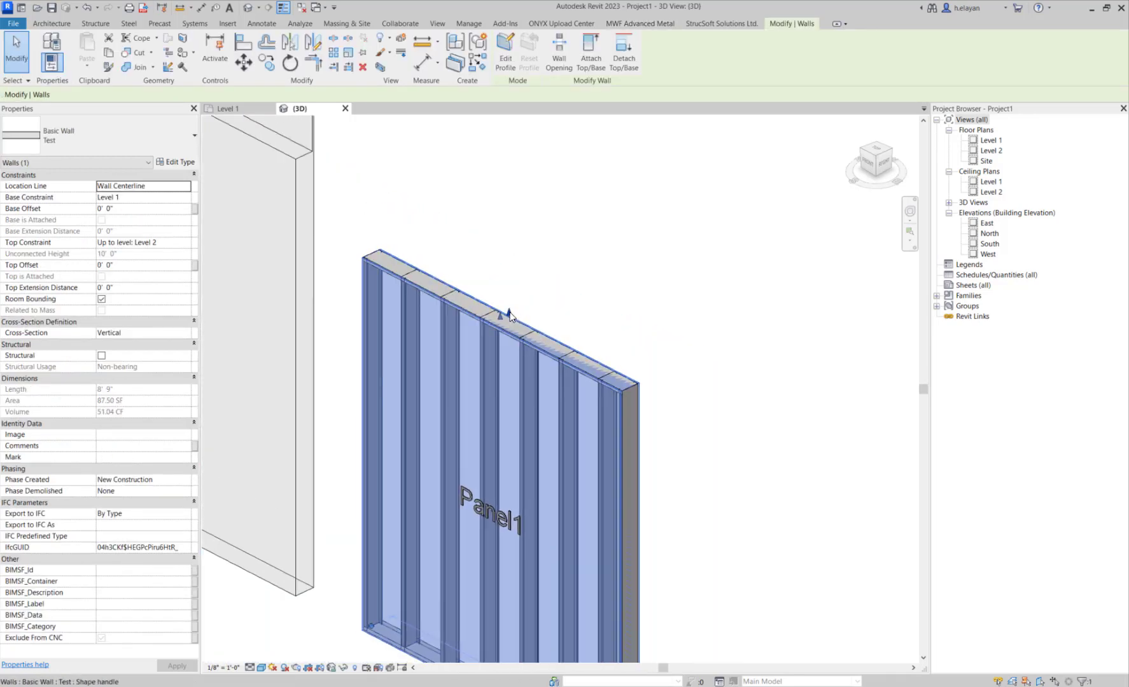
drag(510, 316, 517, 247)
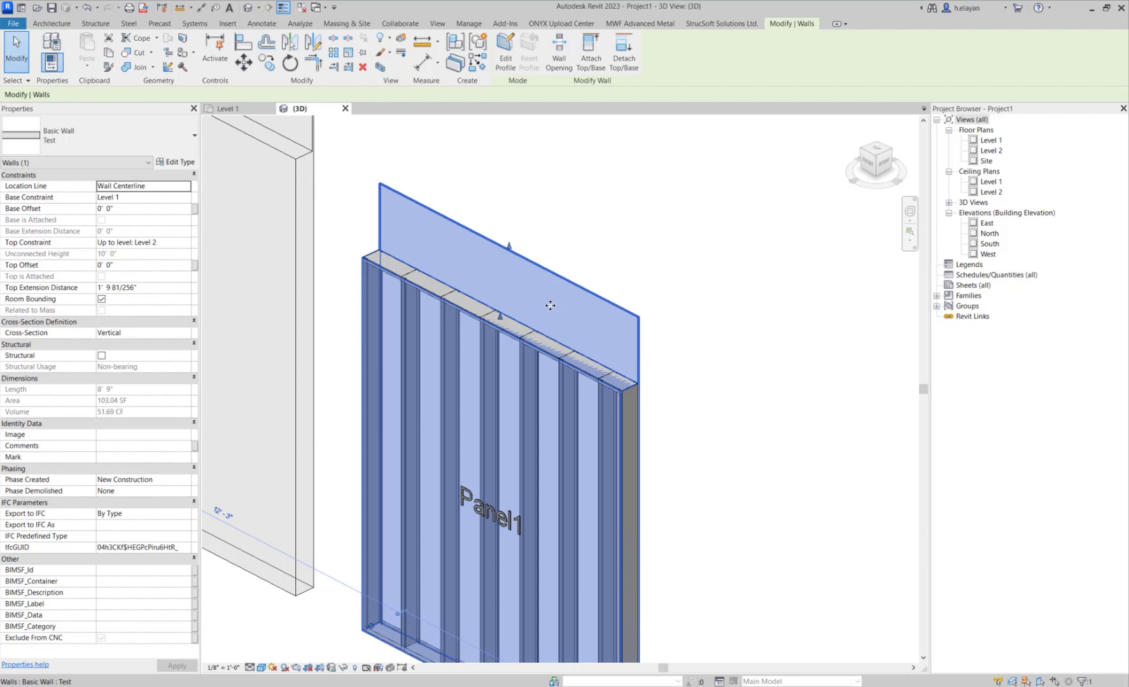
scroll(748, 353, down, 4)
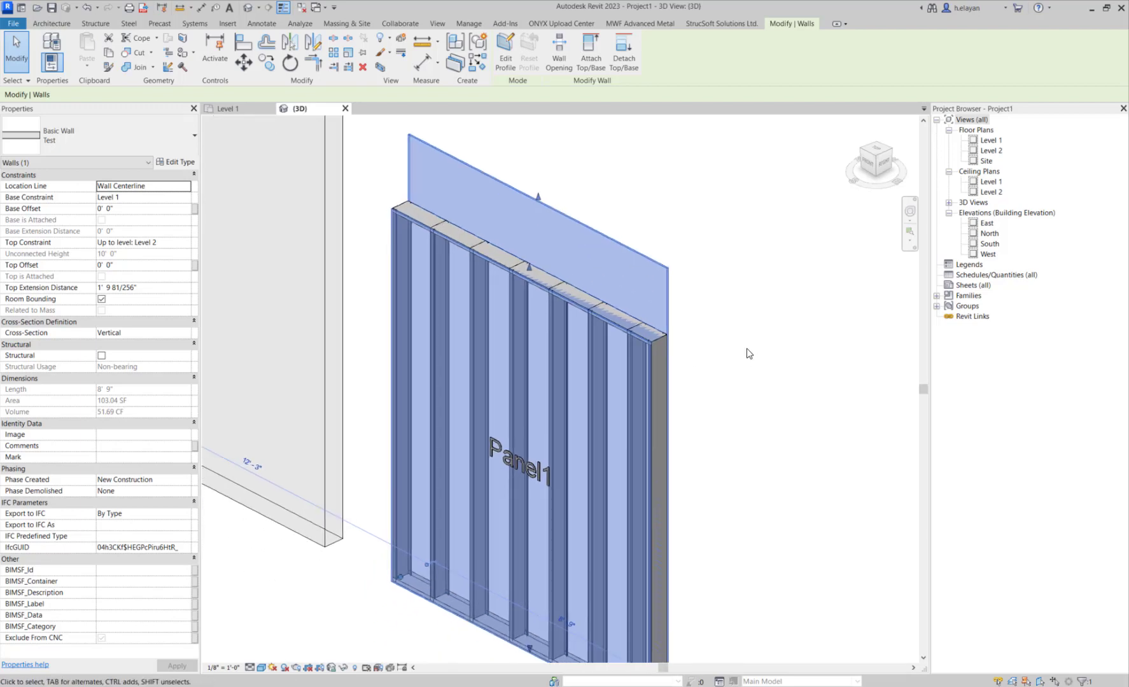
key(Escape)
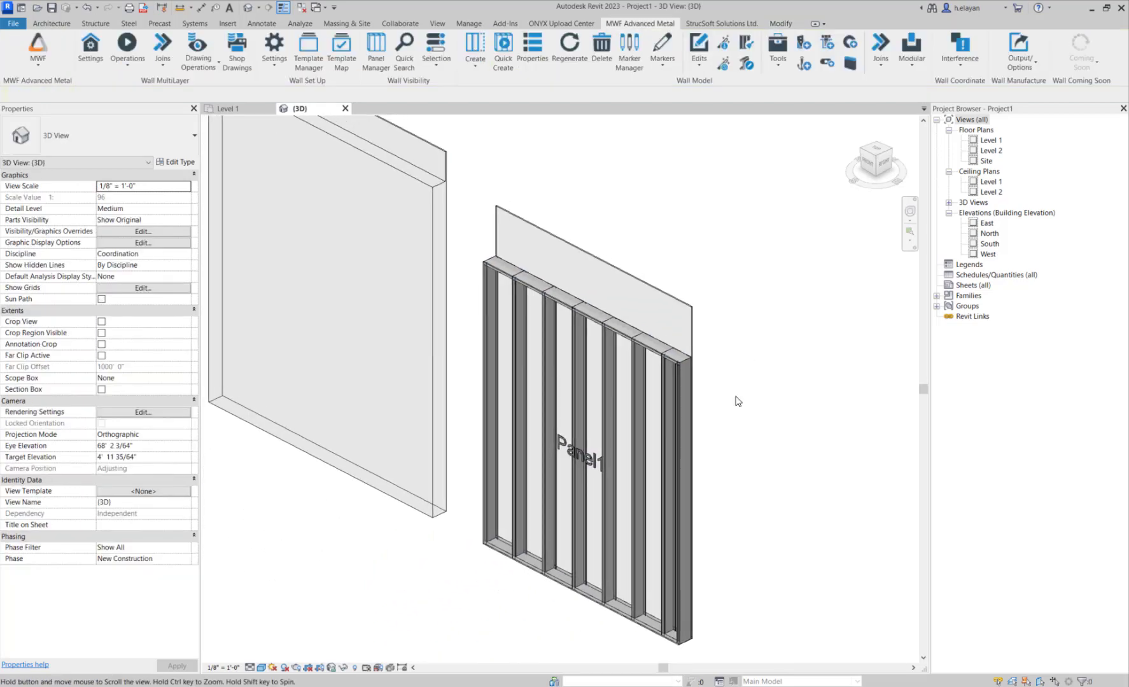
Assign the Sheathing type's Default Template to the framed wall's exterior Finish1 layer in the MWF wall properties
click(676, 362)
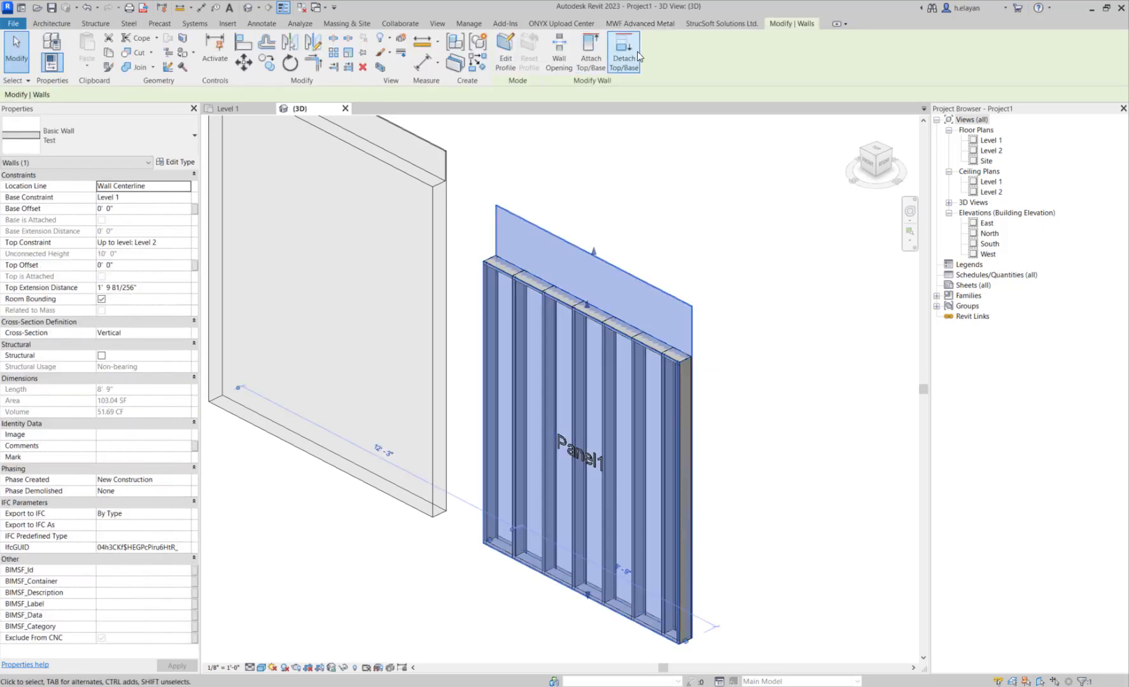
click(633, 23)
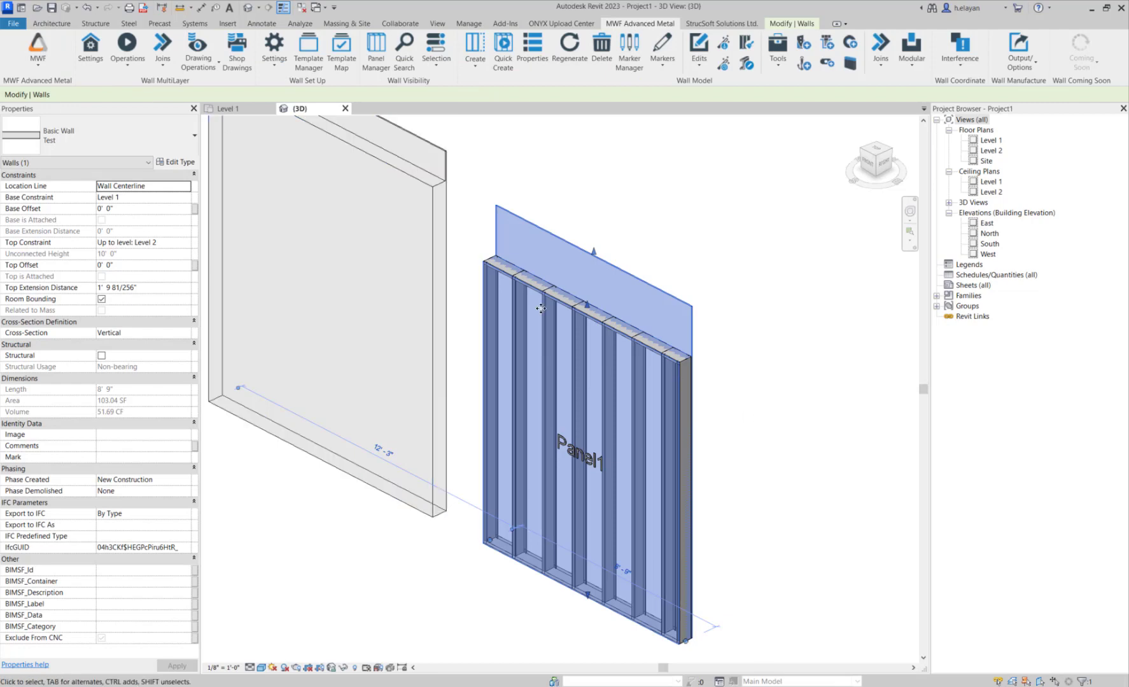
click(132, 68)
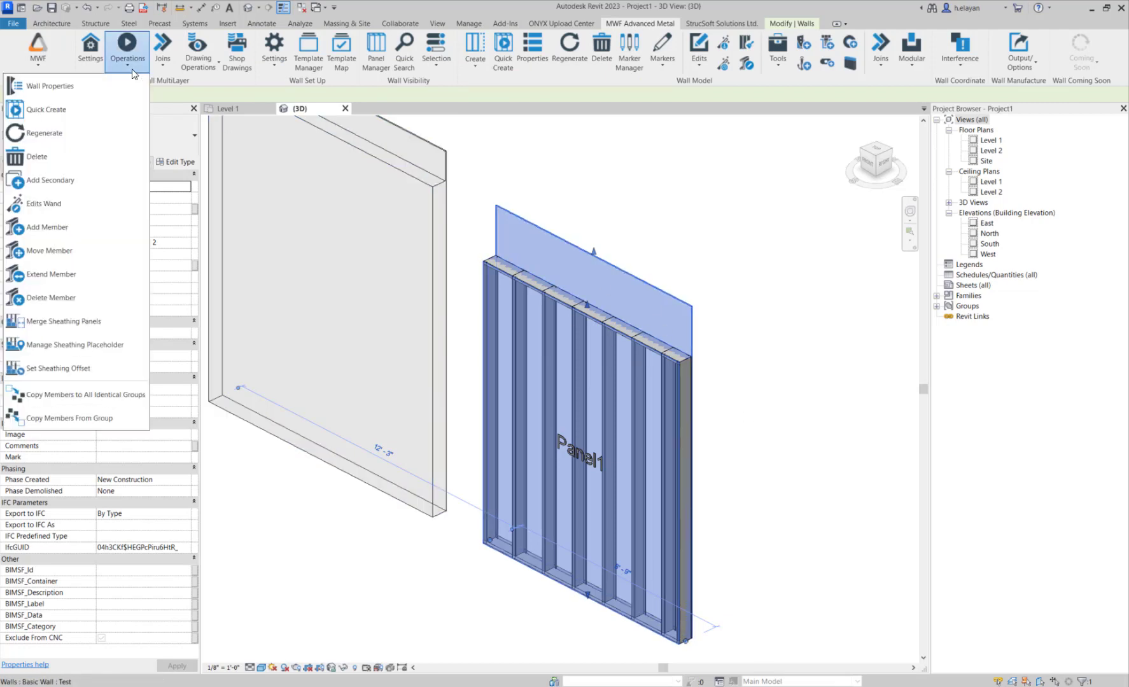
click(42, 183)
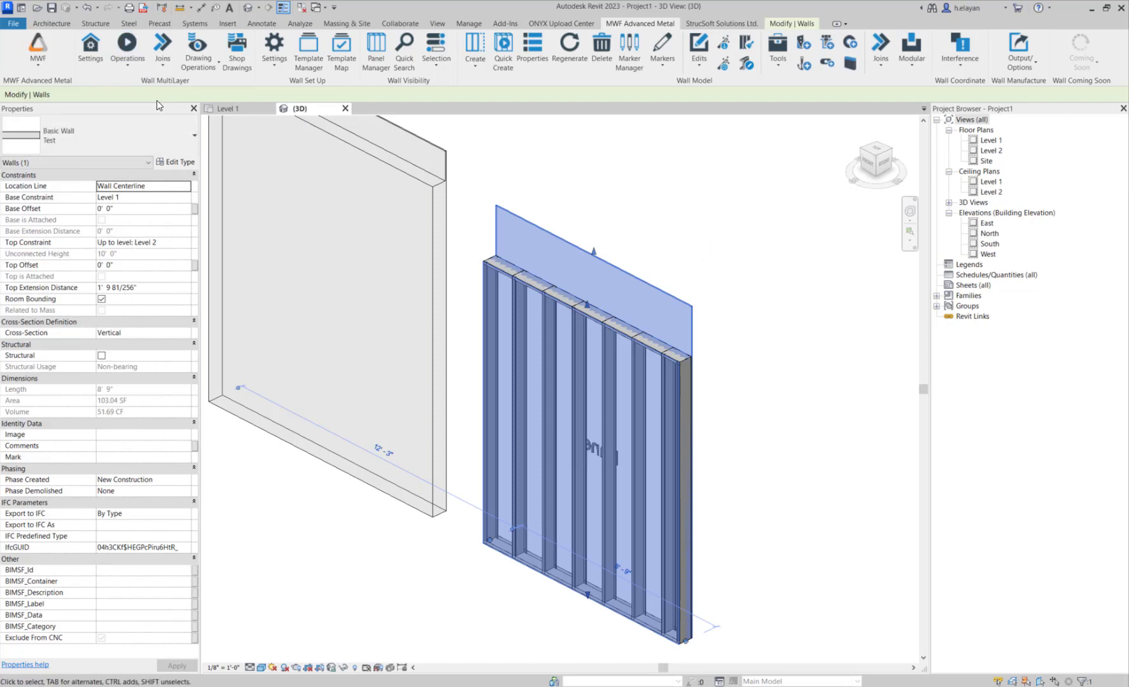
click(128, 72)
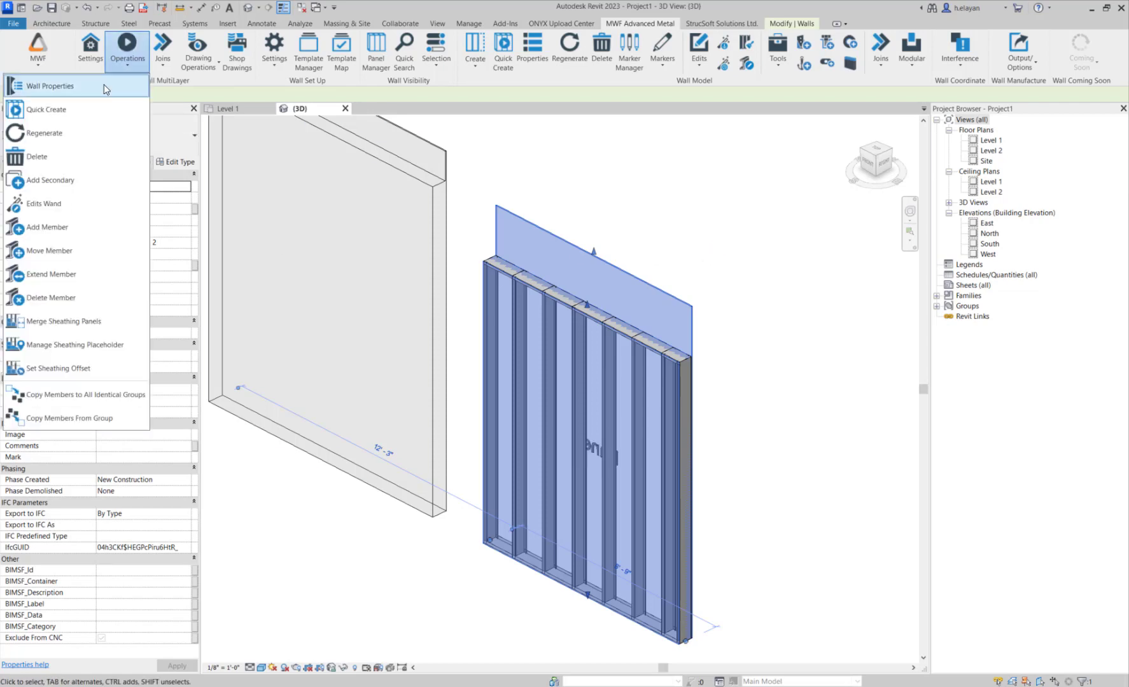
click(61, 86)
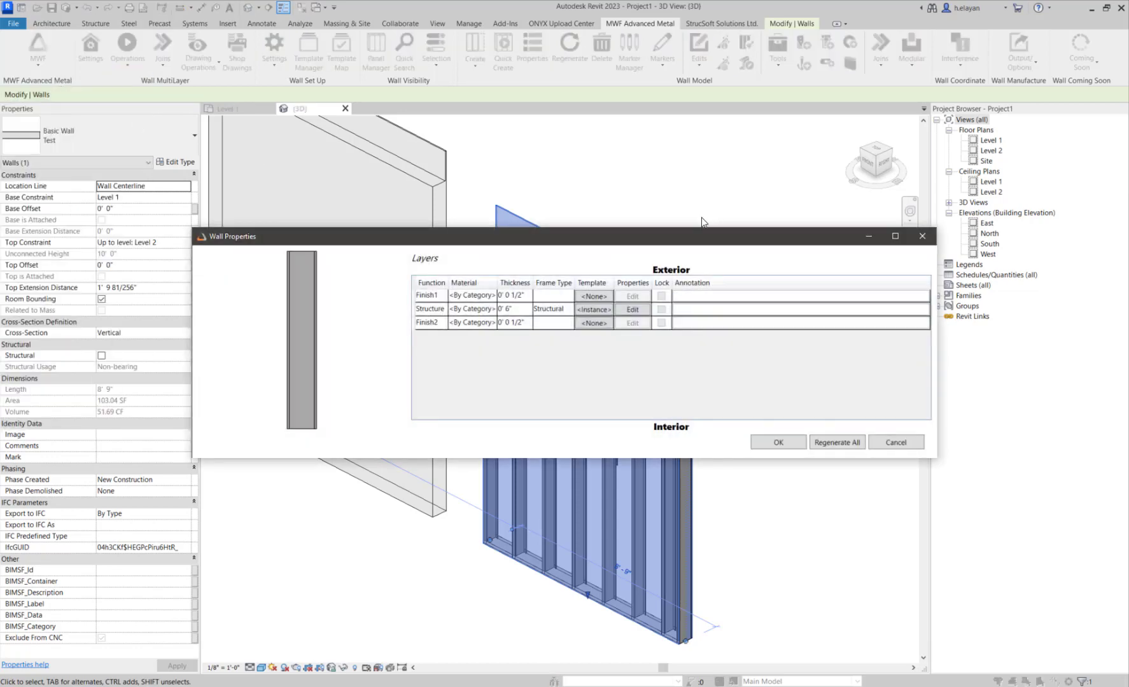
click(593, 296)
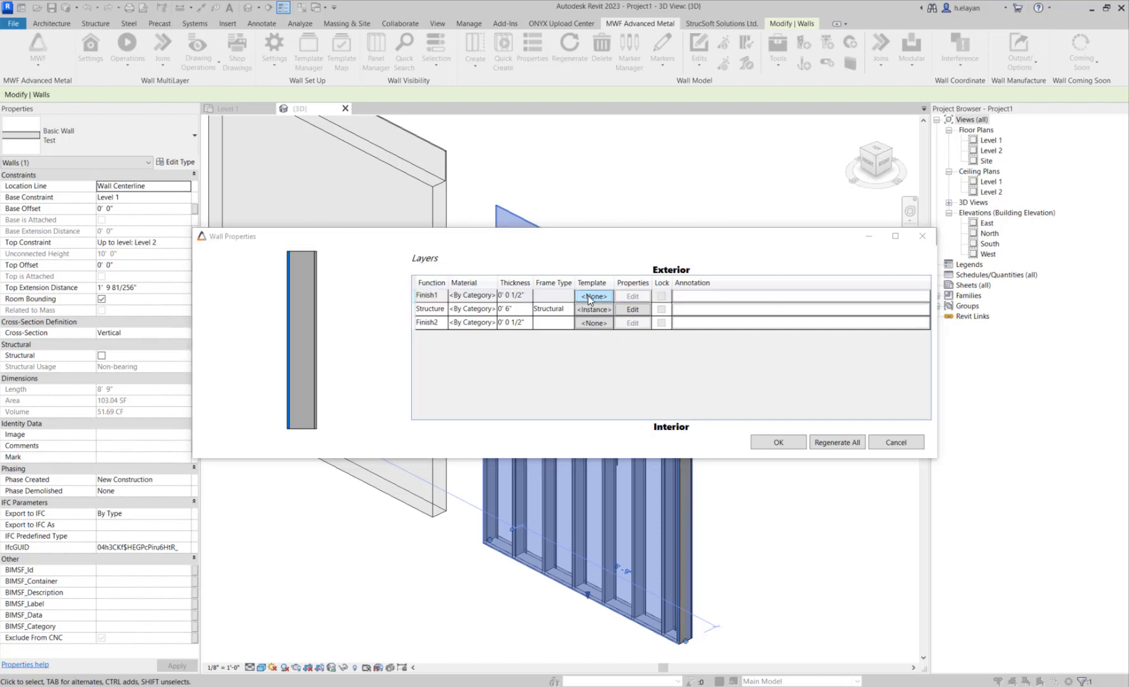
click(501, 183)
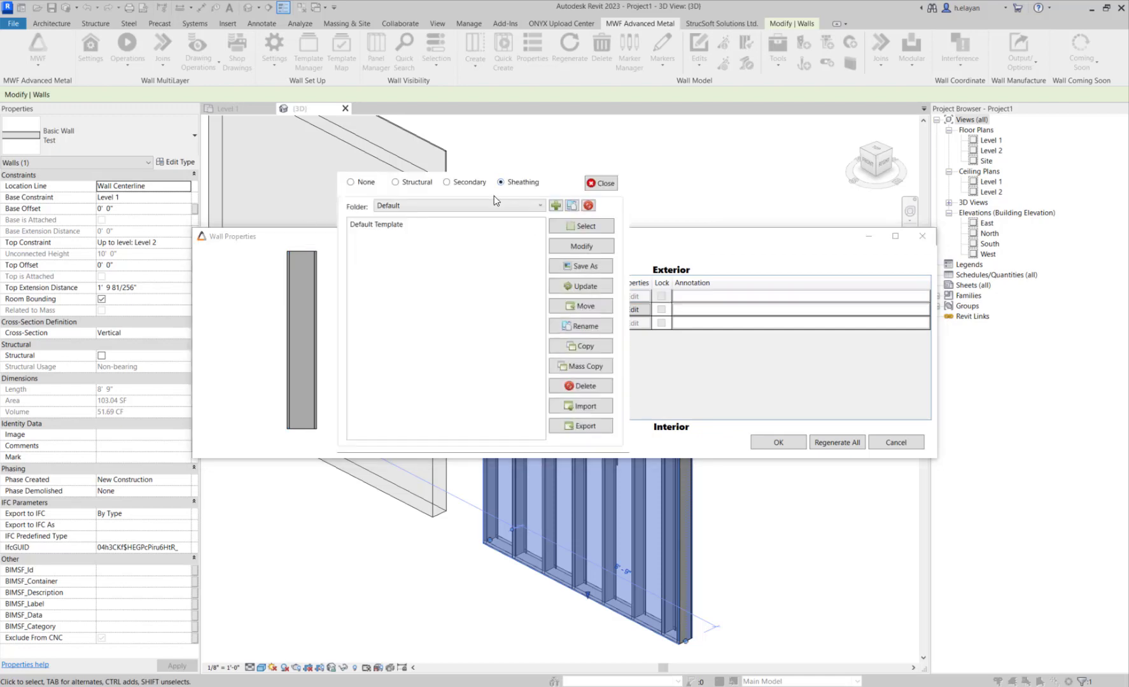
click(391, 224)
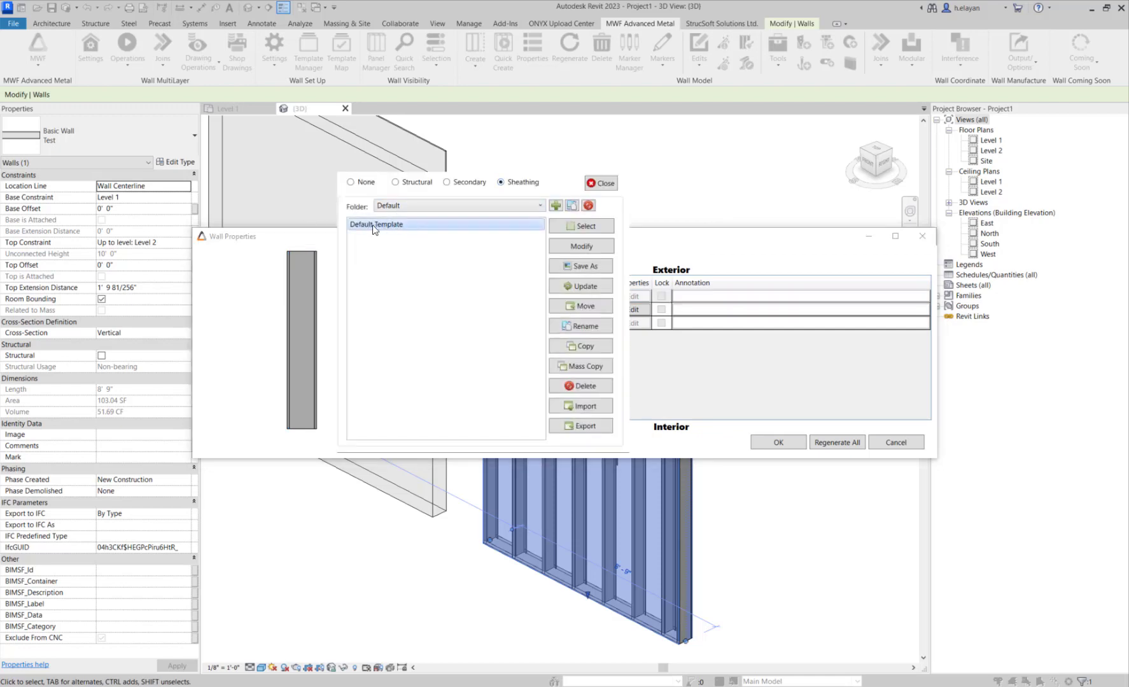
click(591, 226)
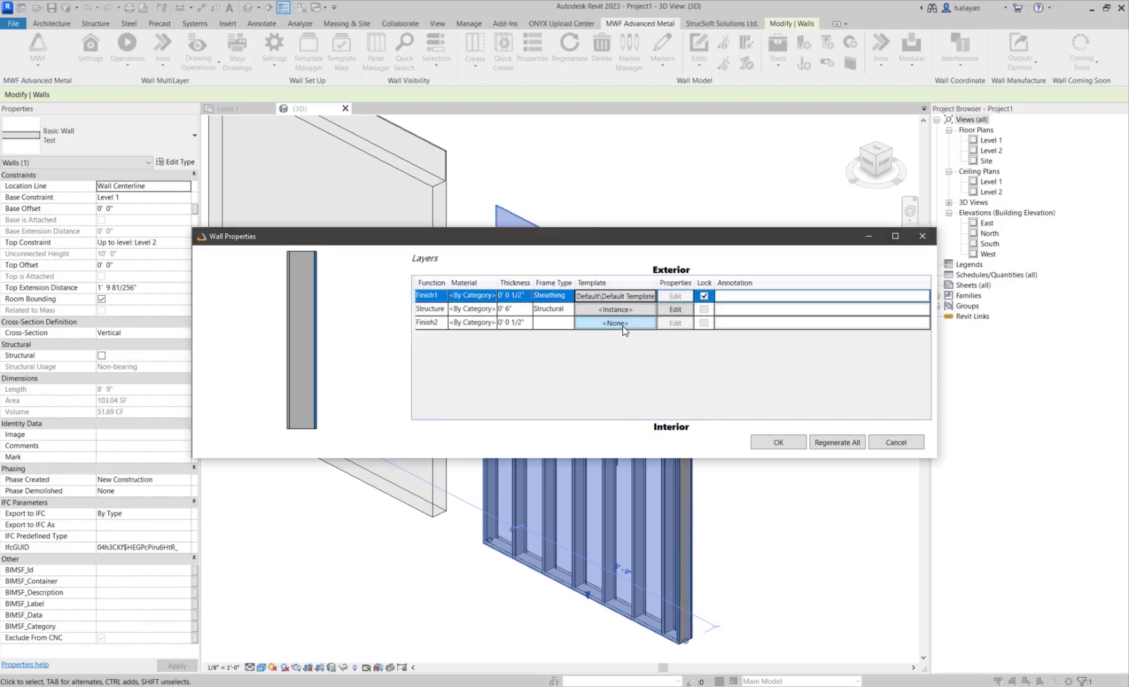
Assign the Sheathing type's Default Template to the interior Finish2 layer, apply the wall properties and deselect the wall
click(622, 325)
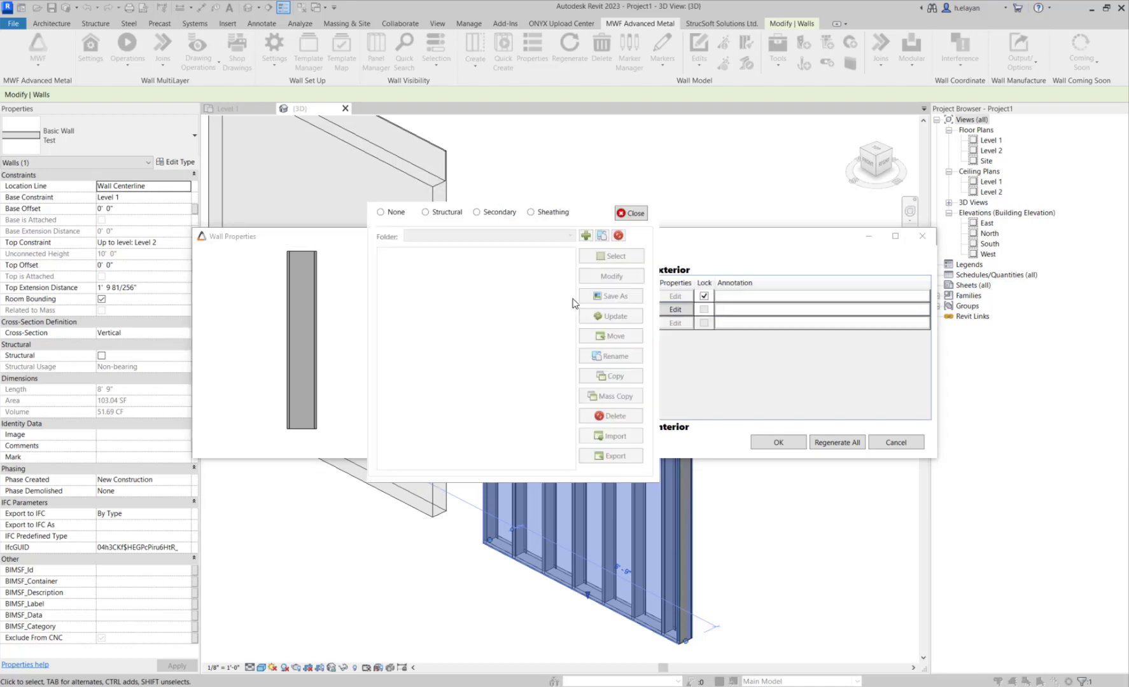
click(530, 213)
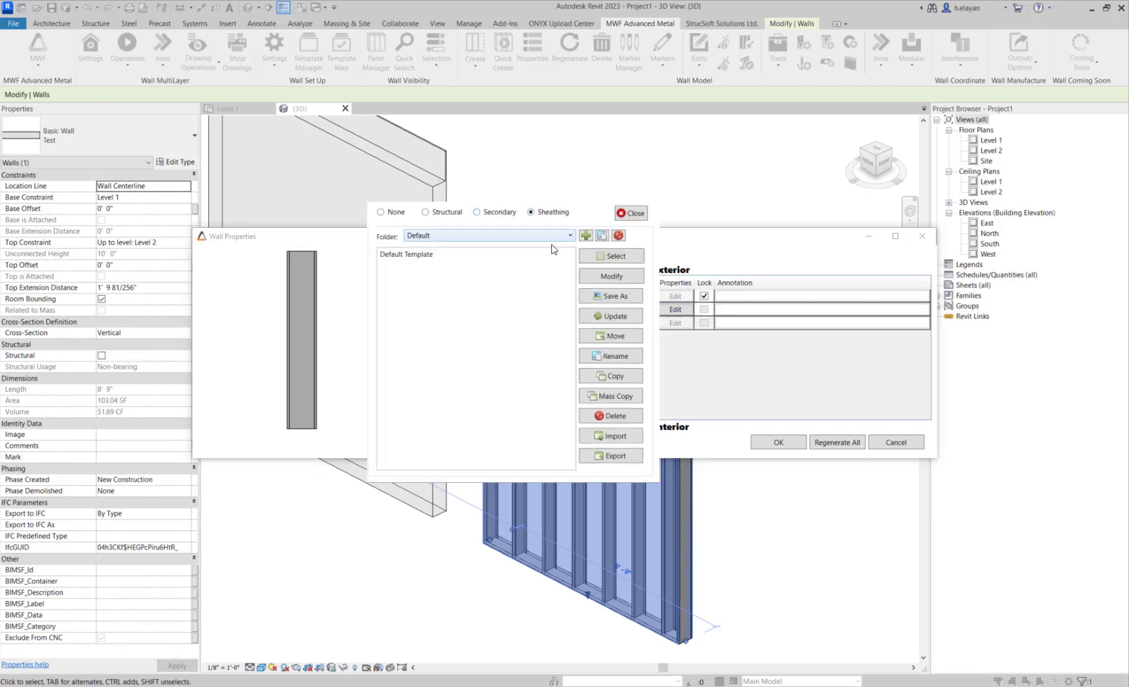
click(425, 255)
click(615, 260)
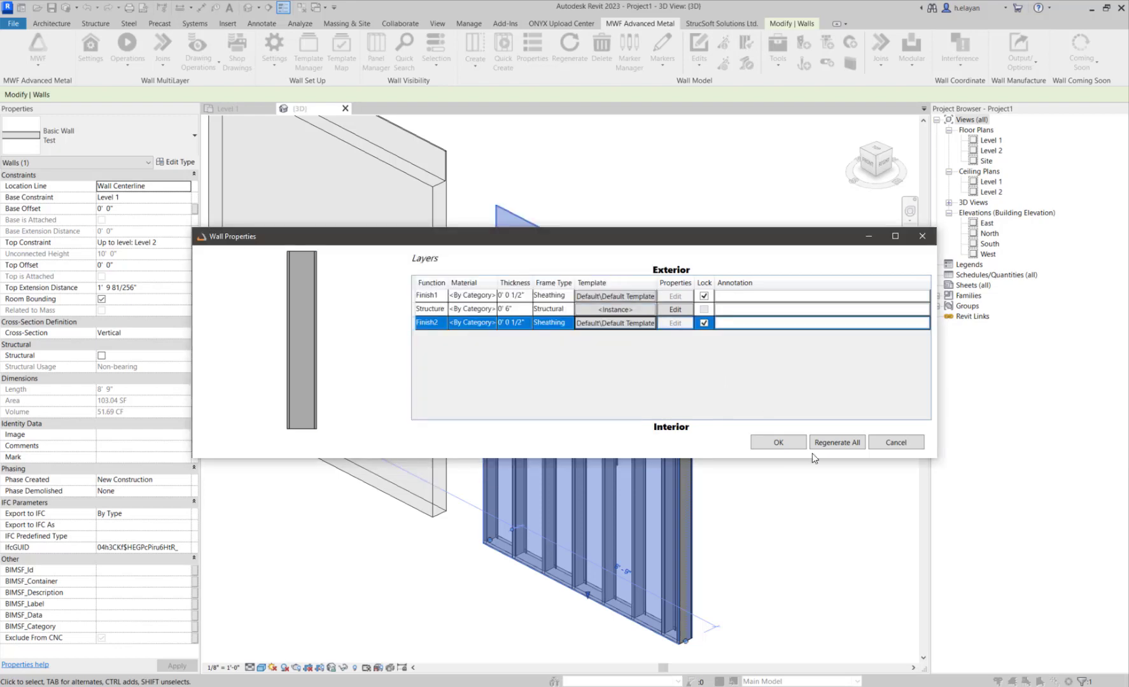
click(778, 443)
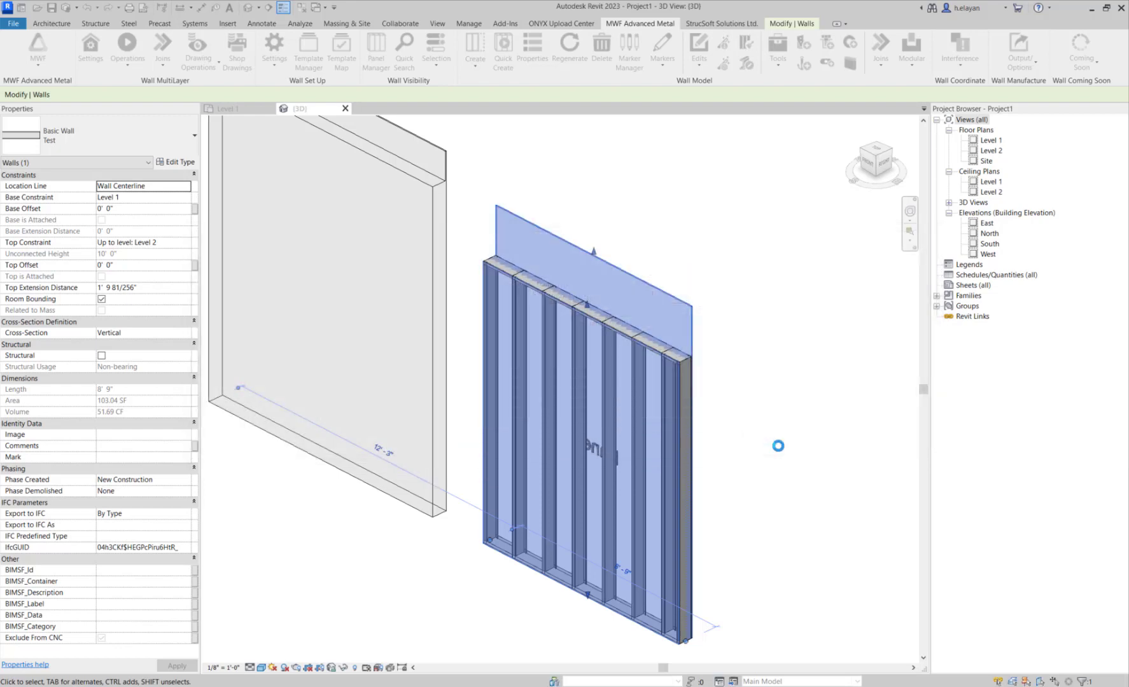
click(758, 407)
Examine the exterior sheathing panels along the extended finish layer at the framed wall's top
scroll(619, 376, up, 3)
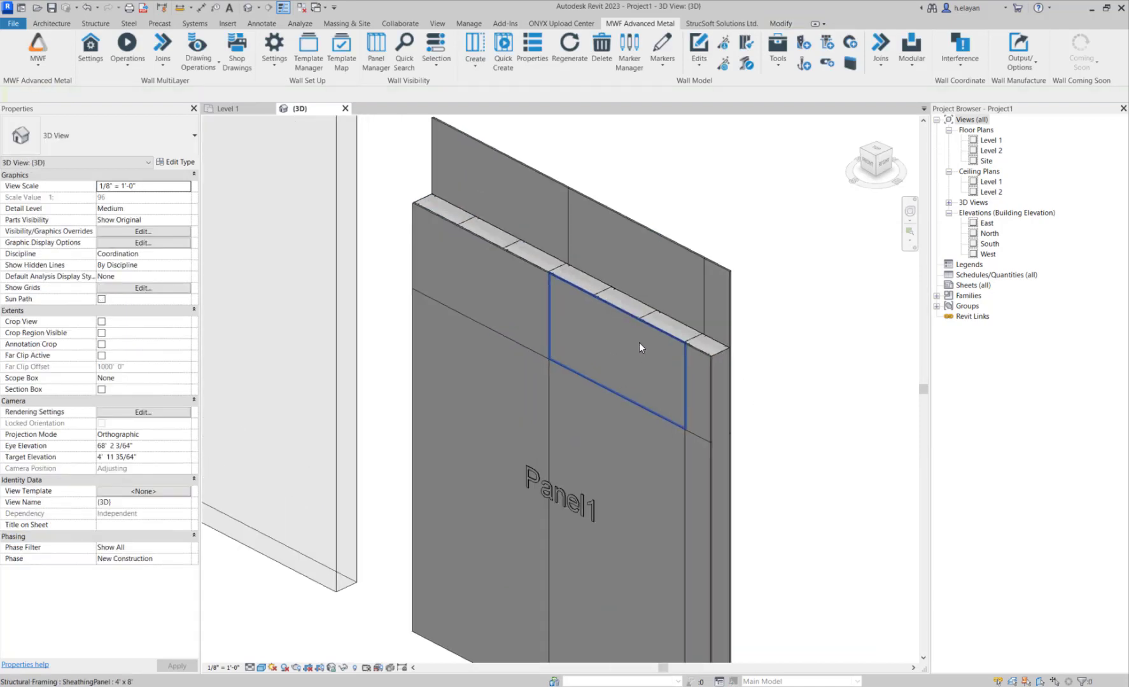
drag(638, 343, 678, 274)
scroll(681, 290, up, 3)
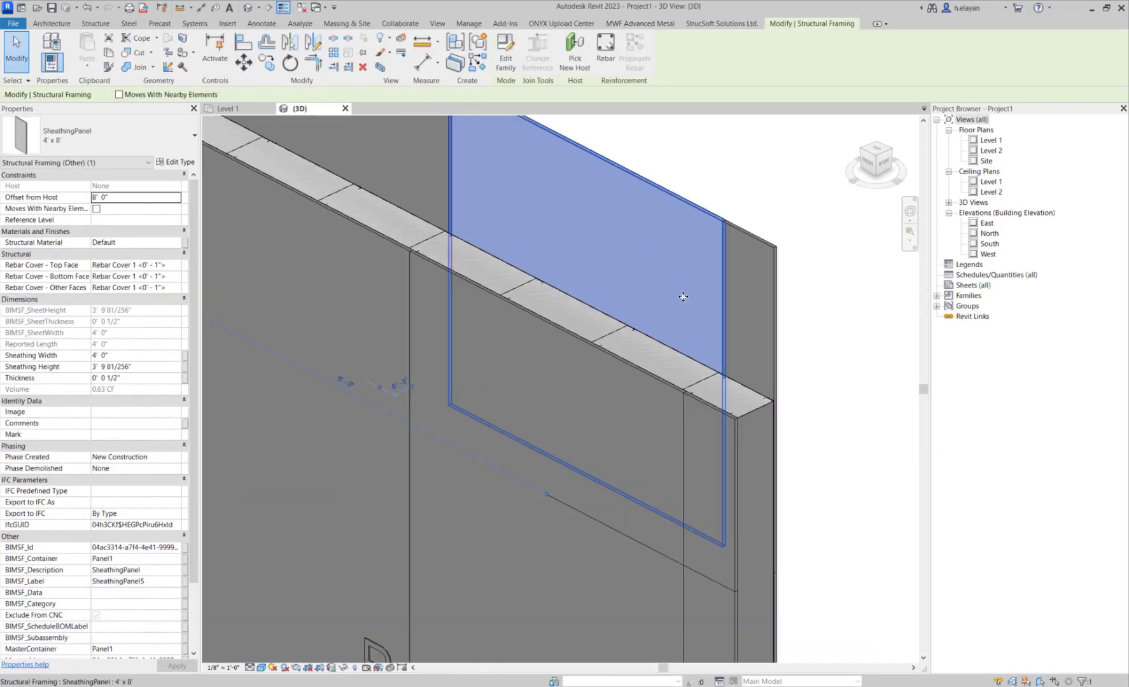
scroll(683, 297, down, 3)
key(Escape)
click(671, 272)
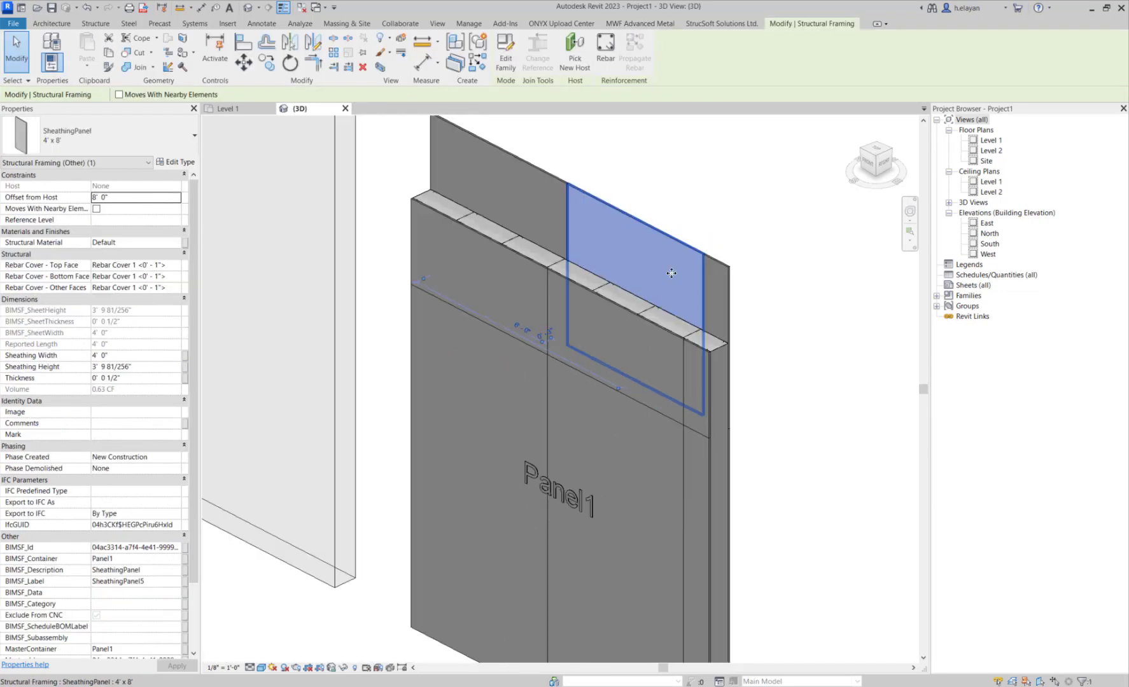
drag(719, 296, 555, 212)
scroll(554, 212, down, 3)
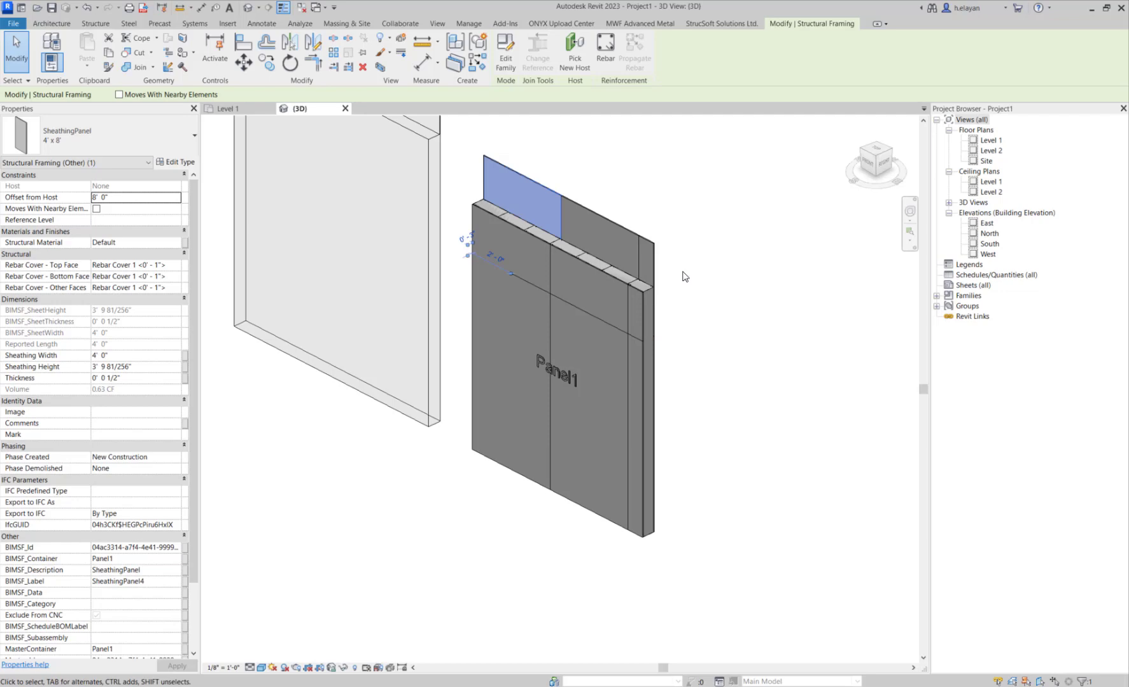
scroll(702, 292, down, 2)
shift+middle_drag(695, 339, 744, 386)
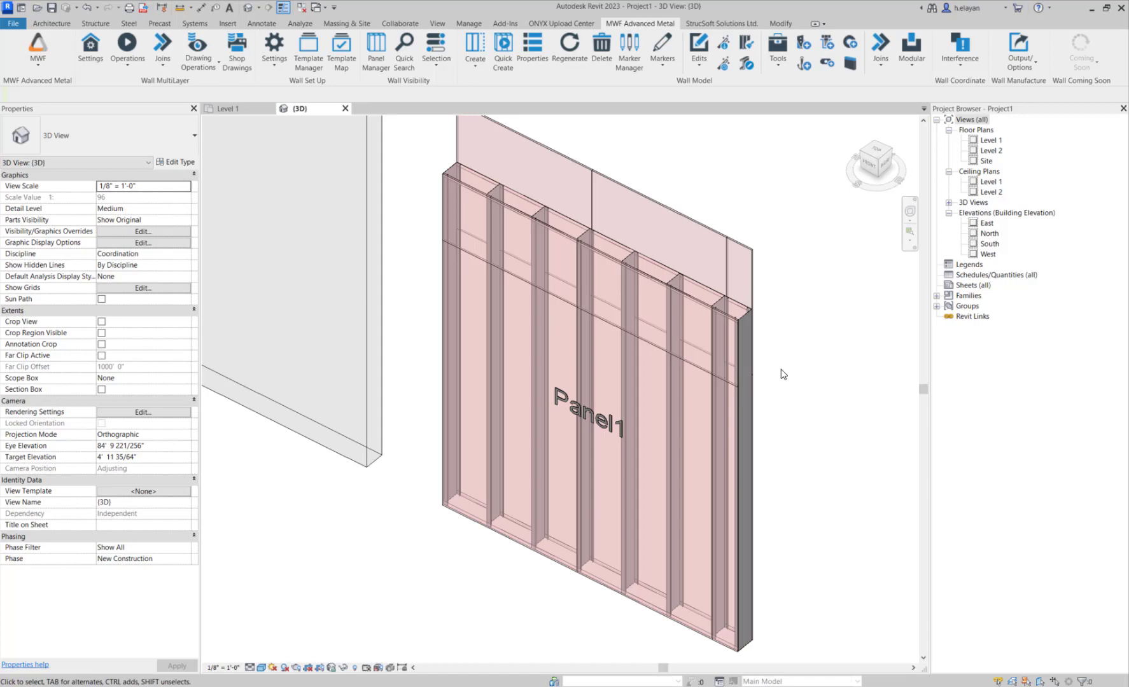
Extend the framed wall's exterior finish layer to a top extension distance of about 3' 5" and deselect the wall
scroll(784, 374, down, 1)
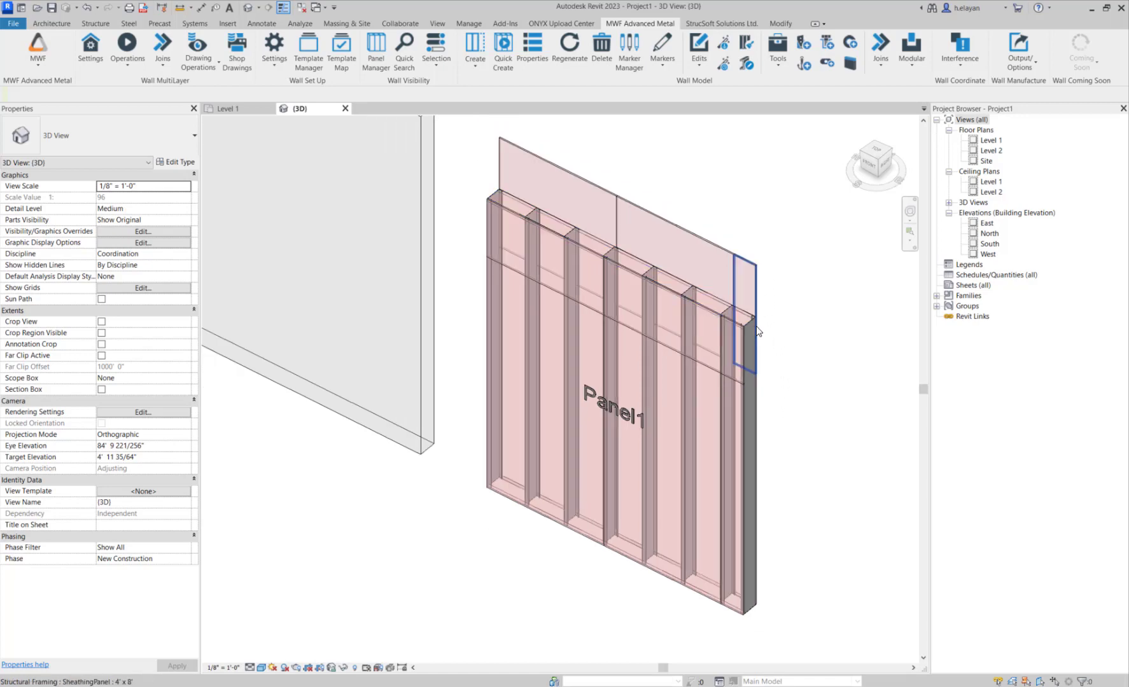
key(Tab)
key(Tab)
key(Tab)
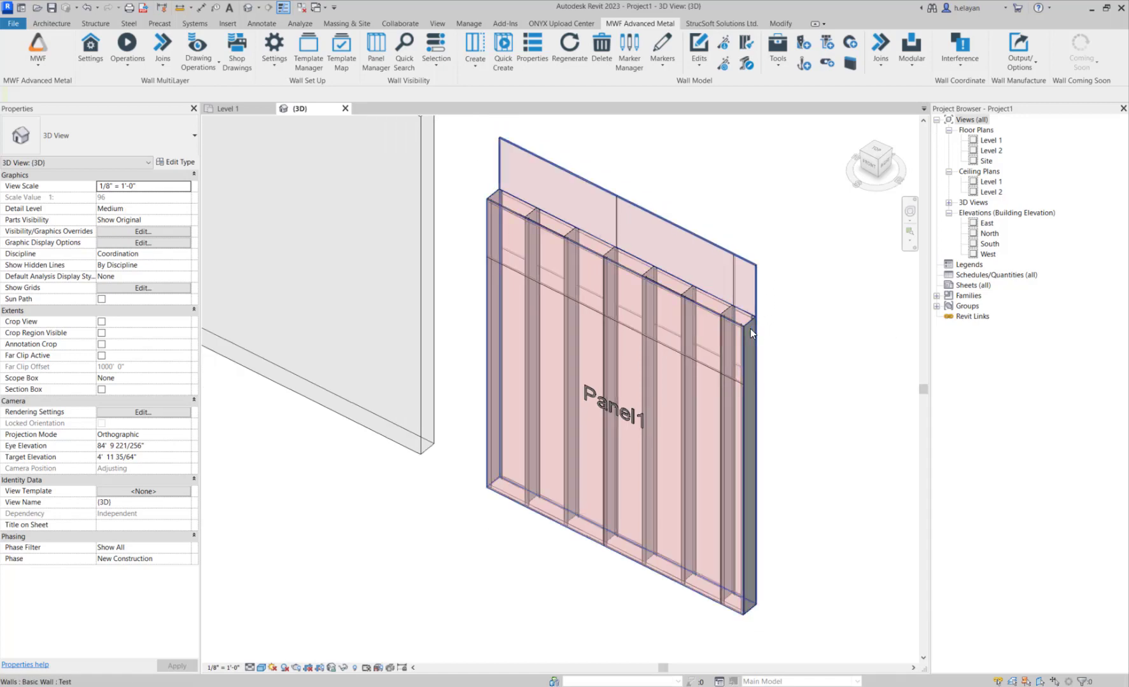
click(750, 328)
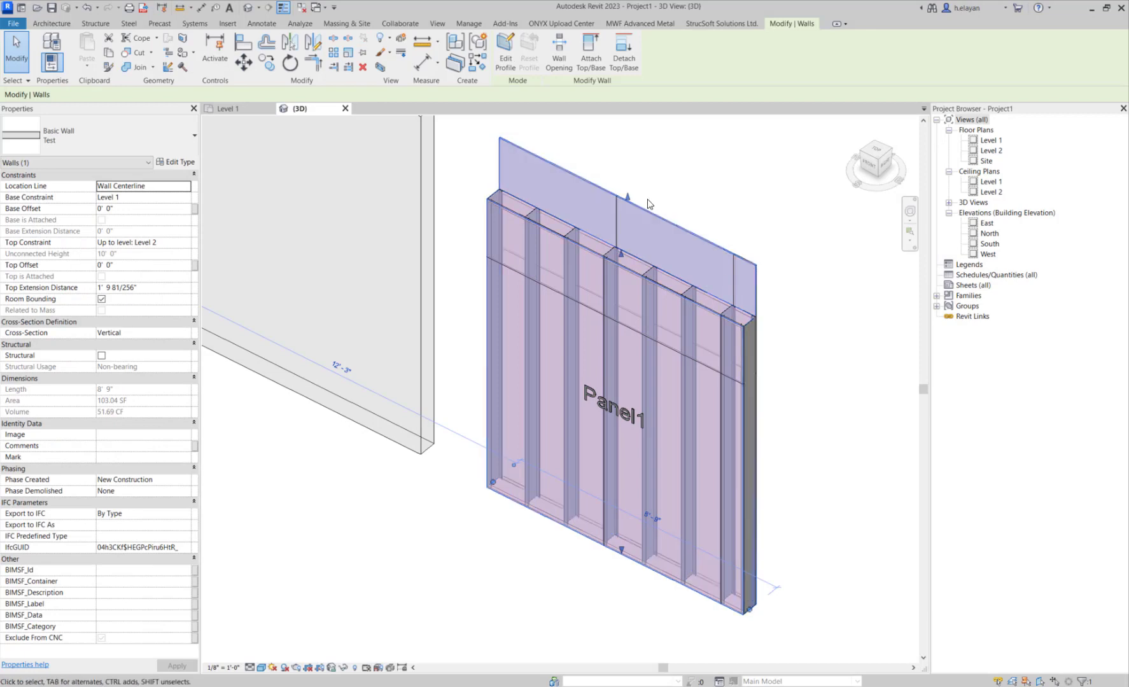
middle_drag(637, 203, 642, 246)
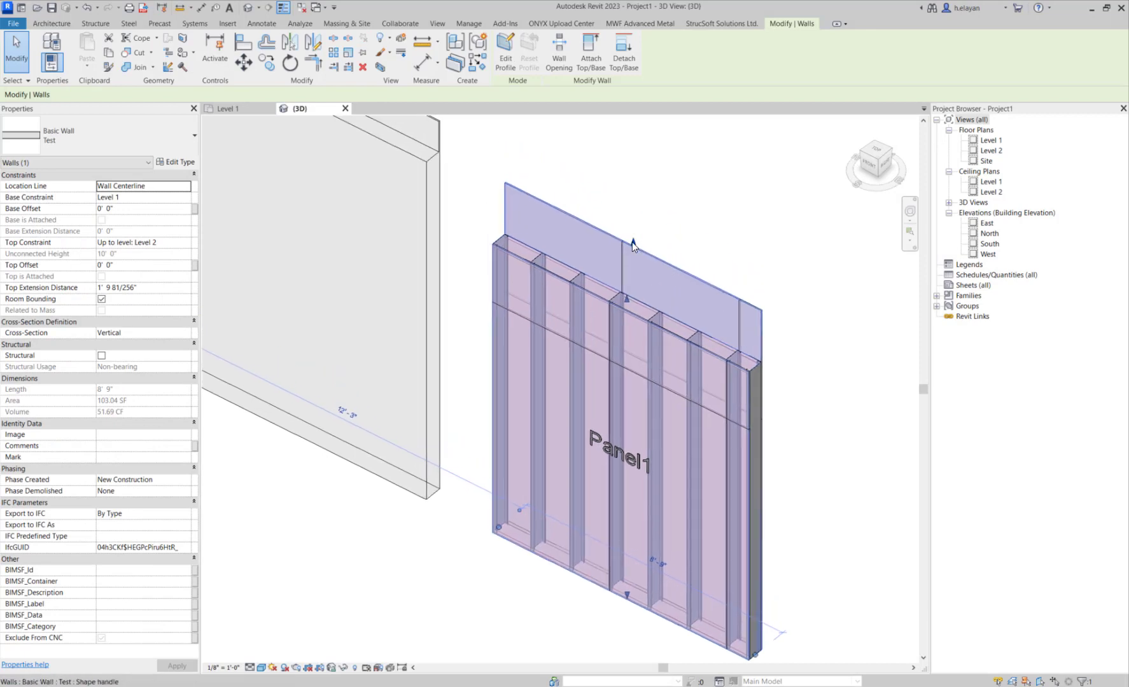
drag(632, 246, 634, 194)
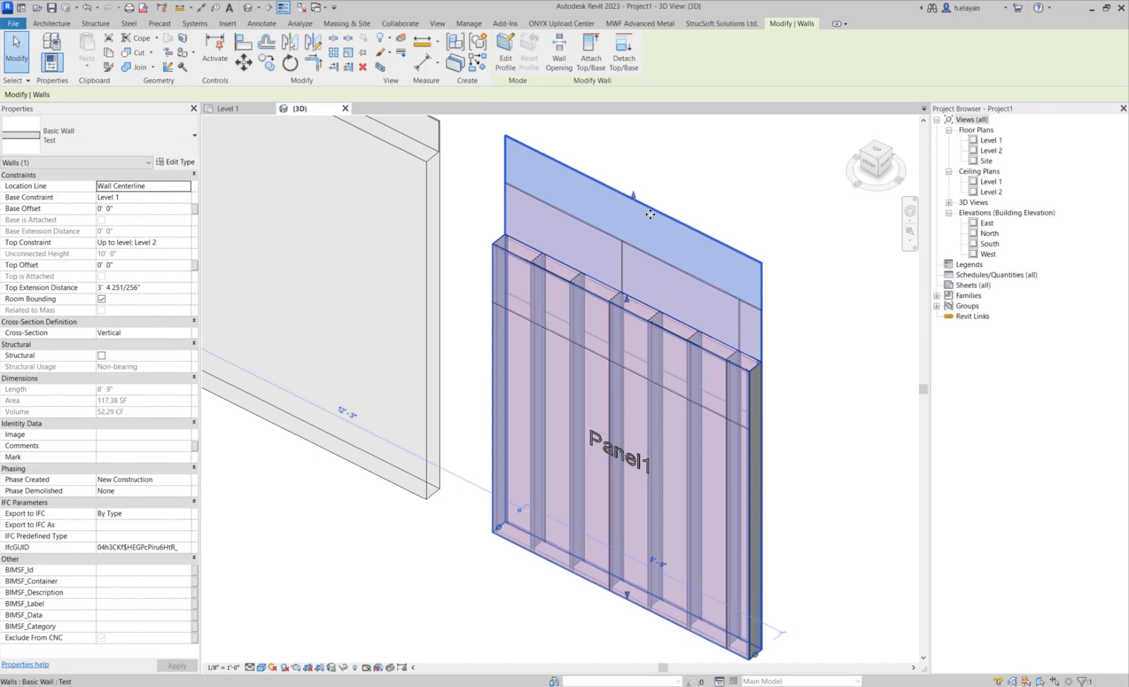
key(Escape)
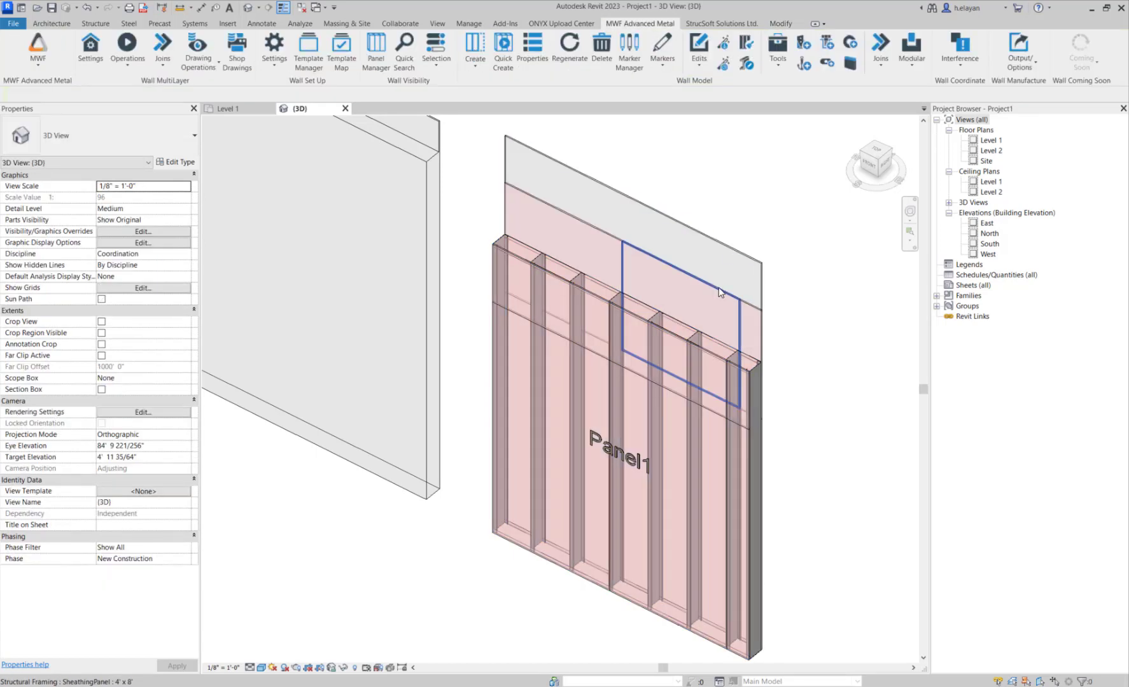
Regenerate the framed panel by category with only Sheathing included, leaving out Structural, Secondary and Sheathing Nail Lines
click(662, 287)
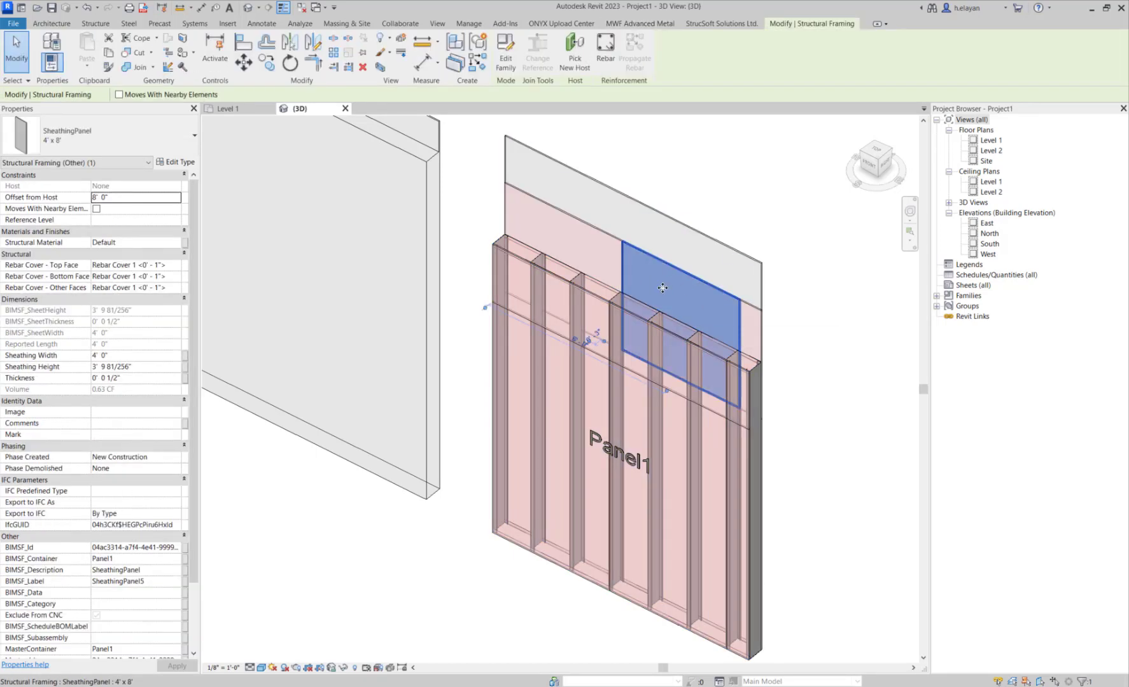
click(646, 24)
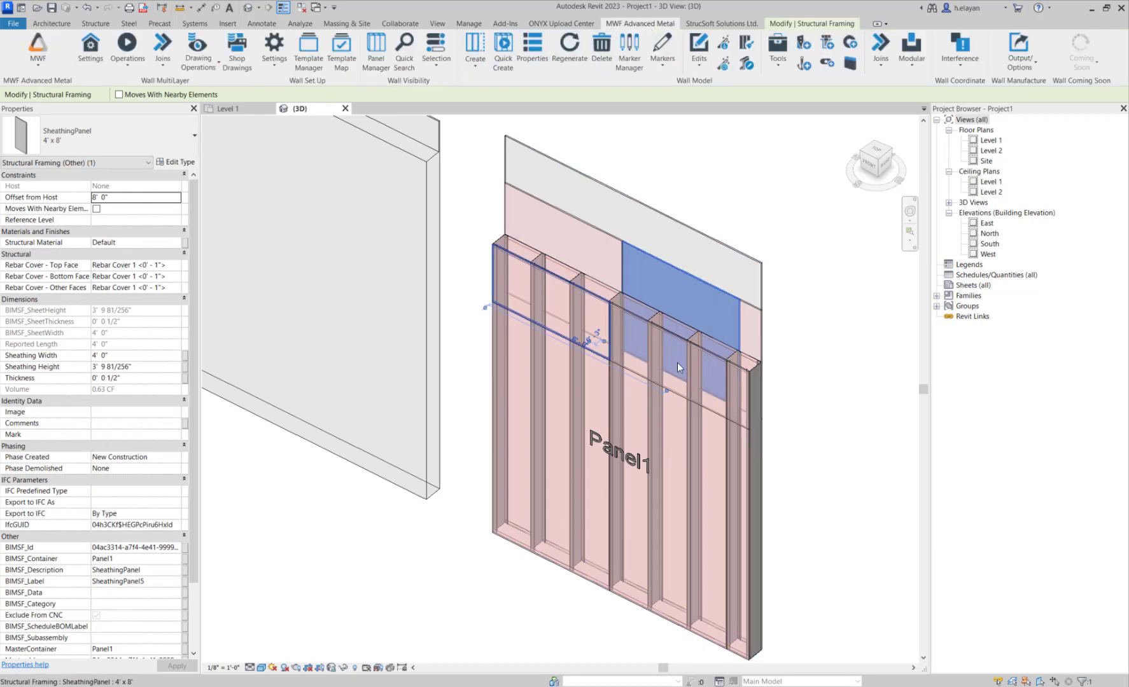
click(570, 51)
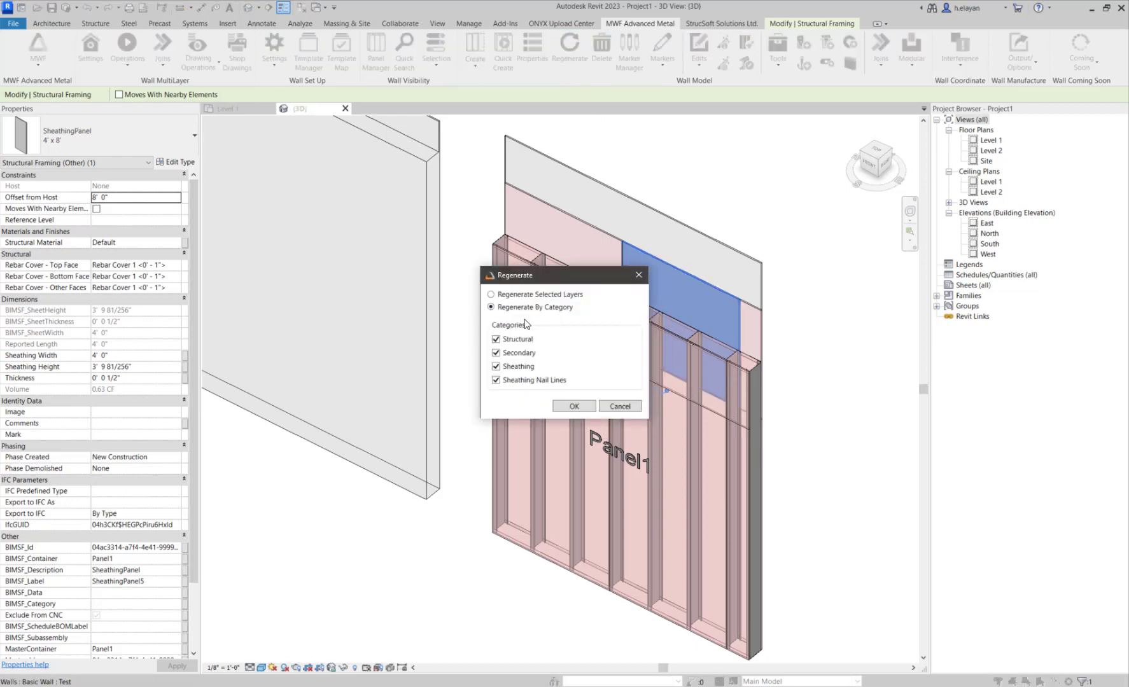
click(498, 296)
click(491, 308)
click(496, 381)
click(496, 353)
click(495, 340)
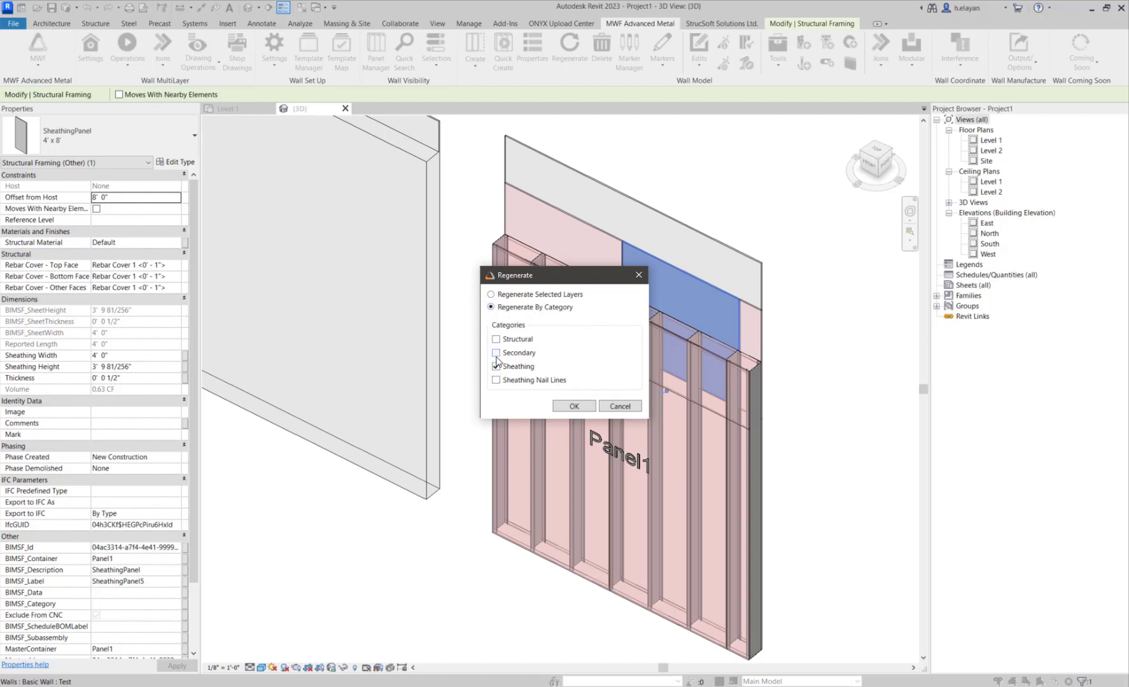
click(574, 408)
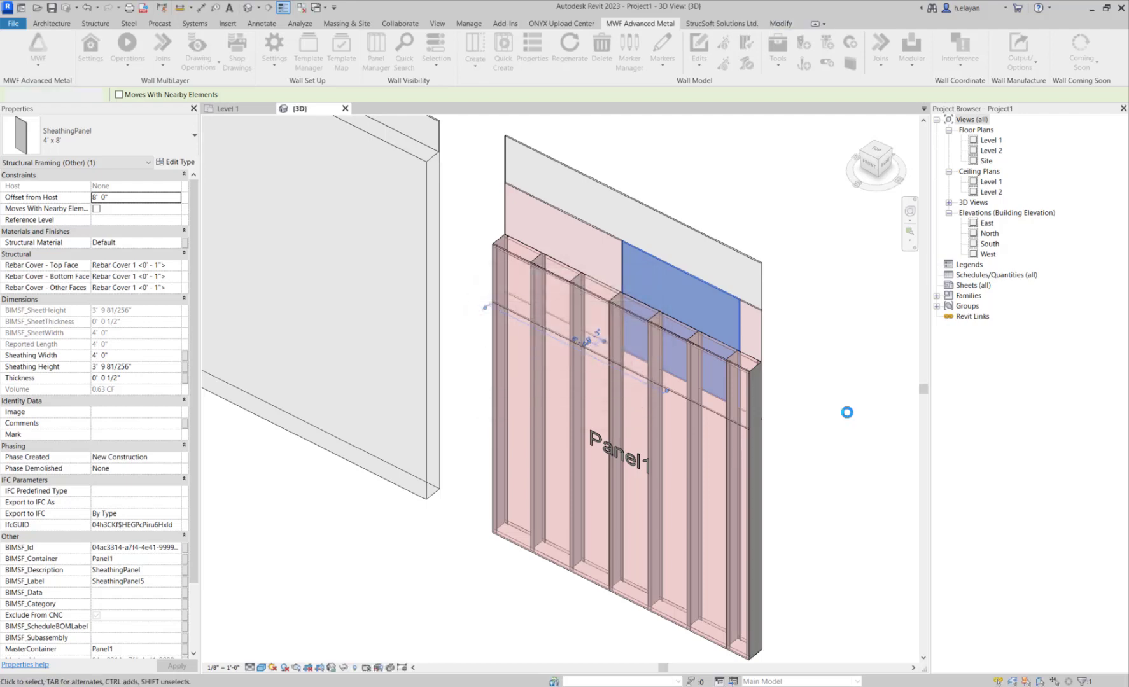
Regenerate the framed panel from one of its studs with only the Structural category included
scroll(707, 308, up, 4)
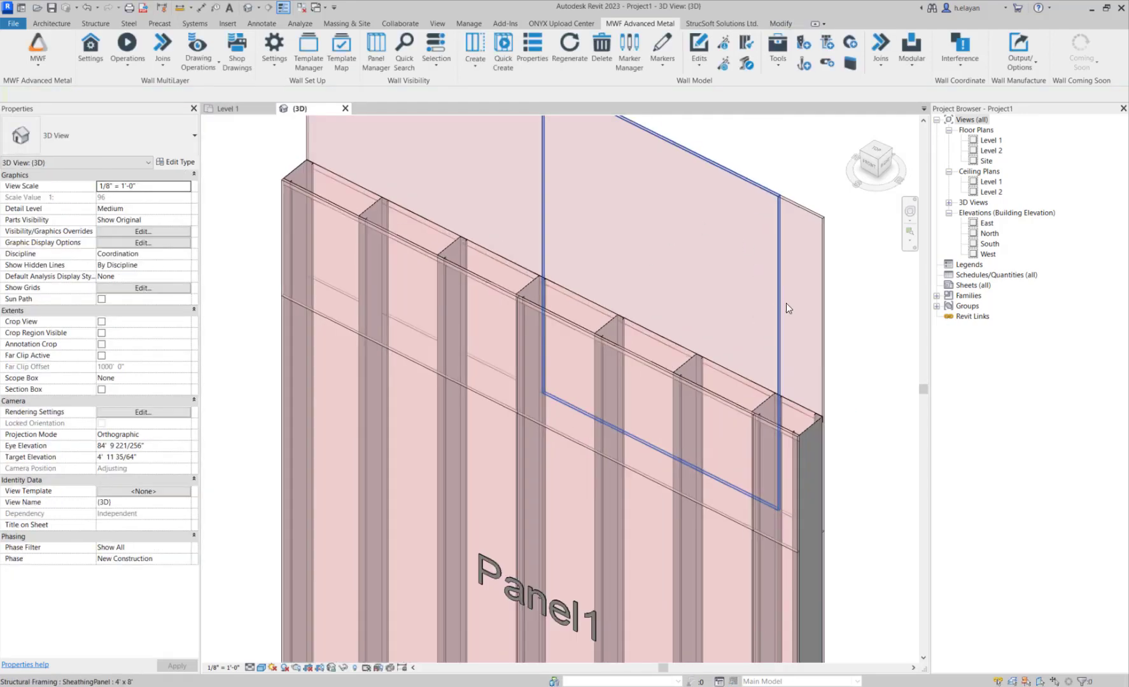
scroll(724, 246, down, 5)
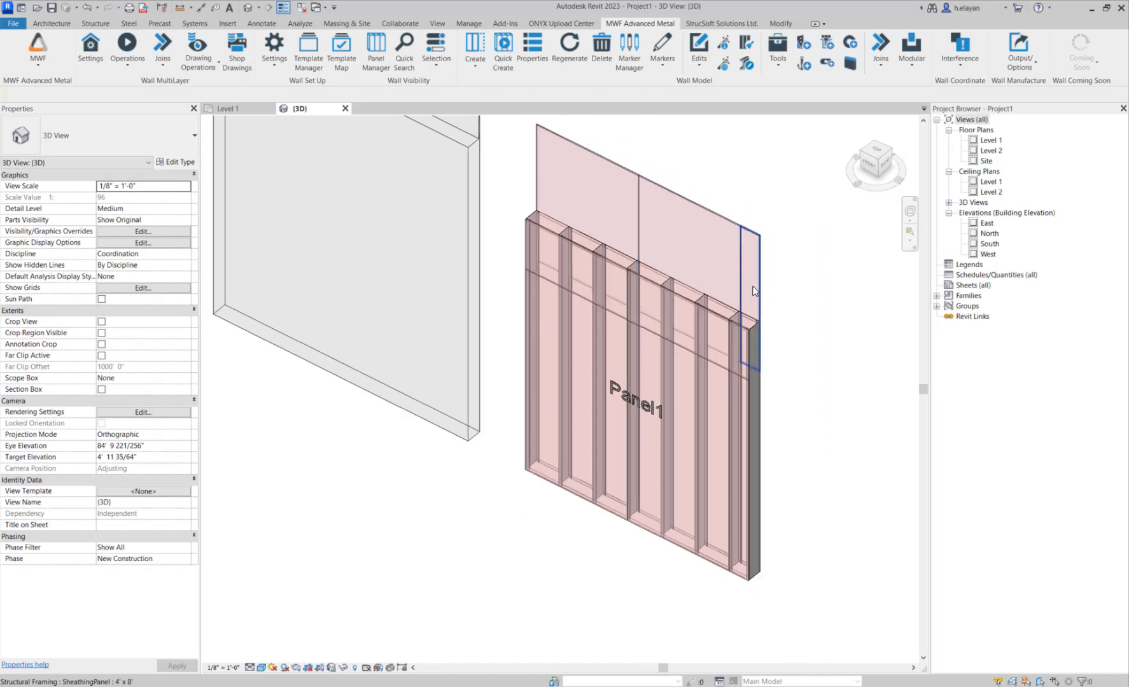
middle_drag(755, 294, 763, 335)
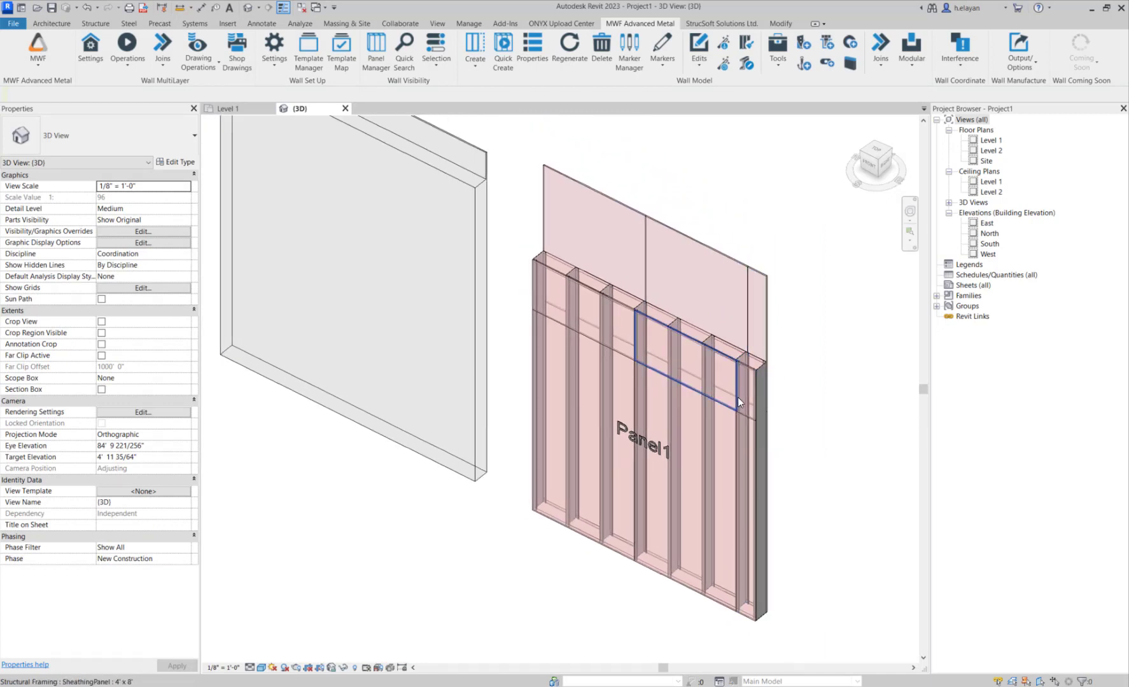
click(740, 377)
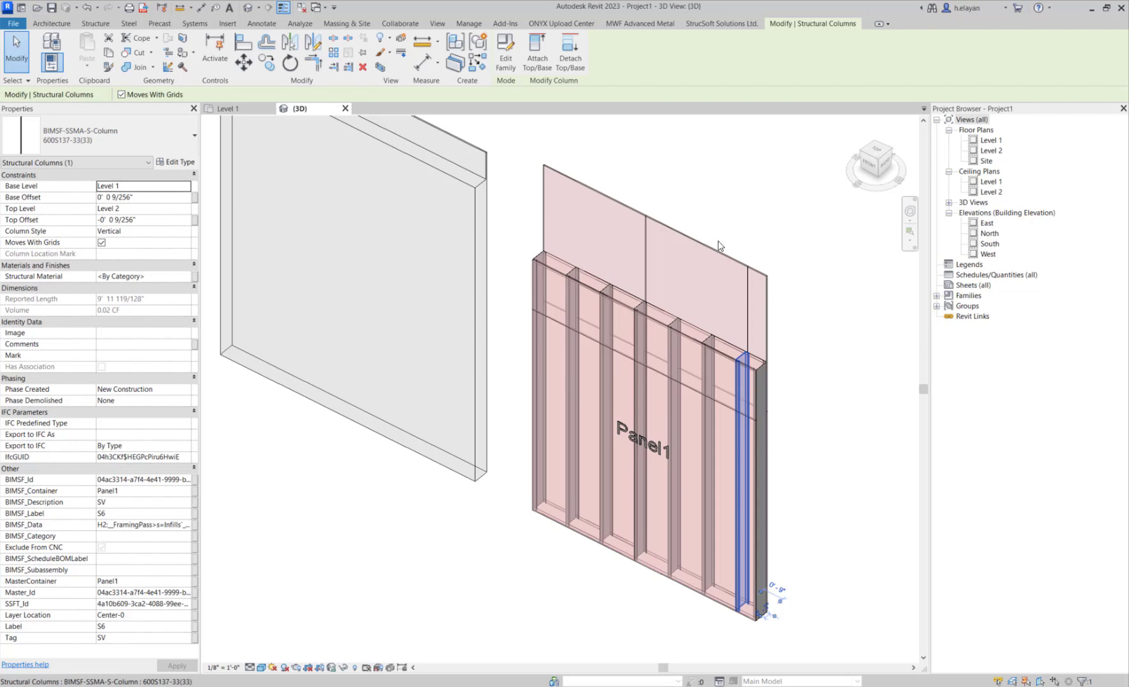
click(636, 25)
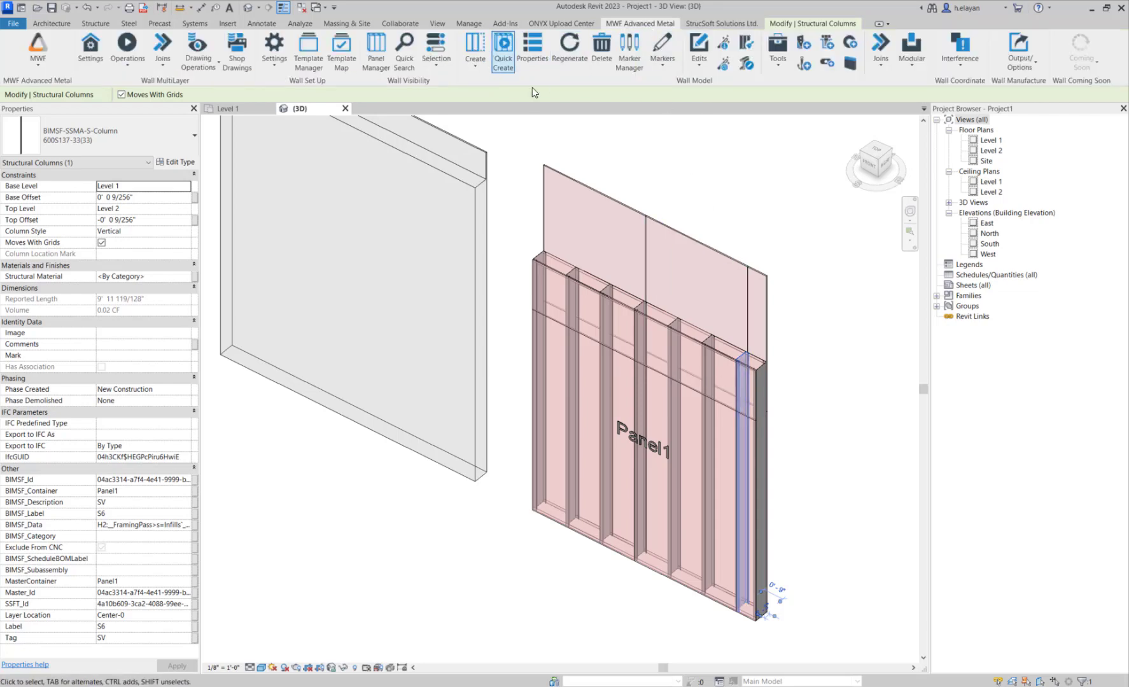
click(570, 49)
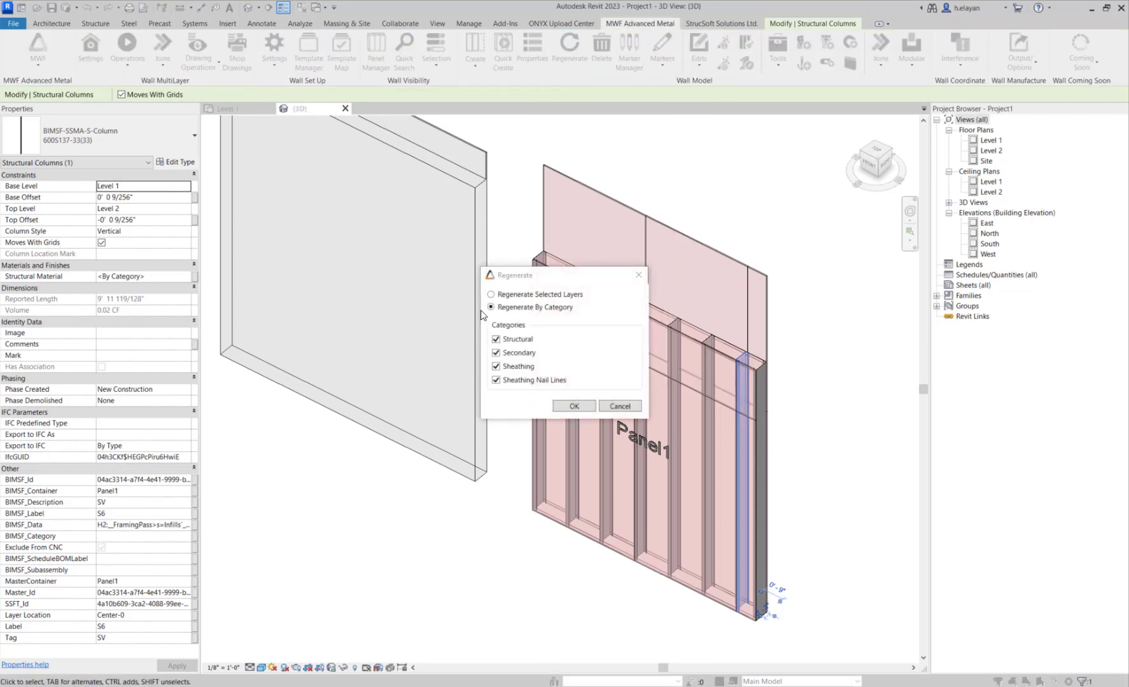
click(497, 353)
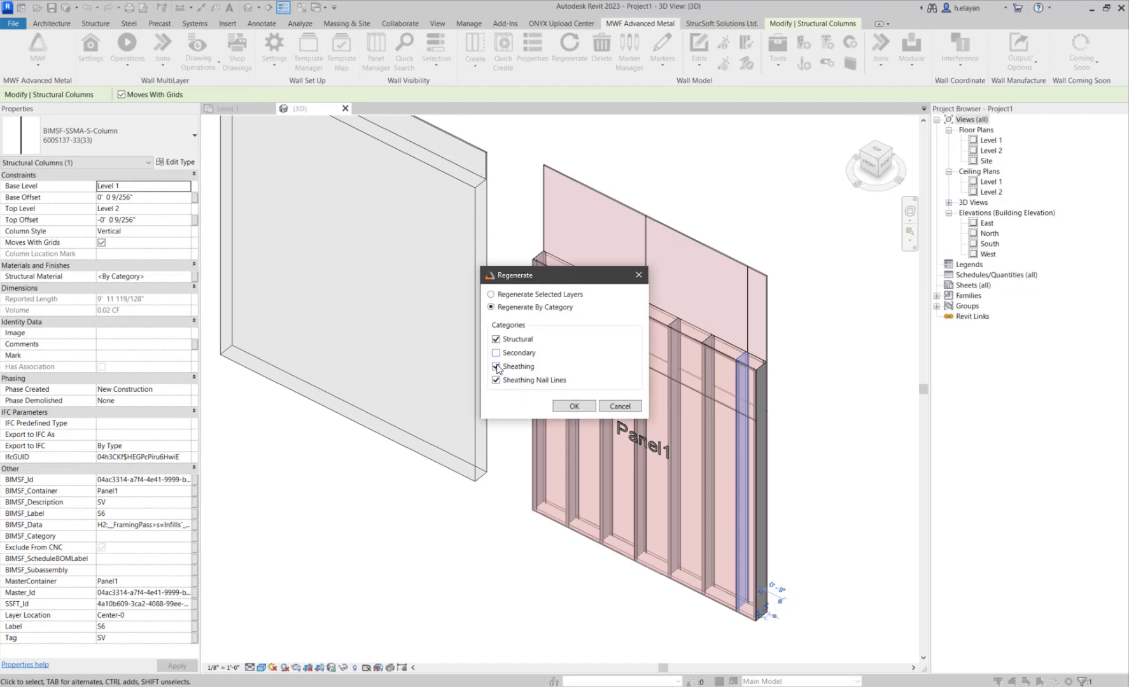
click(497, 366)
click(497, 380)
click(574, 406)
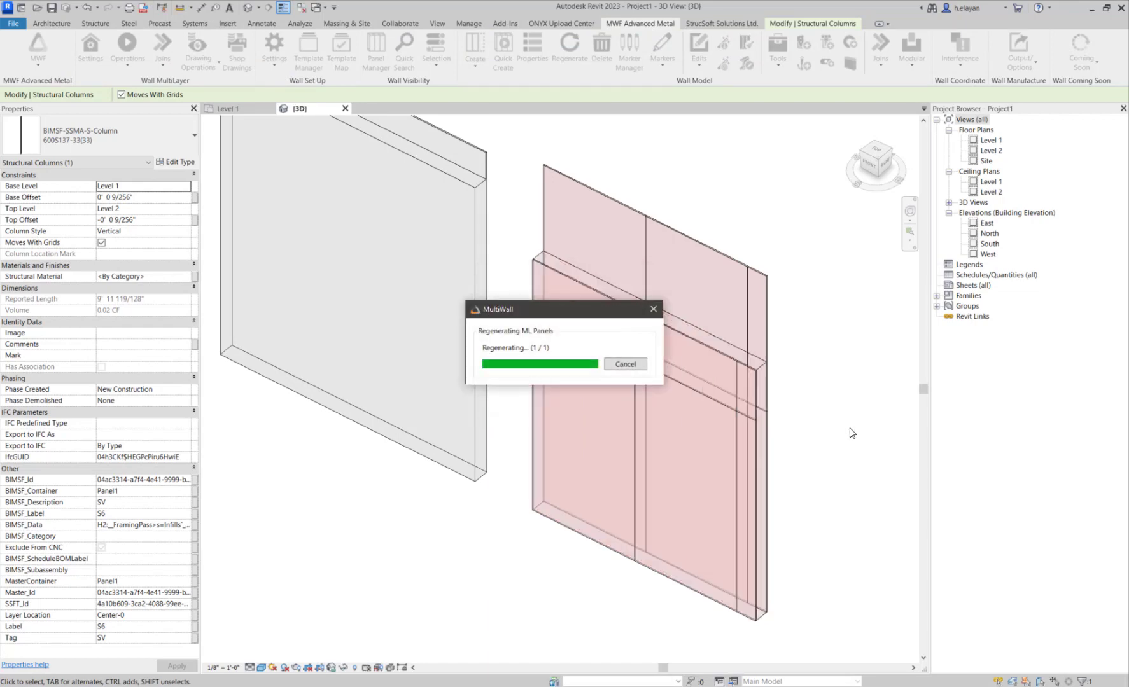
Lower the top edge of the framed wall's extended exterior finish layer and deselect the wall
scroll(759, 294, up, 5)
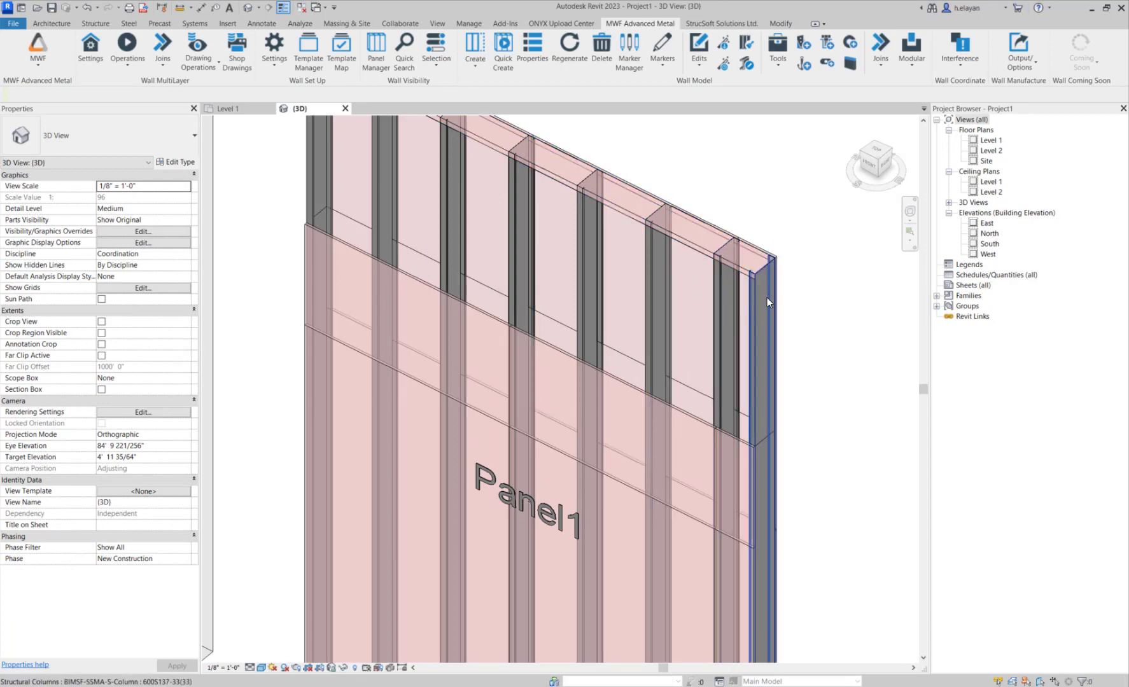
scroll(767, 301, down, 5)
middle_drag(785, 341, 761, 353)
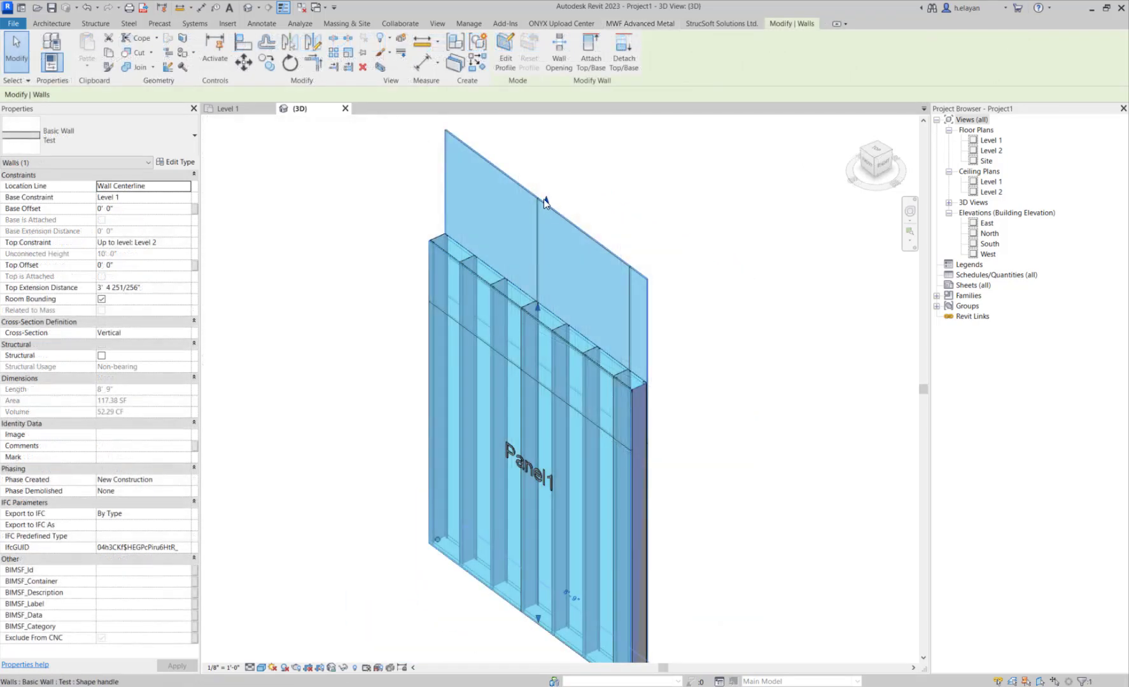
drag(545, 202, 546, 241)
click(630, 197)
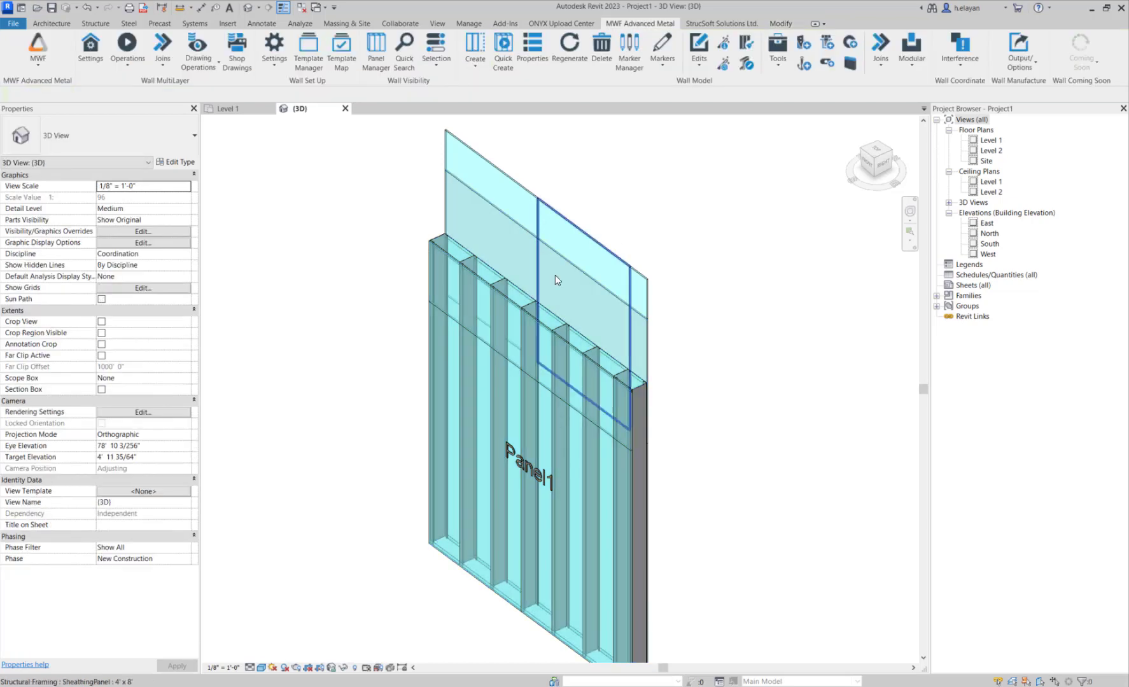
Regenerate only the Sheathing category so the exterior panels match the lowered finish layer
click(564, 274)
click(640, 23)
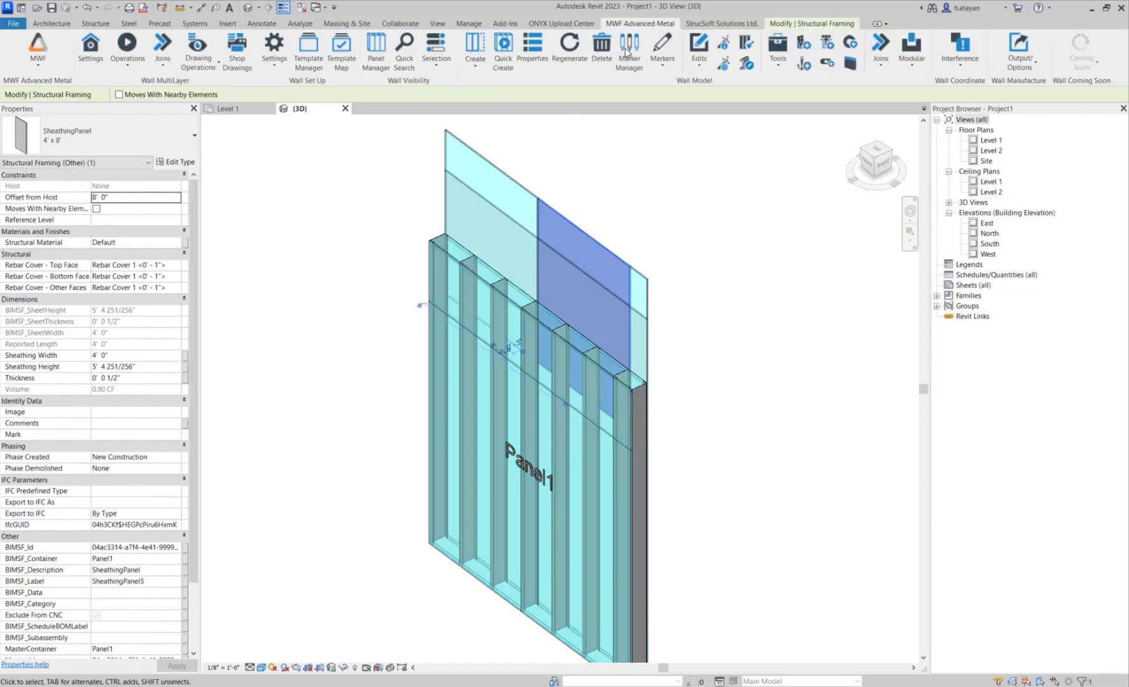
click(568, 54)
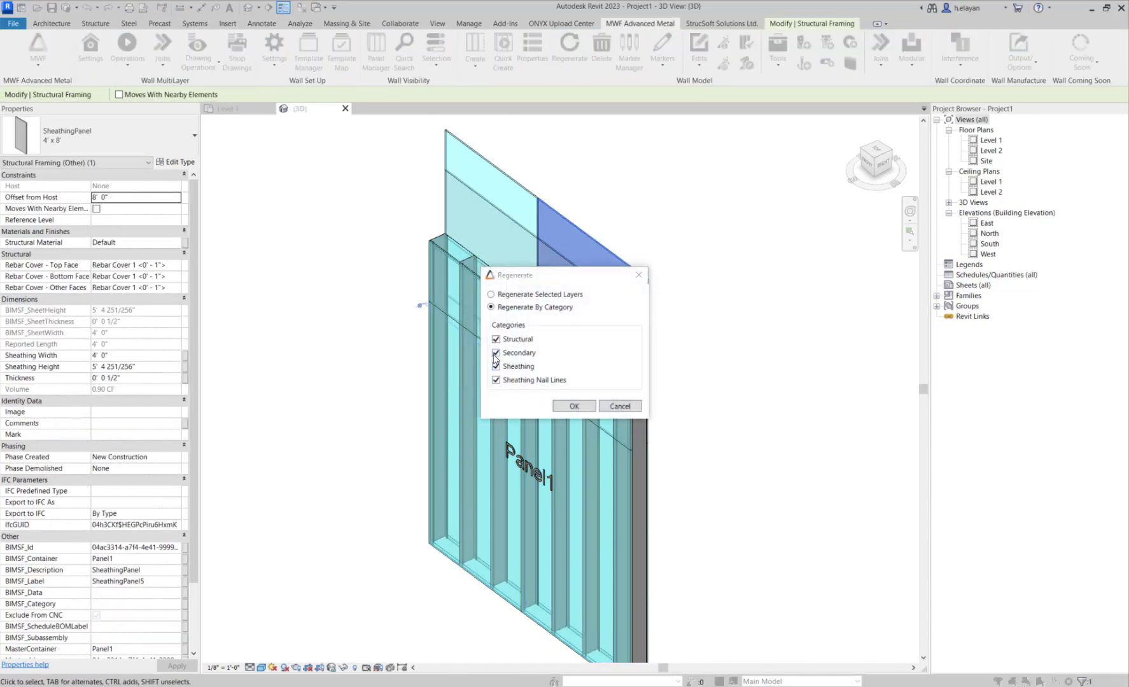
click(496, 353)
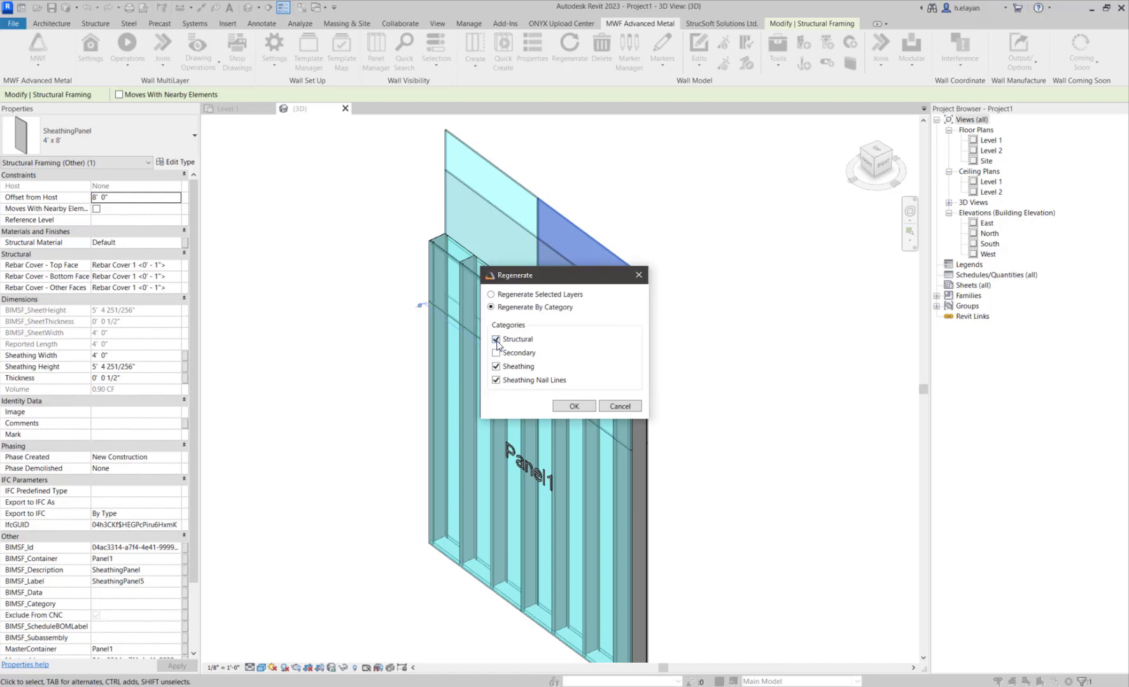
click(496, 339)
click(496, 380)
click(573, 406)
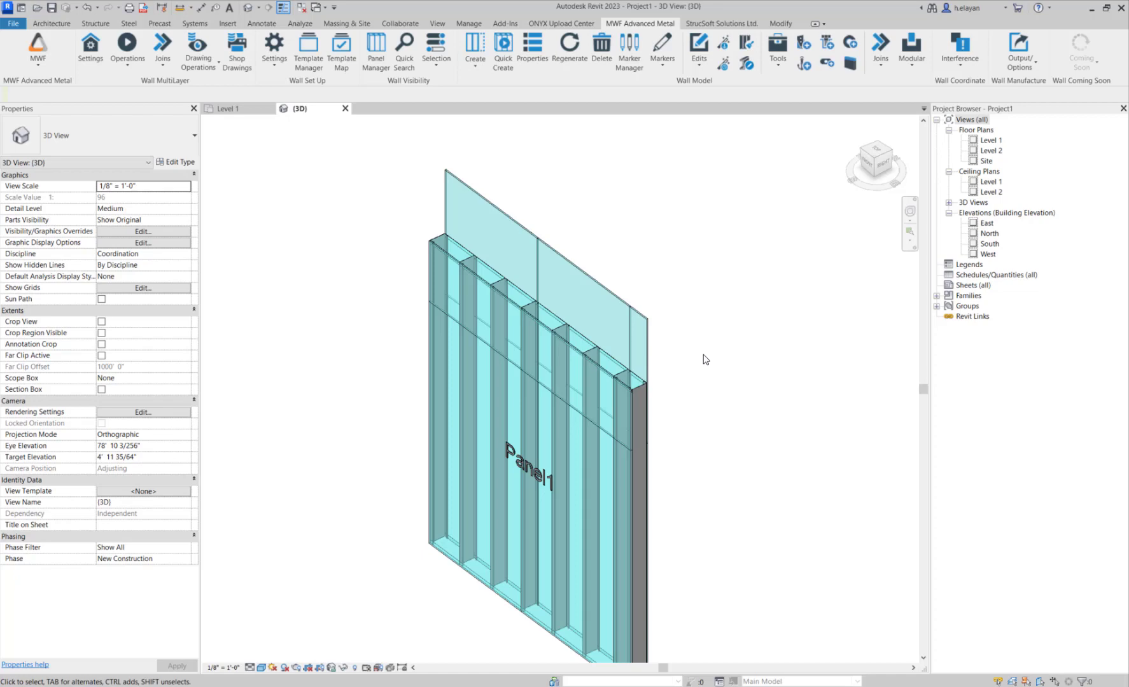
Start the architectural Wall command for a new wall
middle_drag(664, 443, 656, 395)
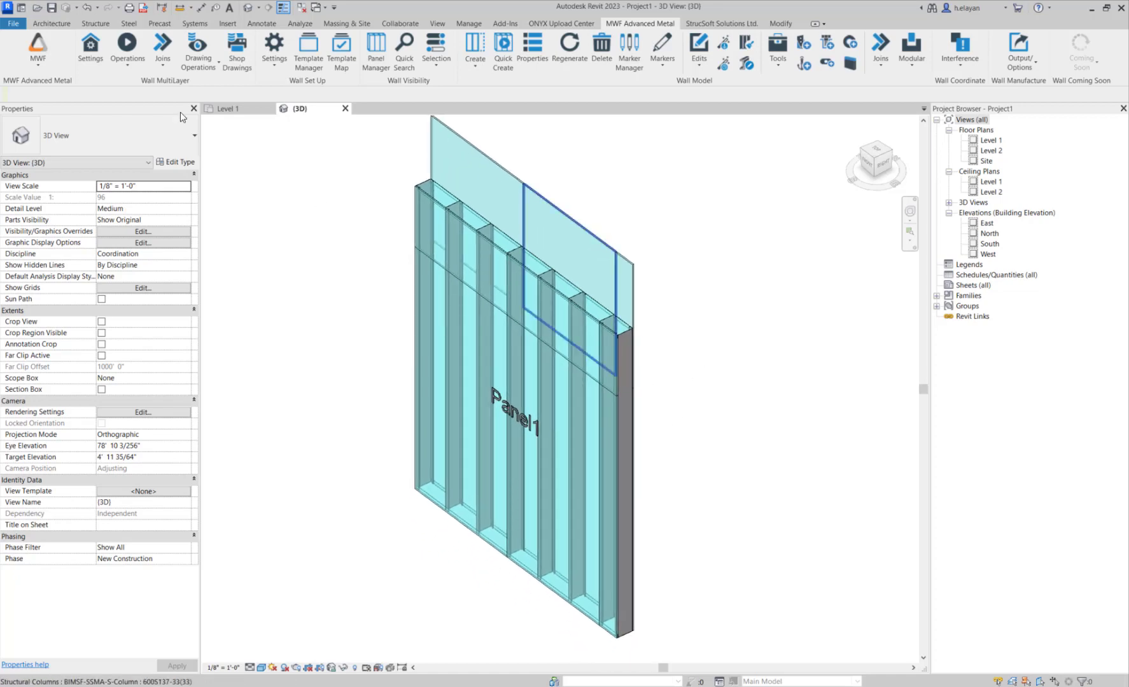
click(54, 25)
click(50, 43)
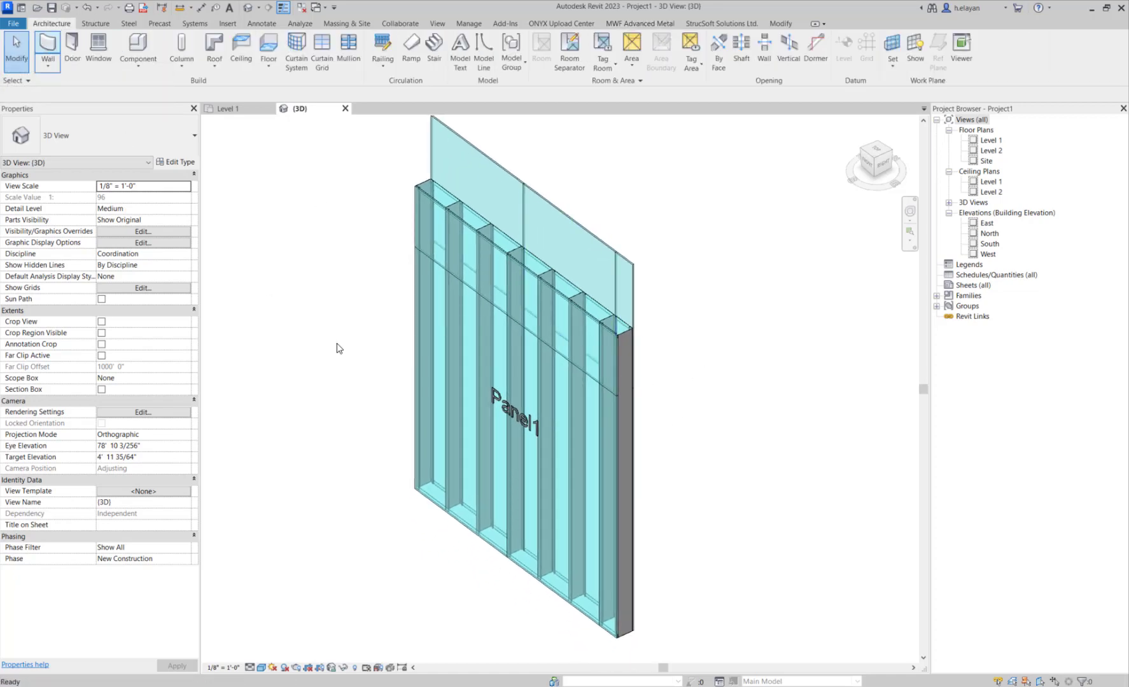